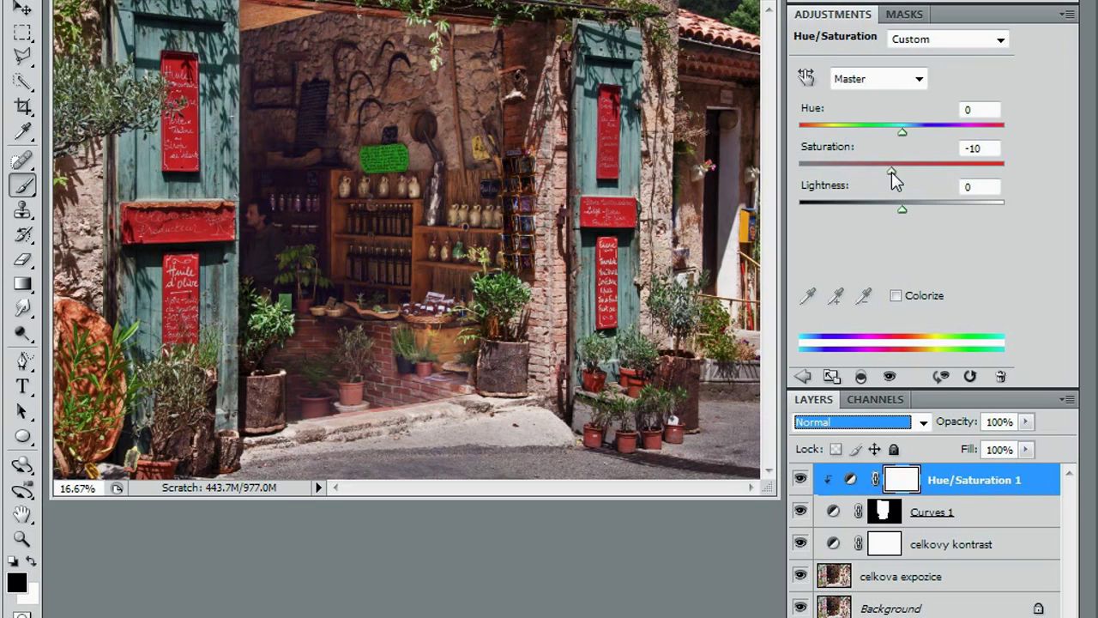
Rename the Curves 1 layer as interier and move its curve's black point to input 11, output 0
double_click(938, 513)
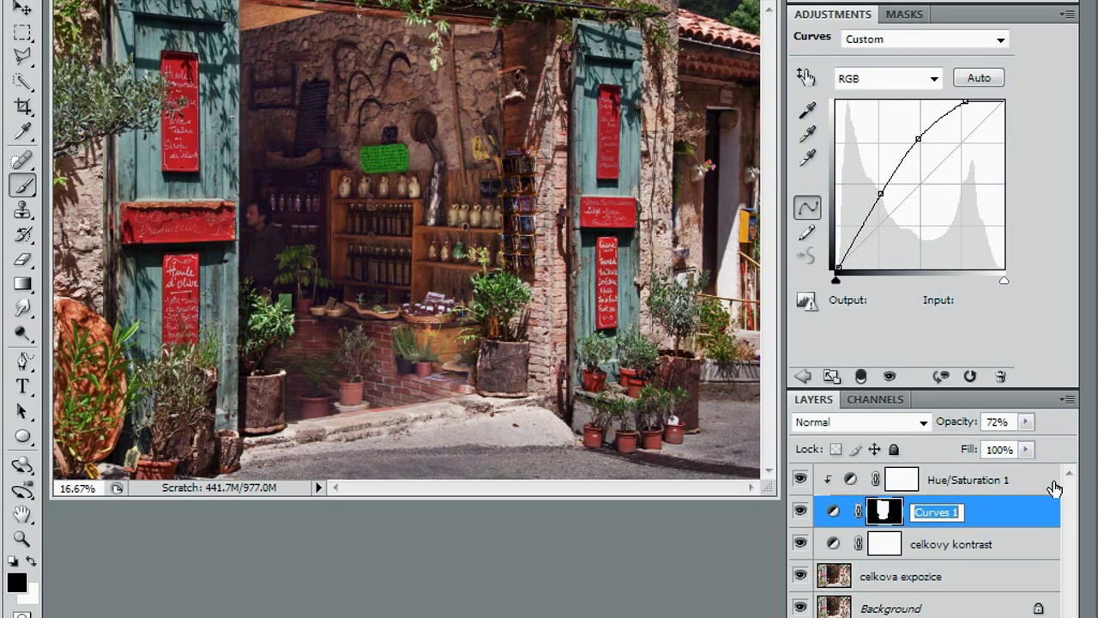
key("BackSpace")
type("interier")
key("Return")
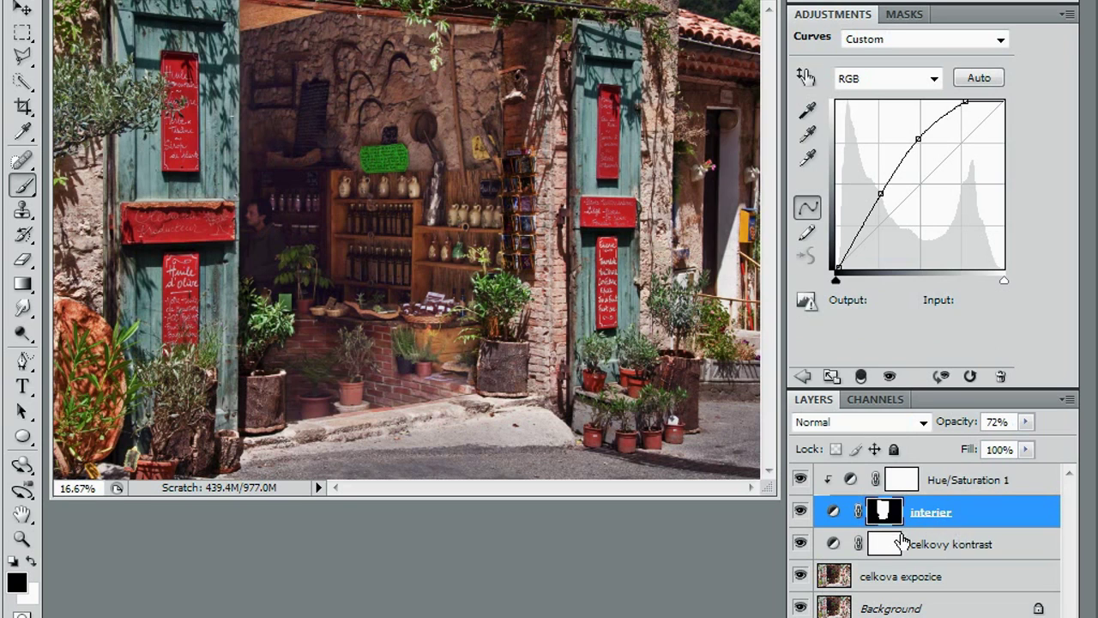
left_click_drag(837, 284, 845, 287)
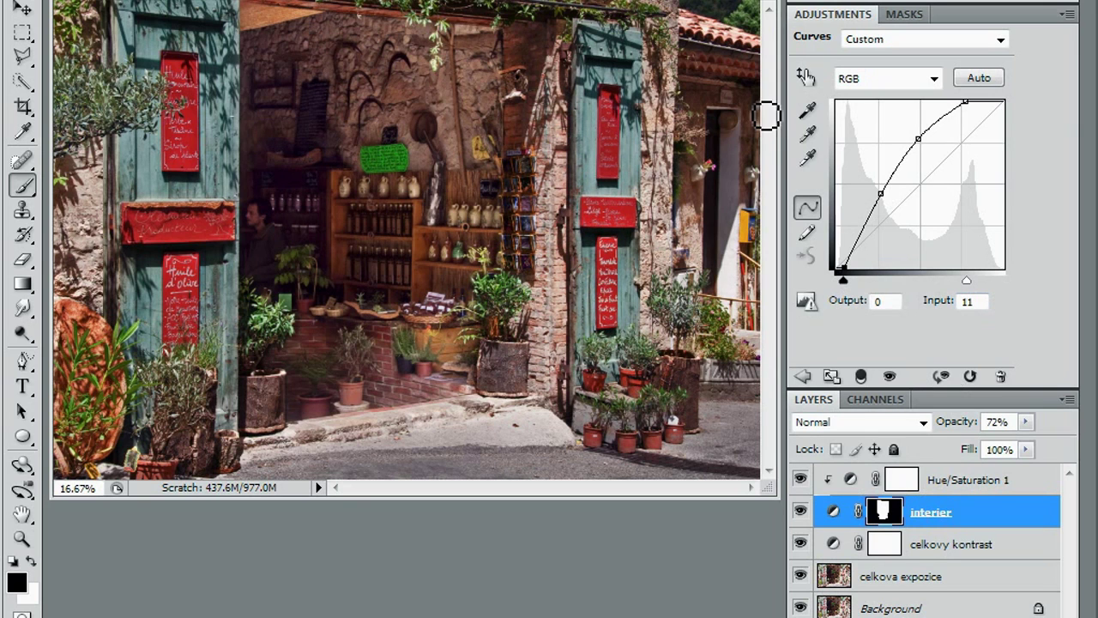
Add a new Curves adjustment layer above Hue/Saturation 1 and set its blending mode to Luminosity
left_click(991, 482)
left_click(804, 376)
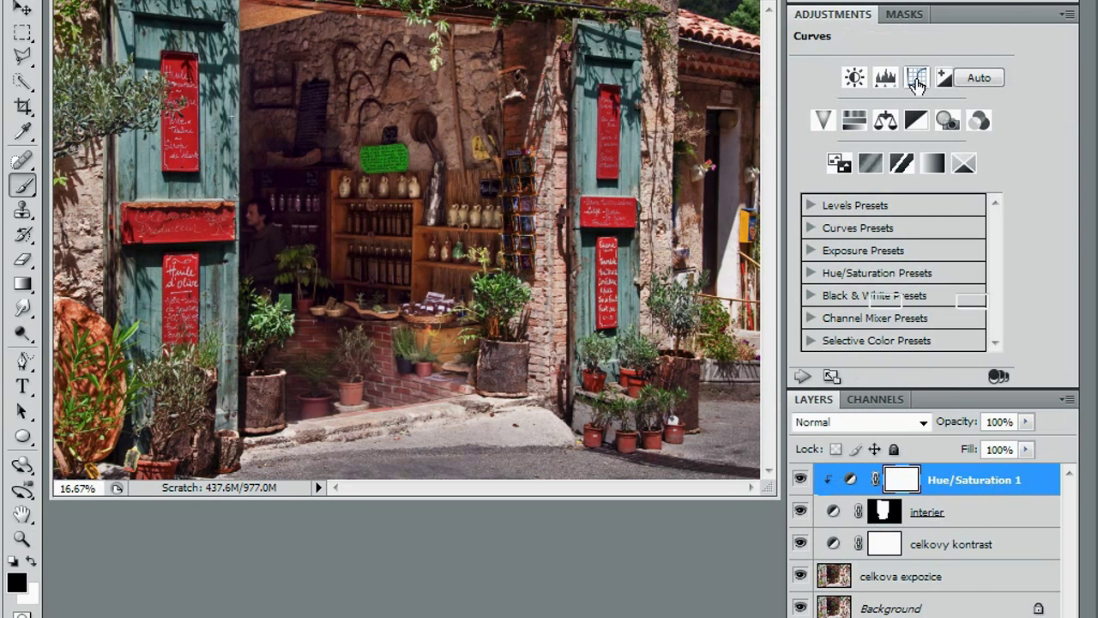
left_click(913, 79)
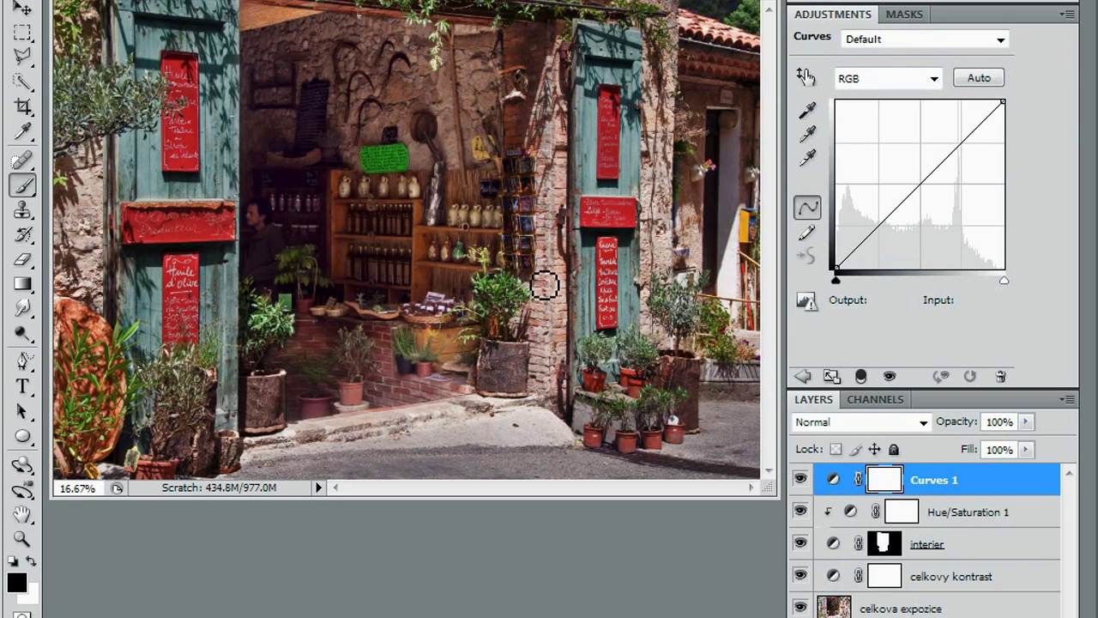
left_click(832, 422)
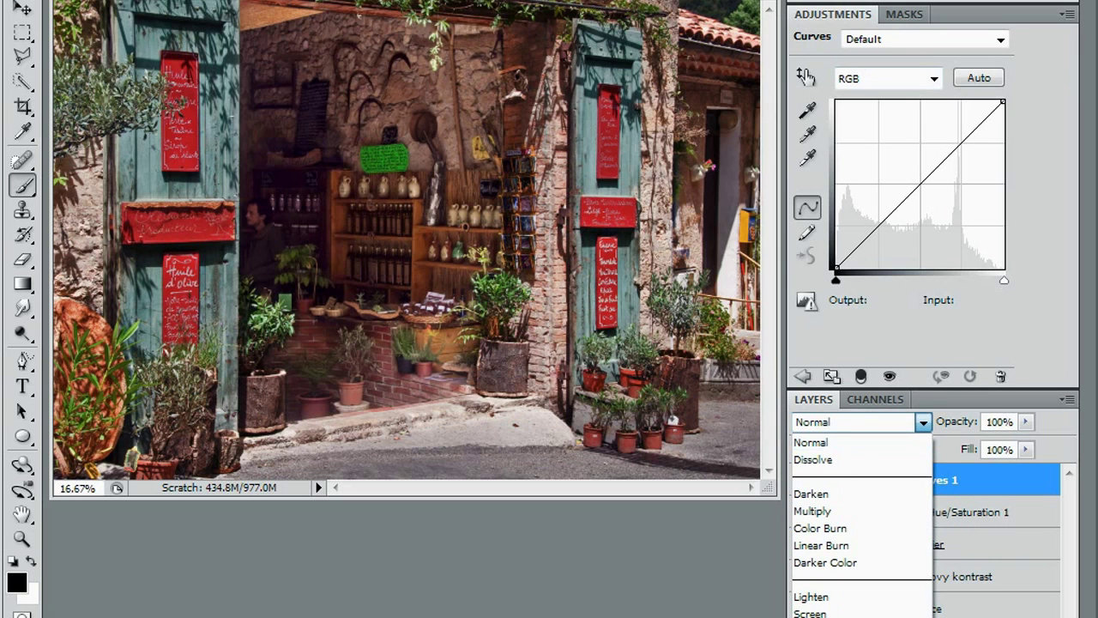
key("End")
key("Return")
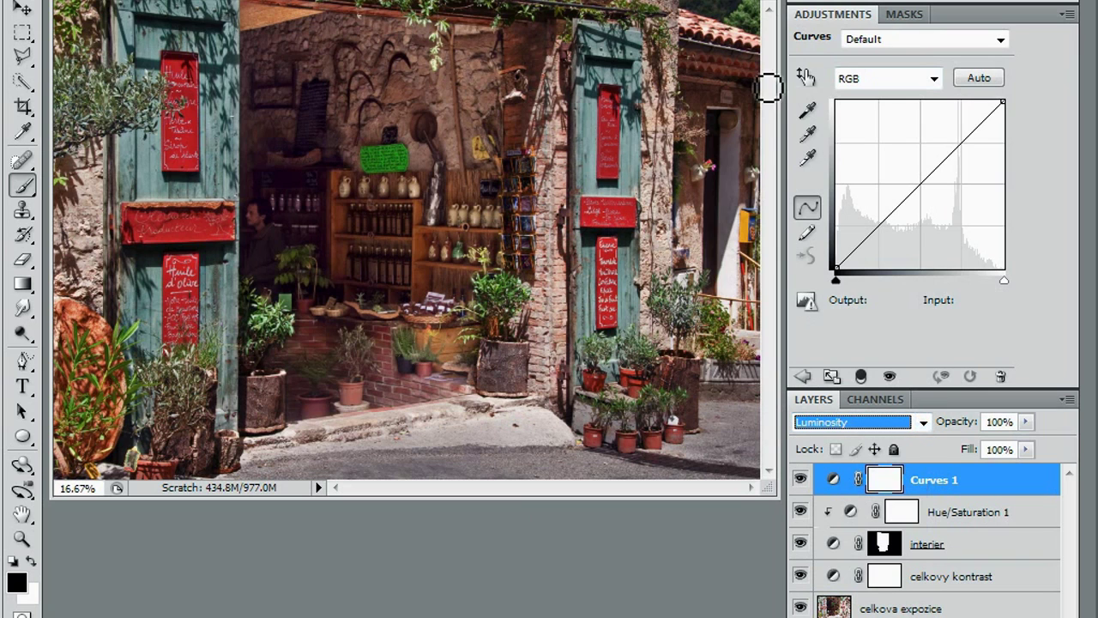
Shape the new curve into an S, raising the highlights and lowering the midtone point to output 87 at input 123
left_click(806, 76)
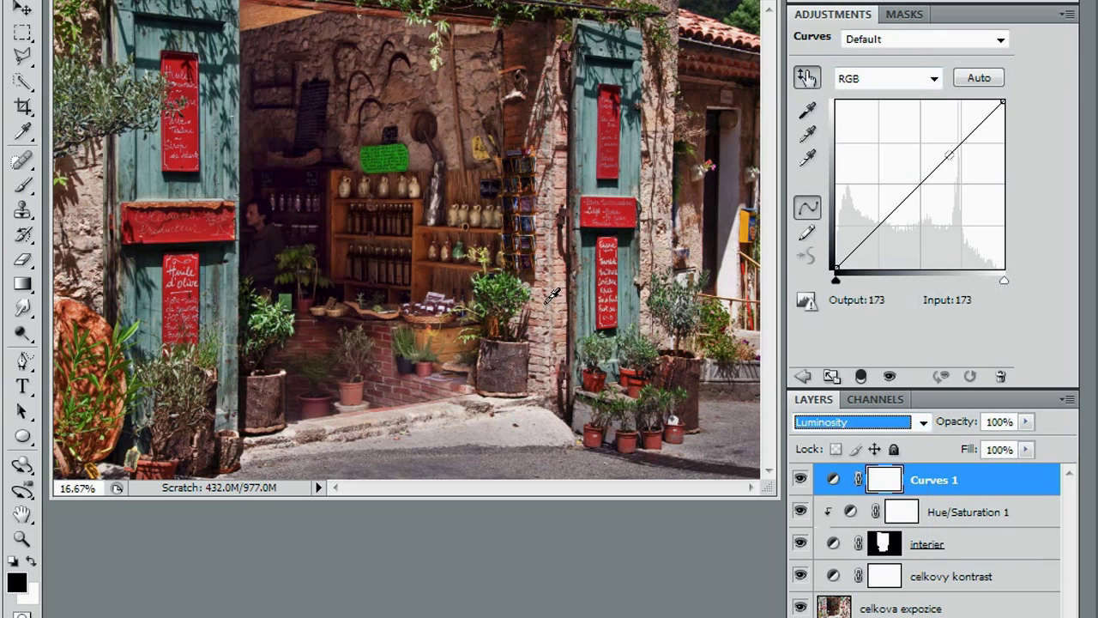
left_click(603, 252)
left_click_drag(603, 252, 560, 268)
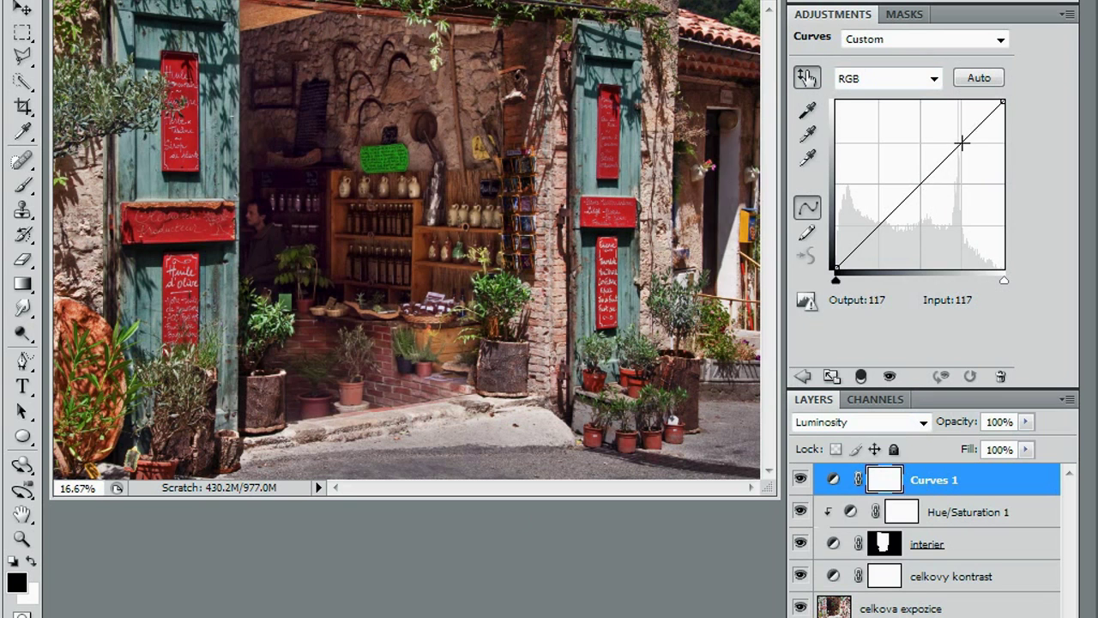
left_click_drag(964, 141, 963, 130)
left_click_drag(920, 171, 917, 210)
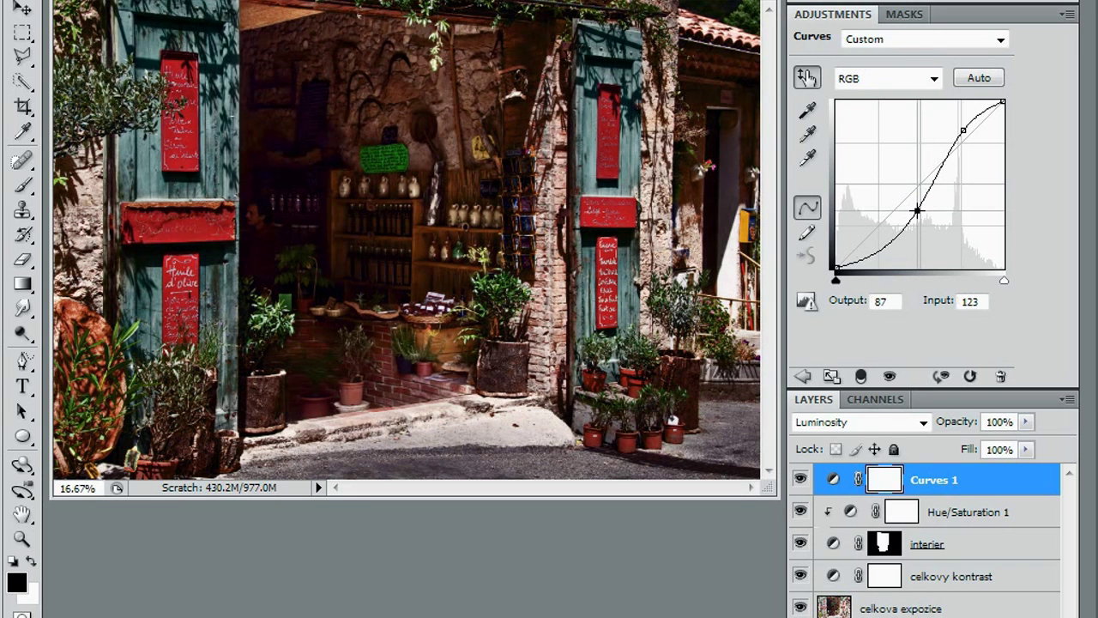
left_click_drag(965, 129, 967, 126)
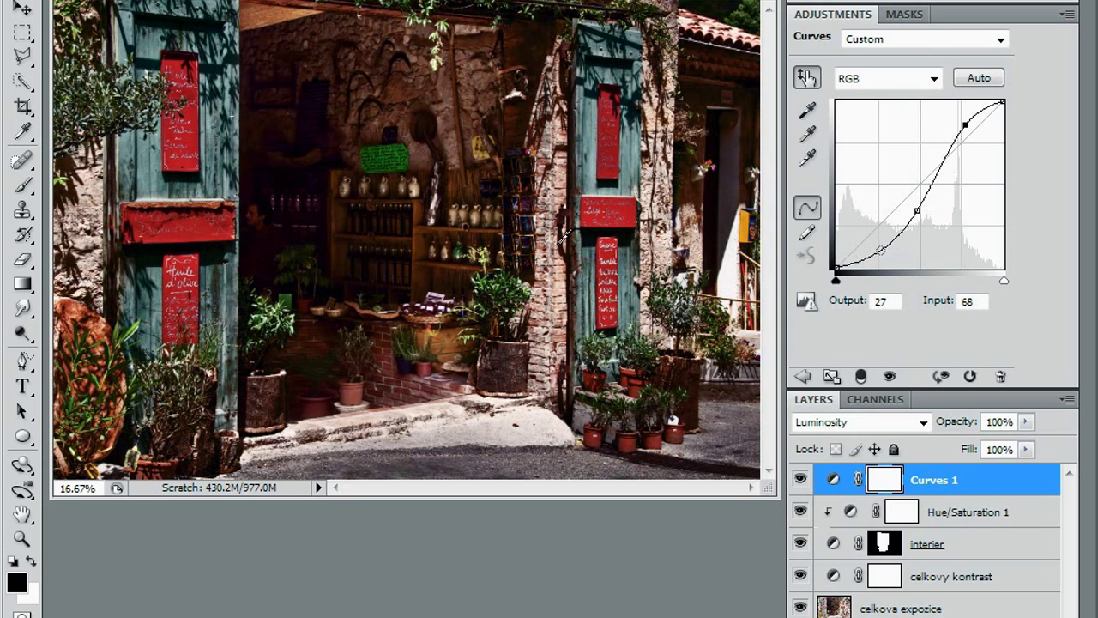
Compare the image with and without the new Curves layer and move its midtone point to about input 131, output 105
left_click(801, 480)
left_click(801, 481)
left_click(801, 481)
left_click(801, 482)
left_click_drag(919, 210, 923, 199)
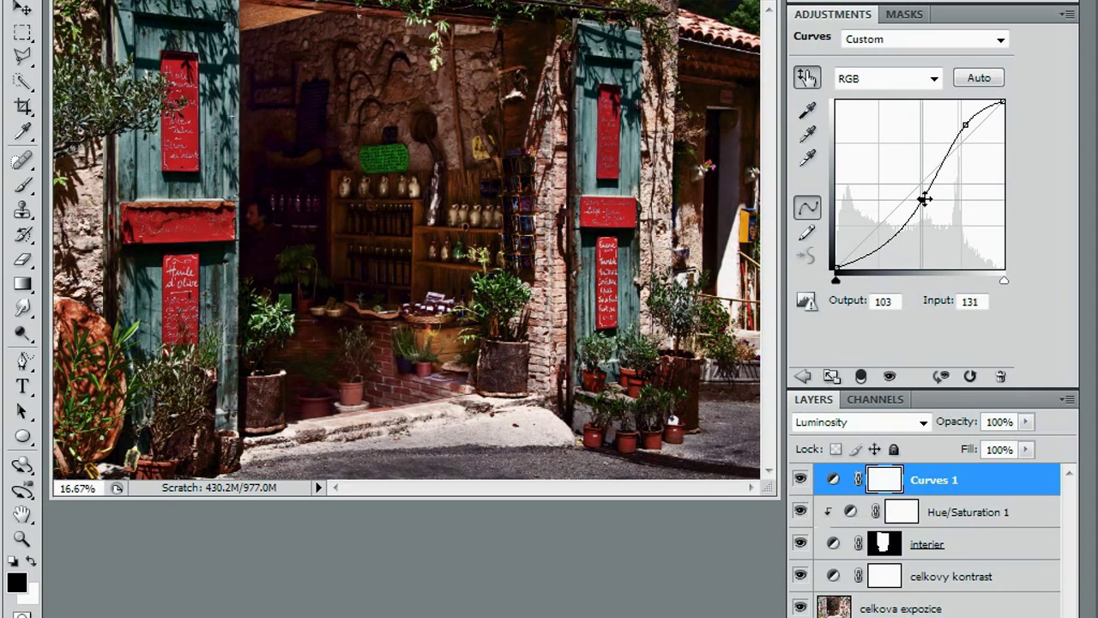
Rename the new Curves layer as cihly and fill its mask with black
double_click(933, 483)
type("cih")
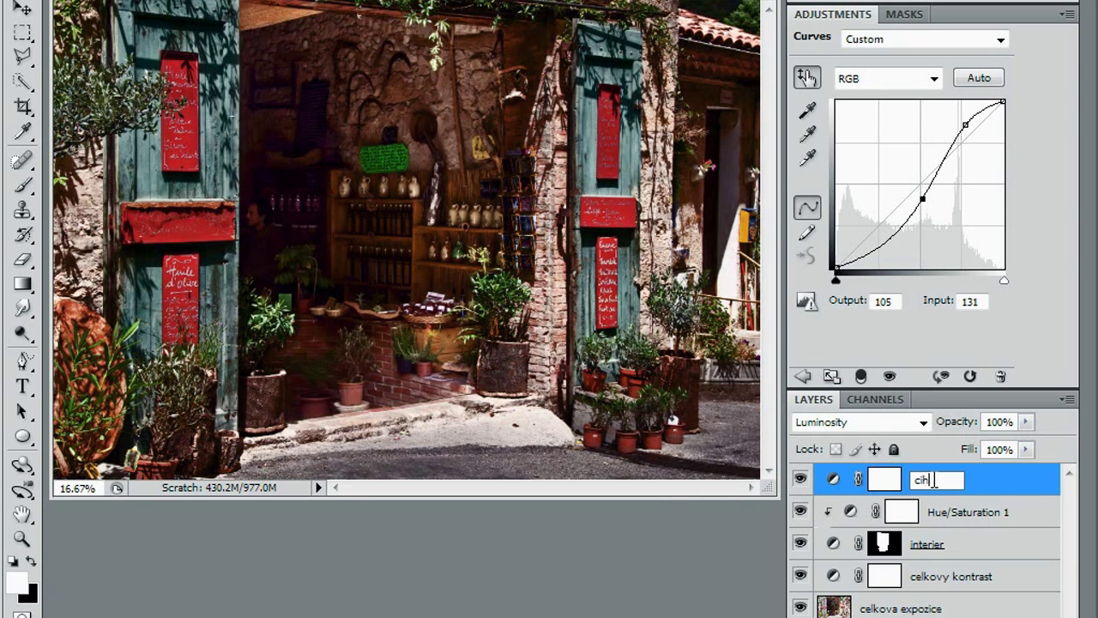
type("ly")
key("Return")
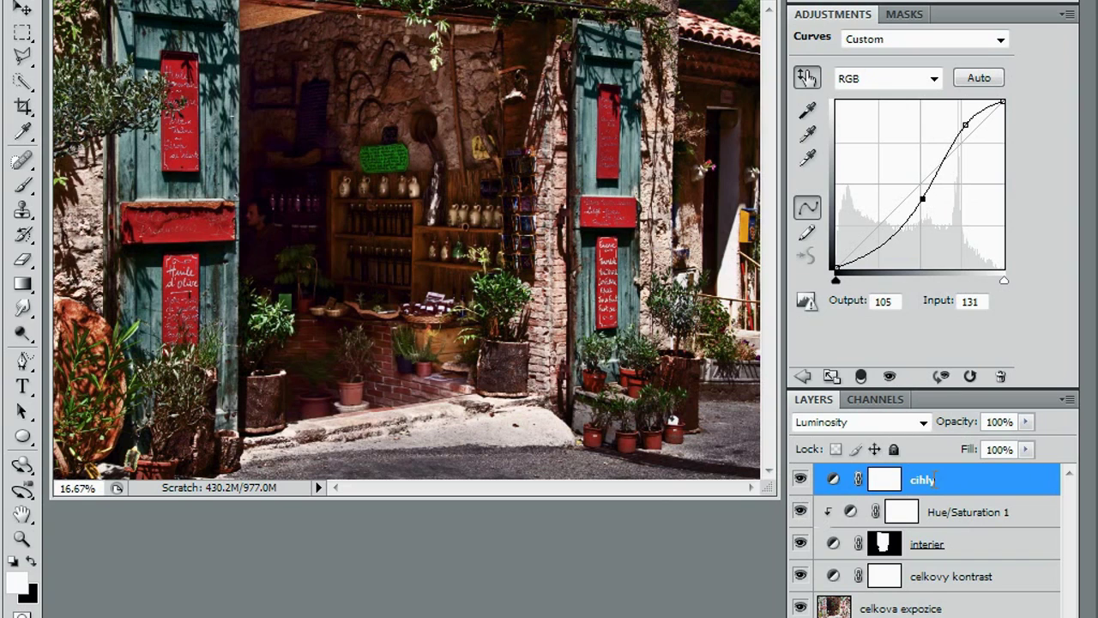
left_click(887, 481)
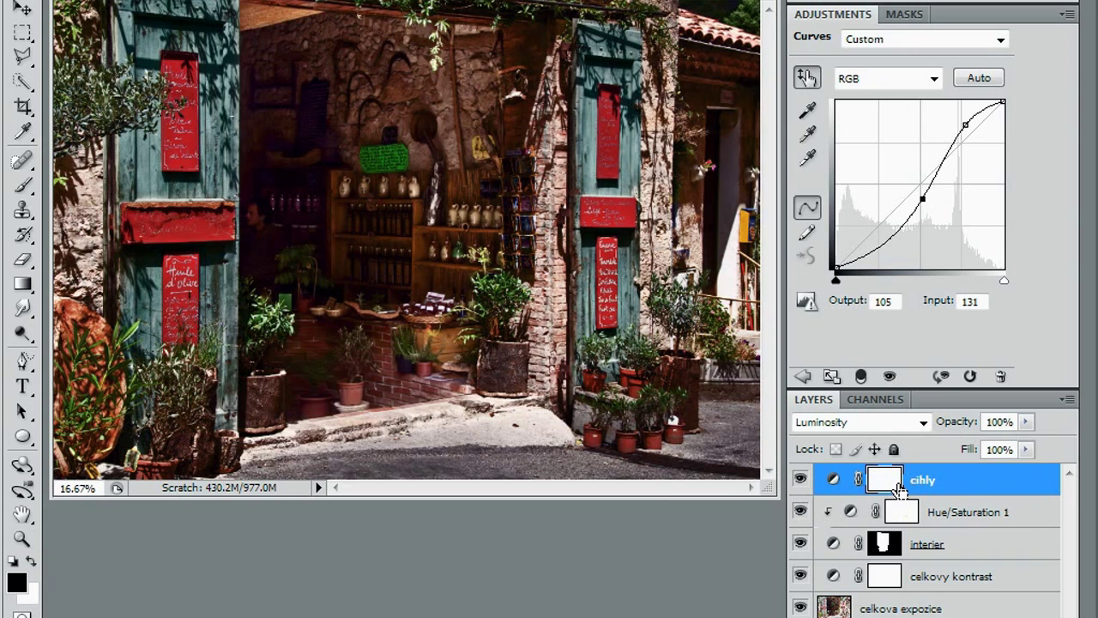
key("alt+BackSpace")
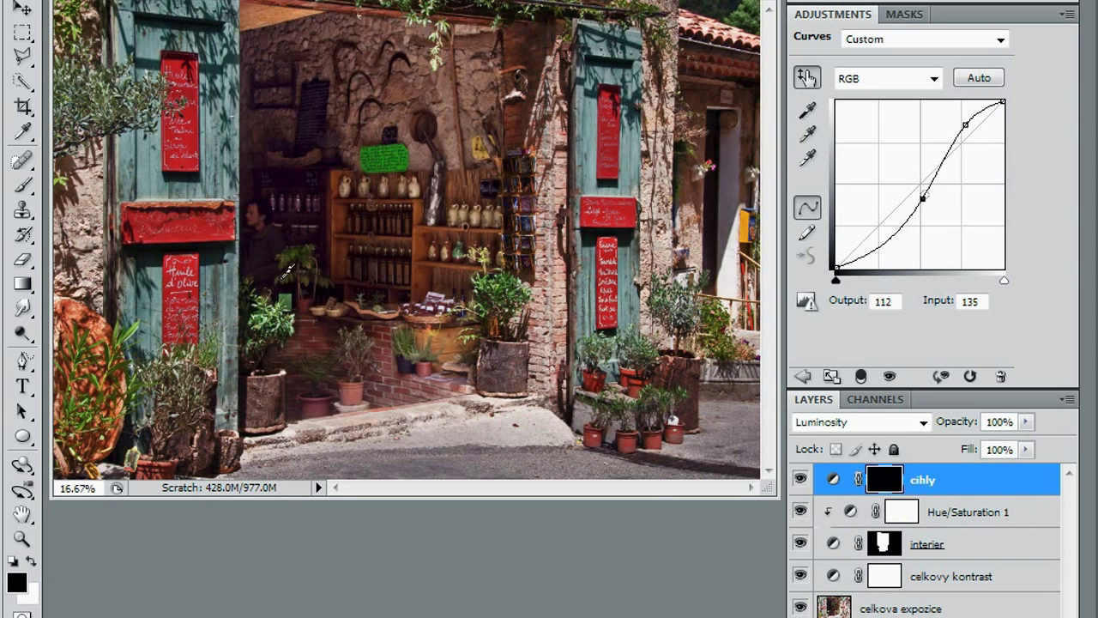
Brush white on the cihly mask over the brick pillar beside the doorway and the wall strip beyond the right-hand shutter
key("b")
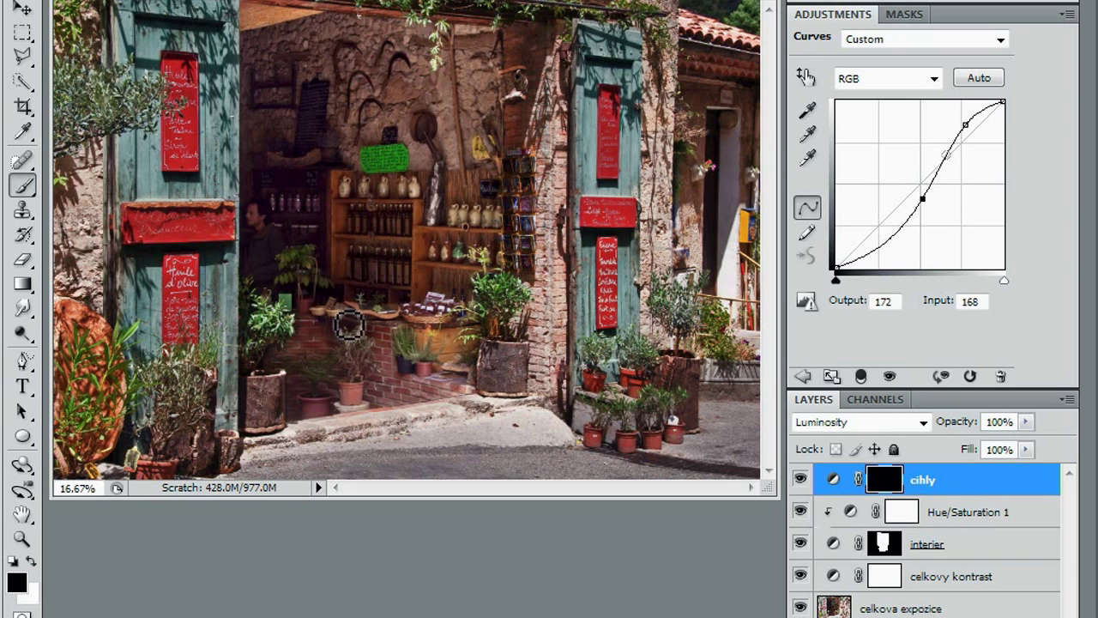
key("x")
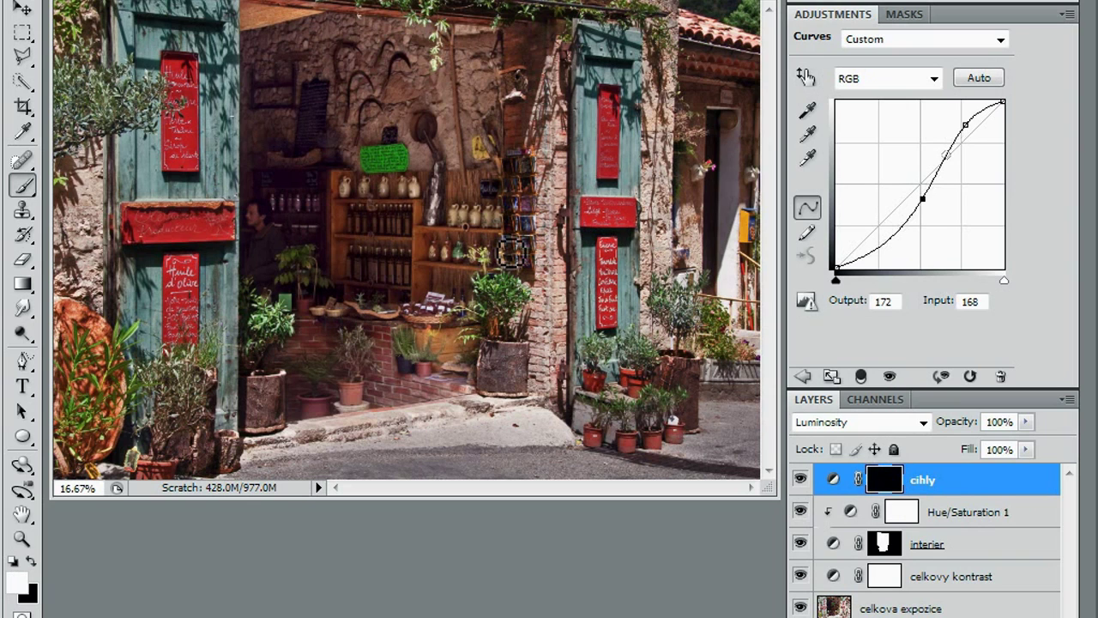
left_click(520, 266)
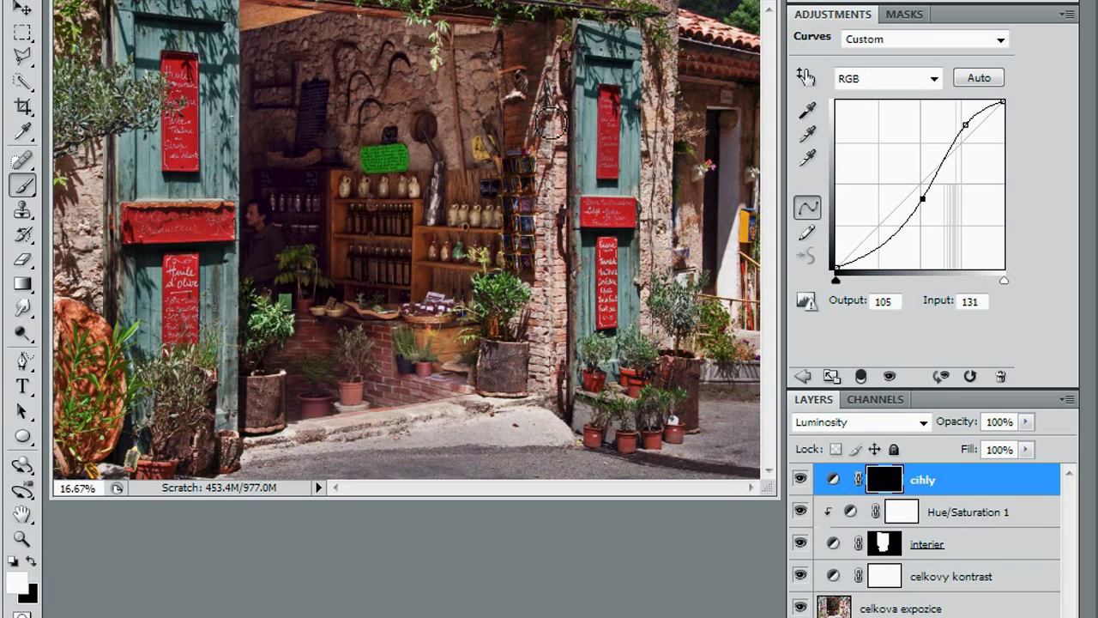
mouse_move(555, 230)
left_mouse_down()
mouse_move(542, 358)
mouse_move(566, 361)
left_mouse_up()
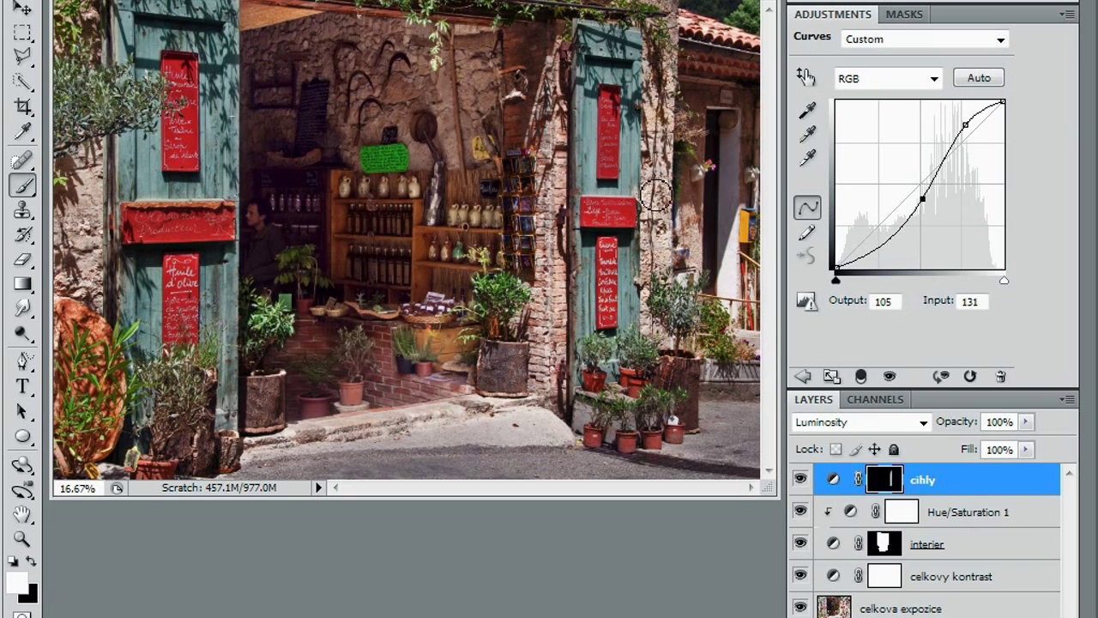
left_click_drag(653, 327, 650, 326)
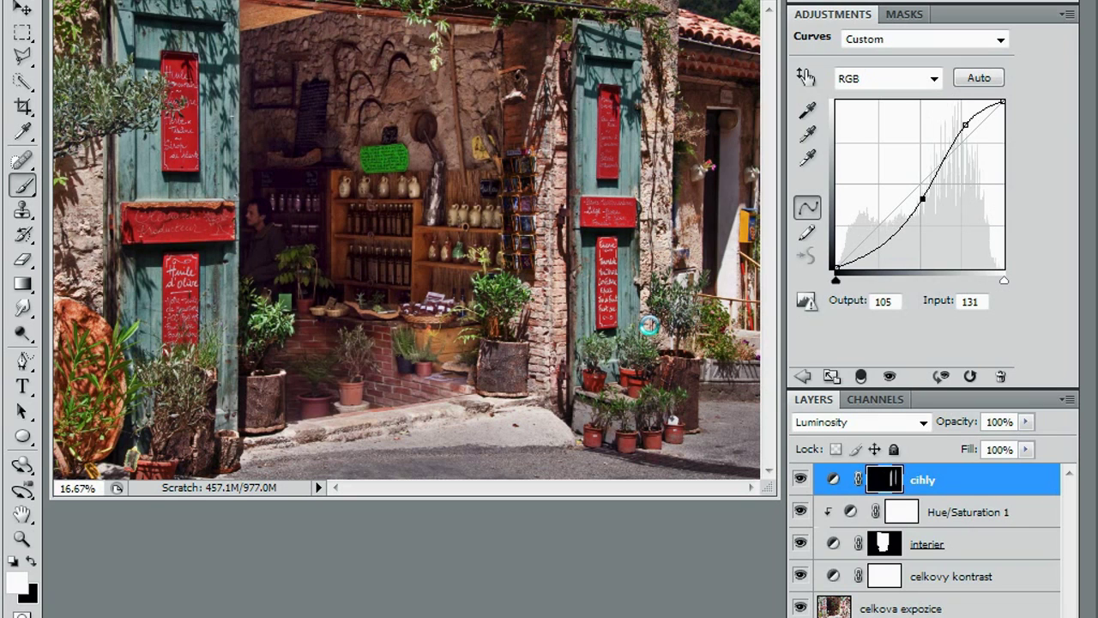
Compare the image with and without the cihly layer's contrast effect
left_click(800, 480)
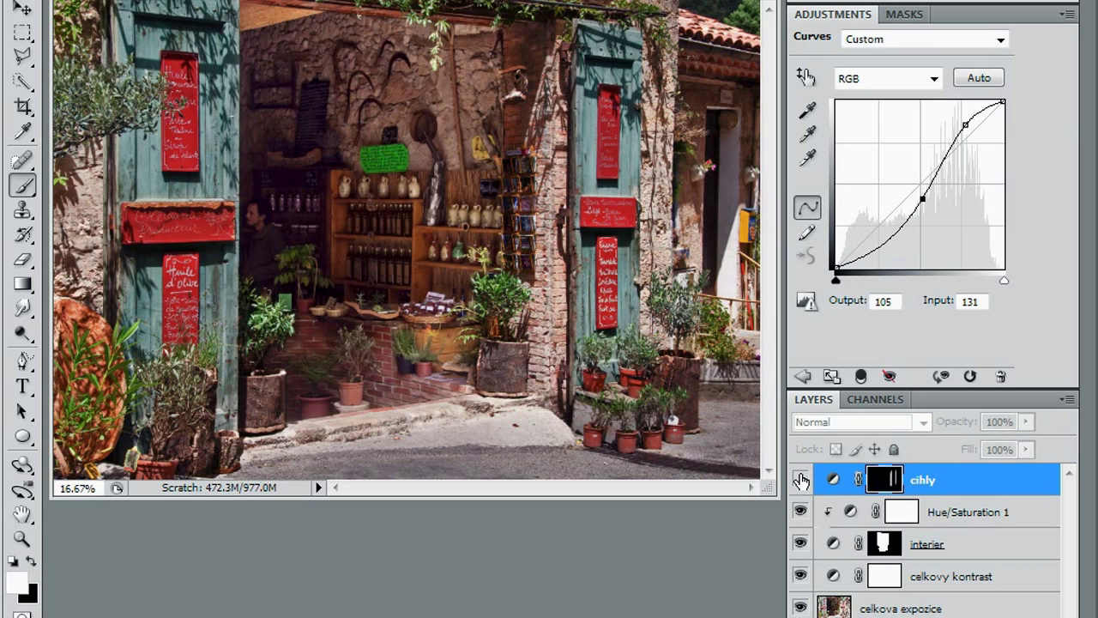
left_click(801, 480)
left_click(800, 481)
left_click(800, 481)
left_click(800, 480)
left_click(801, 481)
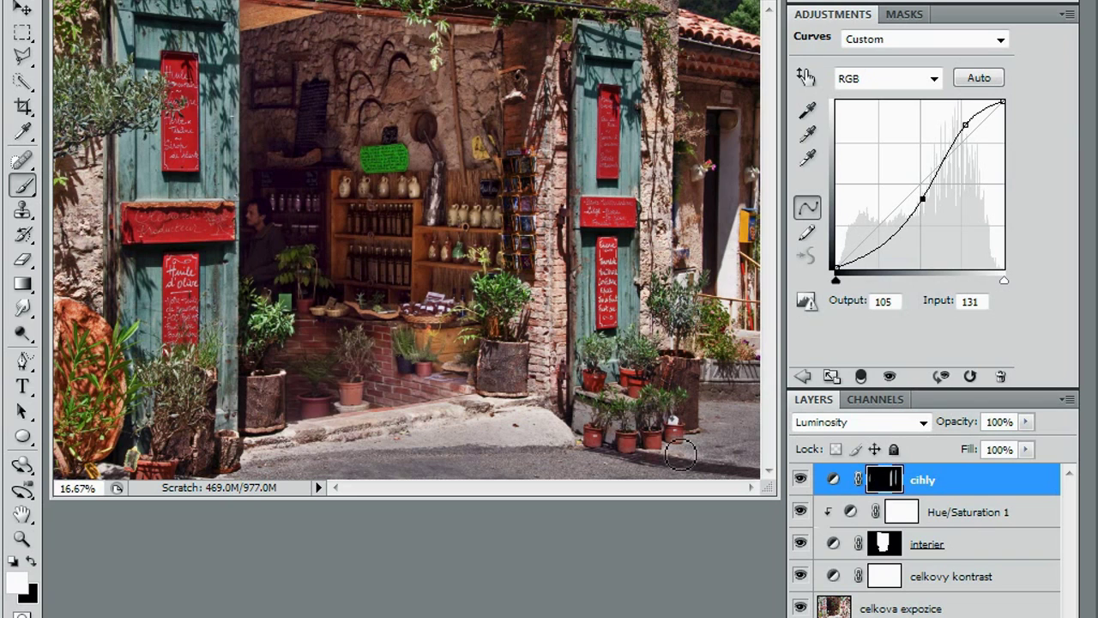
left_click(800, 481)
left_click(800, 481)
Add another Curves adjustment layer above cihly in Luminosity blending mode and name it cesta
left_click(803, 375)
left_click(917, 79)
left_click(911, 424)
key("End")
key("Return")
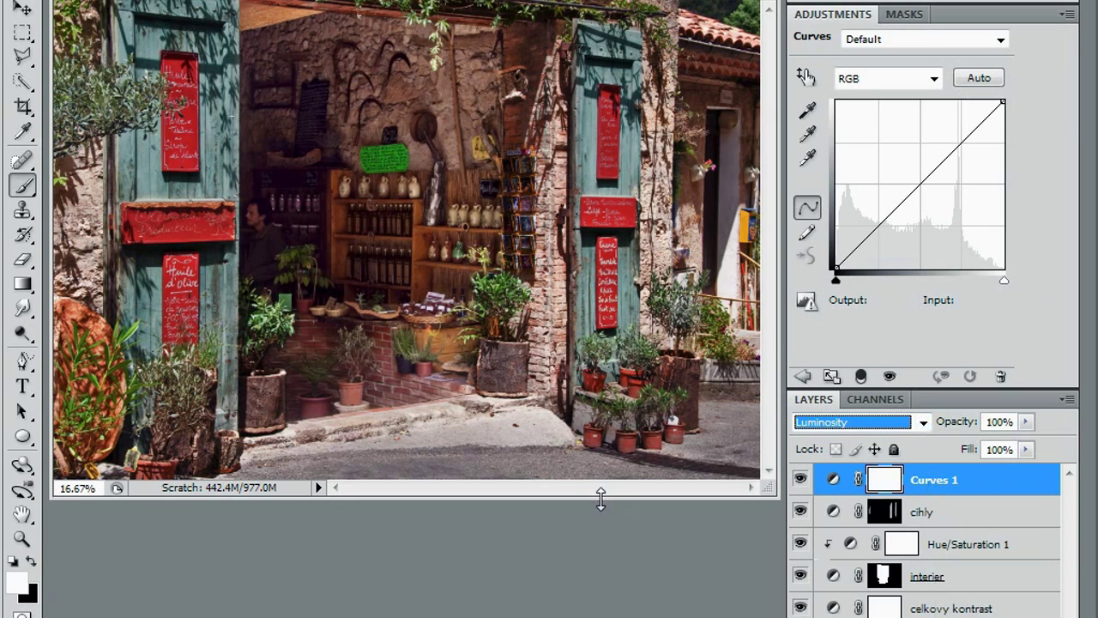
double_click(938, 483)
type("cesta")
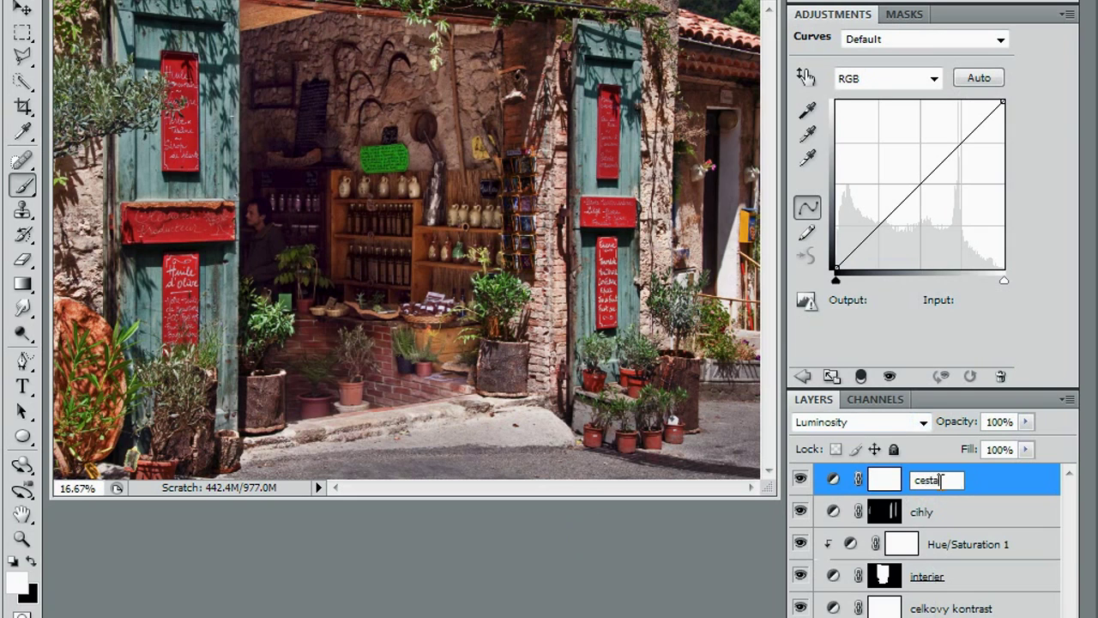
key("Return")
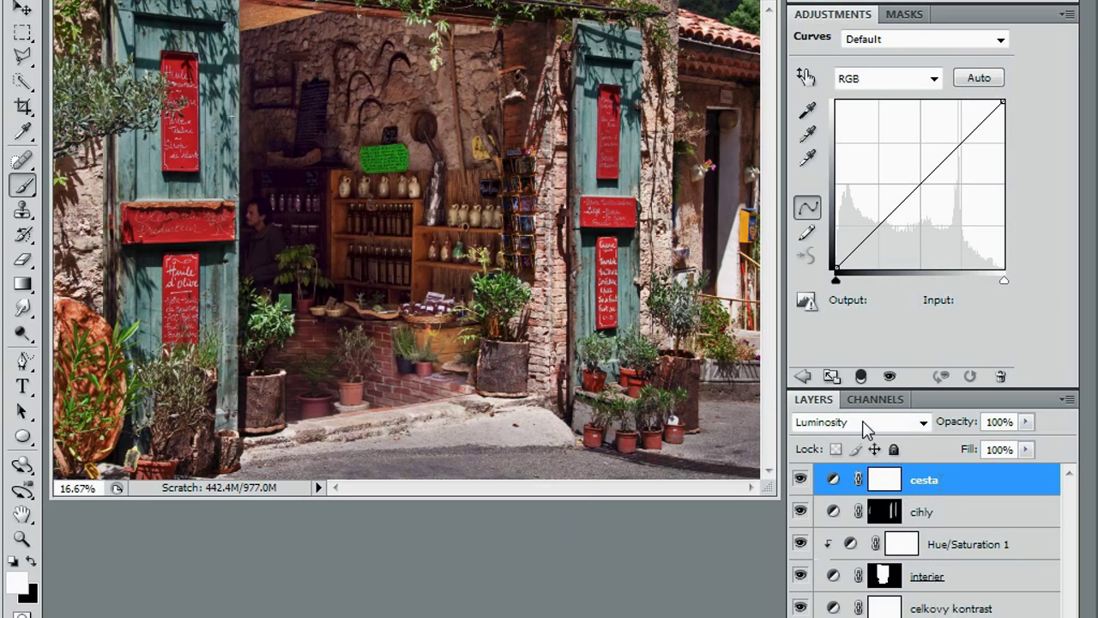
Darken the cesta curve with a midtone point at input 128, output 106 and a white-point output of 240, and fill its mask with black
left_click(807, 78)
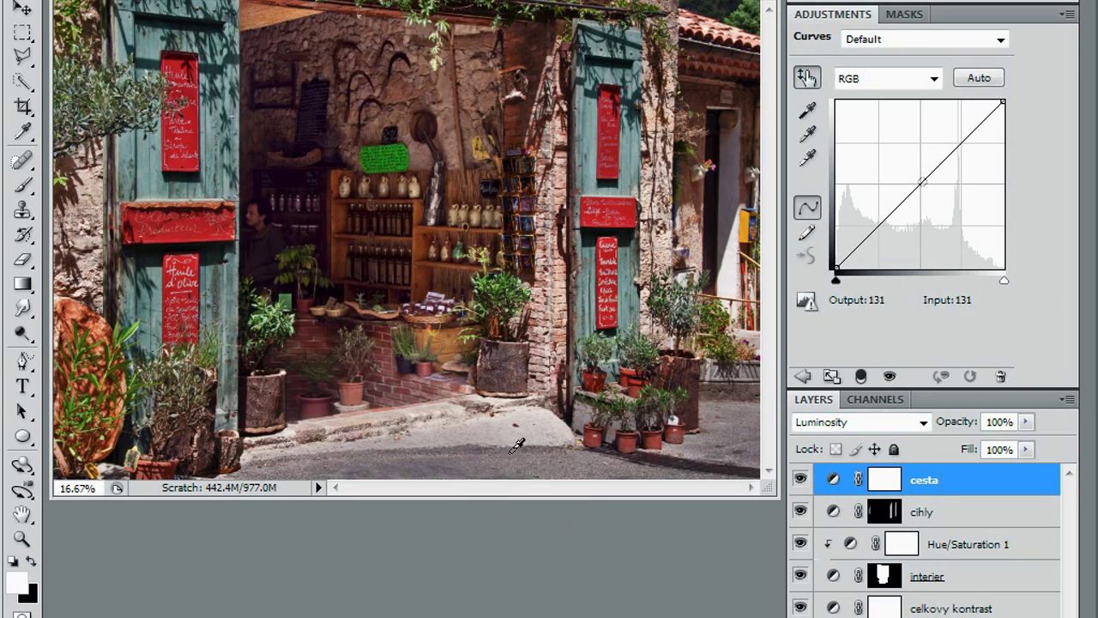
left_click_drag(515, 451, 503, 489)
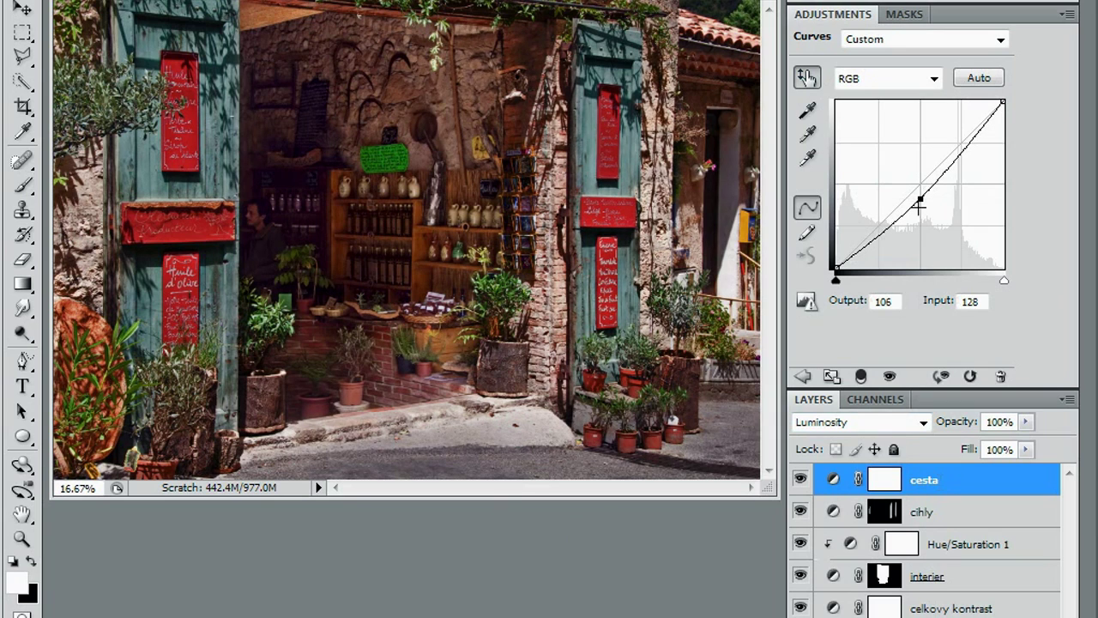
mouse_move(1002, 103)
left_mouse_down()
mouse_move(1002, 139)
mouse_move(1005, 118)
left_mouse_up()
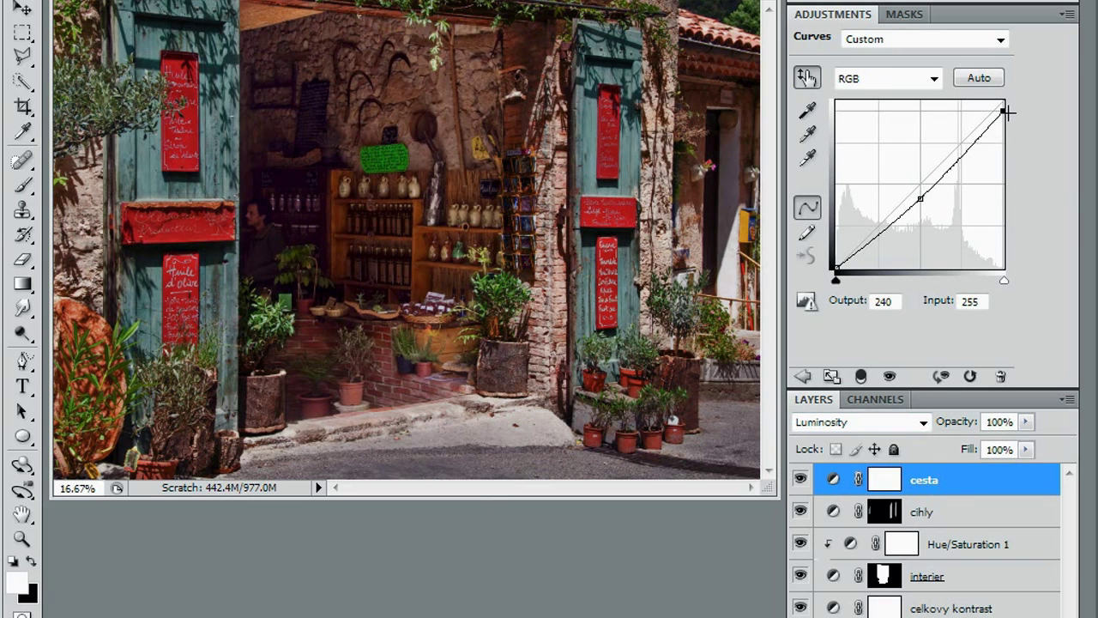
left_click(888, 483)
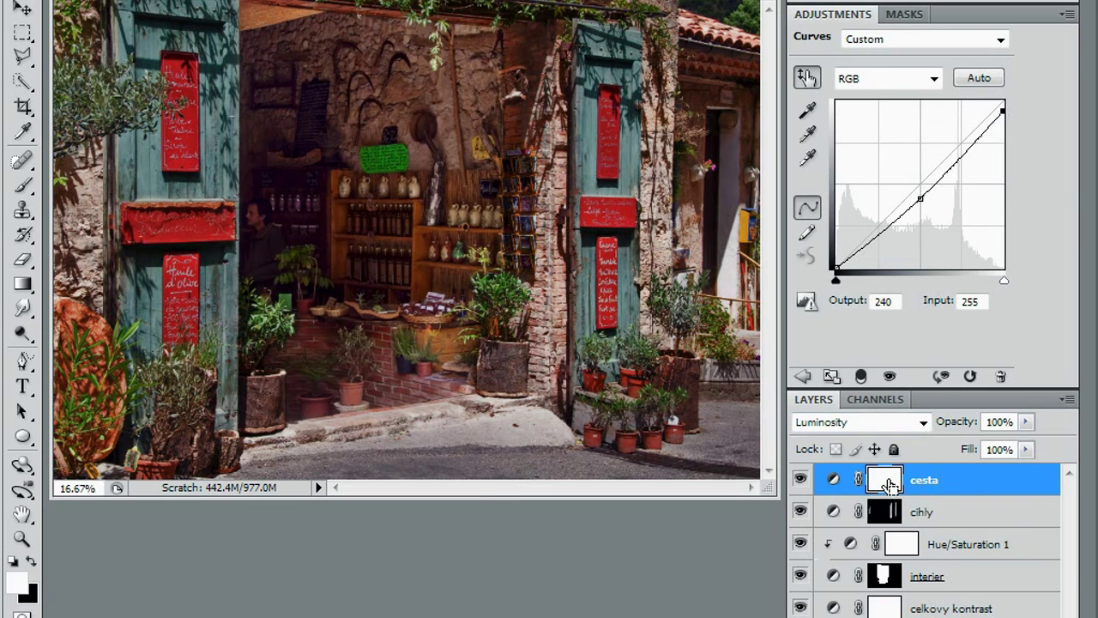
key("ctrl+v")
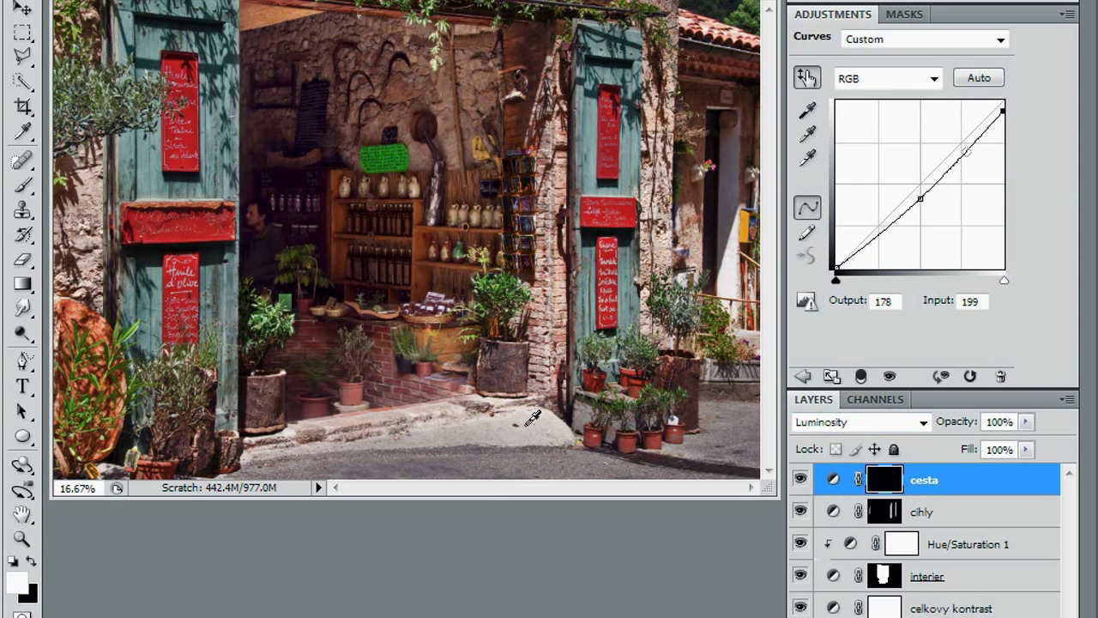
Brush white on the cesta mask over the foreground road and stone kerb, and display the mask alone to check its coverage
key("b")
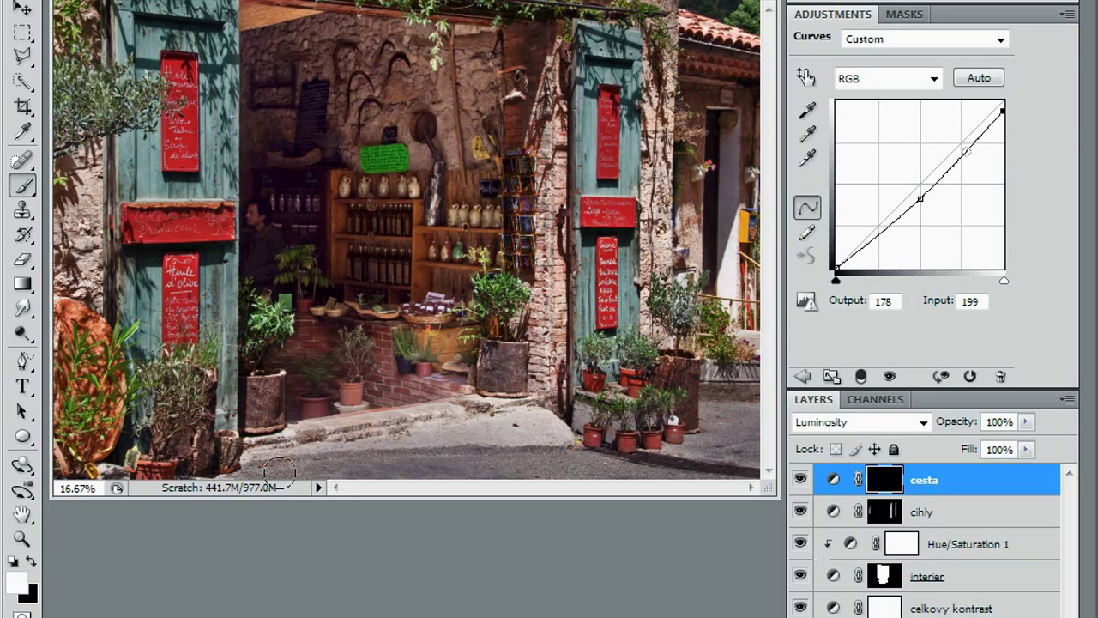
mouse_move(506, 419)
left_mouse_down()
mouse_move(540, 428)
mouse_move(405, 425)
mouse_move(268, 443)
mouse_move(326, 429)
left_mouse_up()
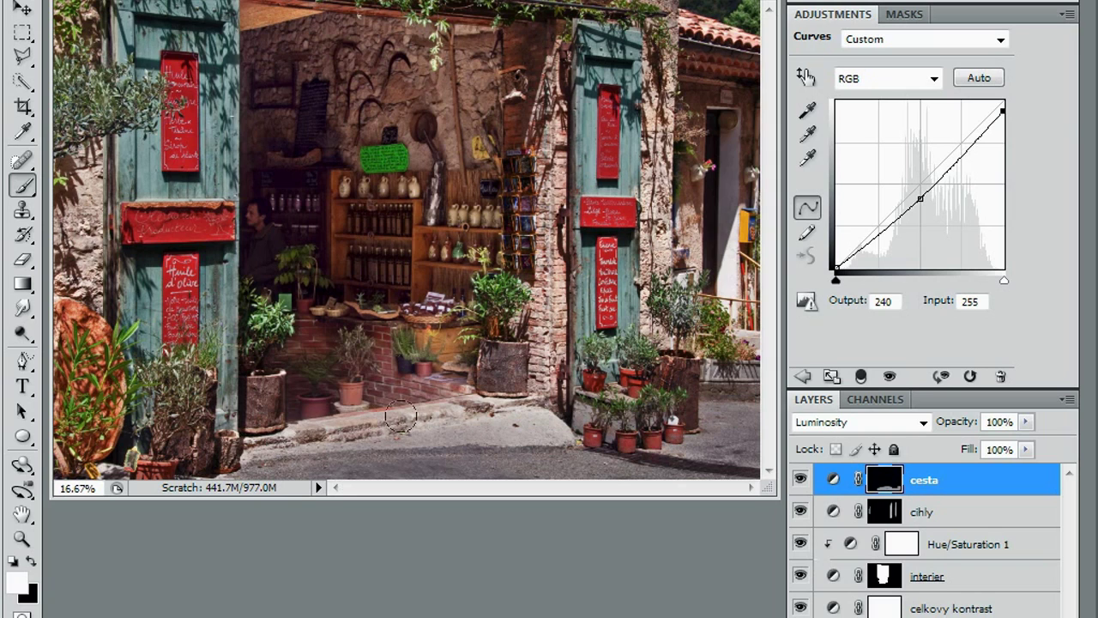
mouse_move(710, 470)
left_mouse_down()
mouse_move(512, 461)
mouse_move(210, 486)
mouse_move(69, 545)
left_mouse_up()
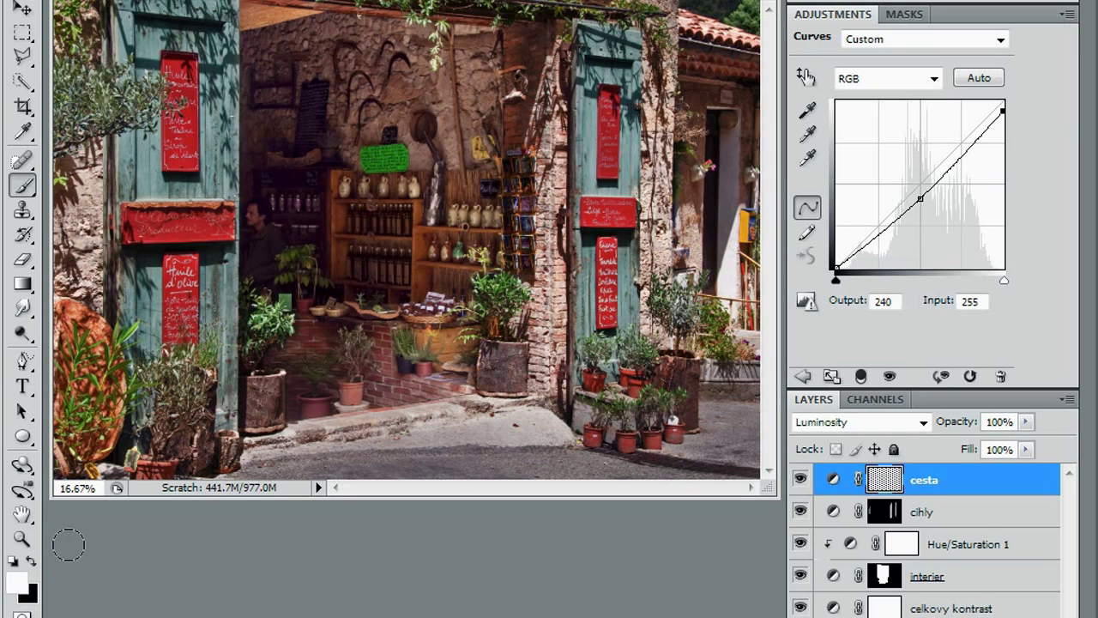
left_click(898, 488, "alt")
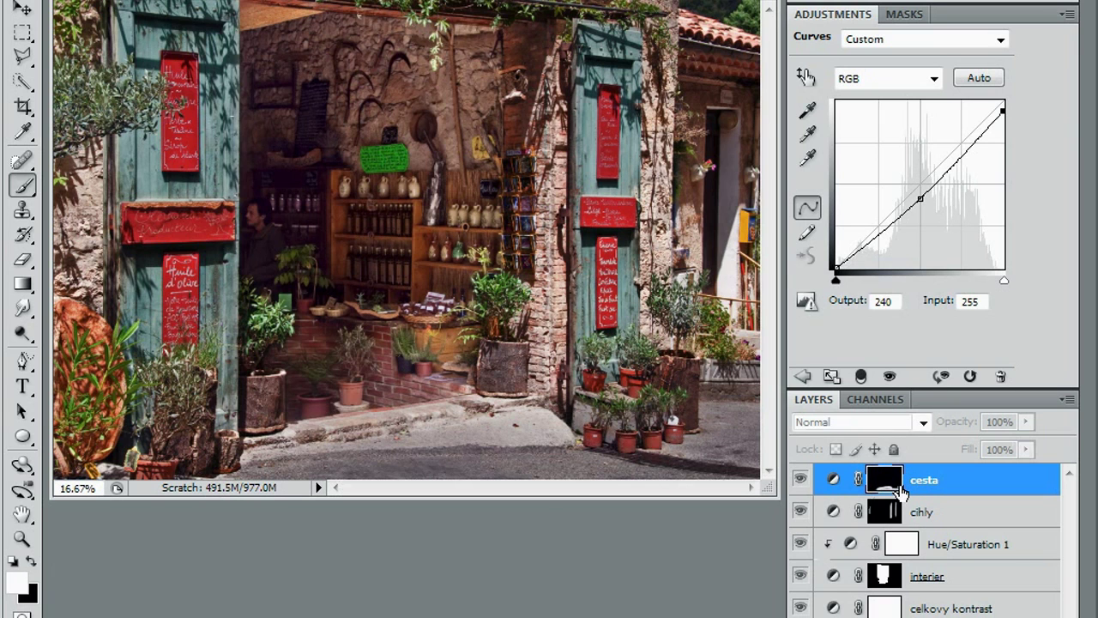
Return from the mask display to the photo and compare it with and without the cesta layer
left_click(897, 487, "alt")
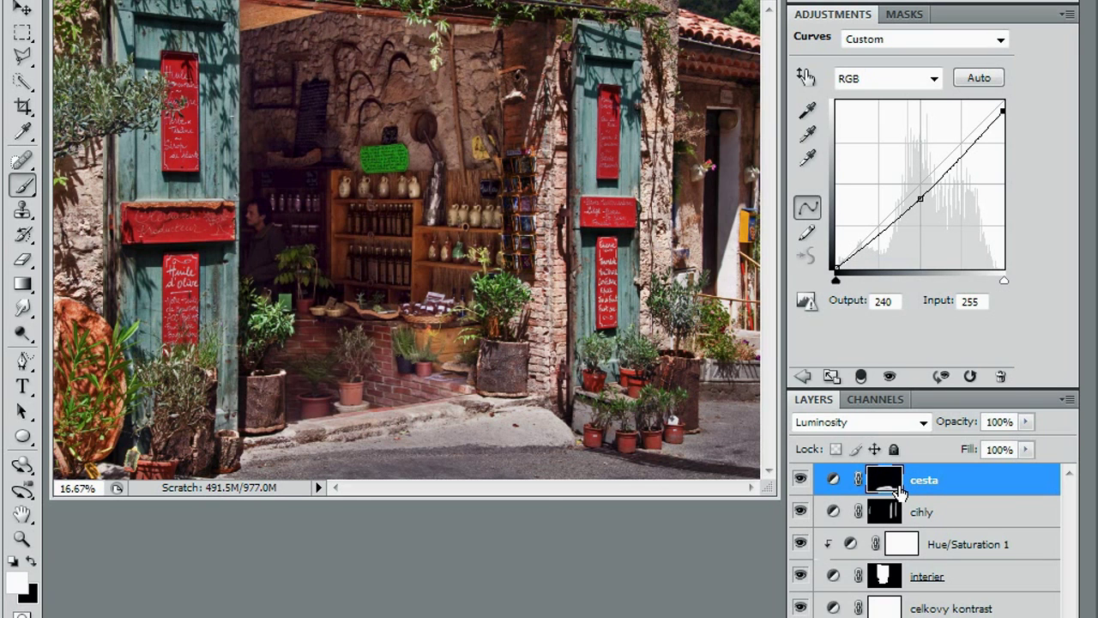
left_click(801, 481)
left_click(801, 481)
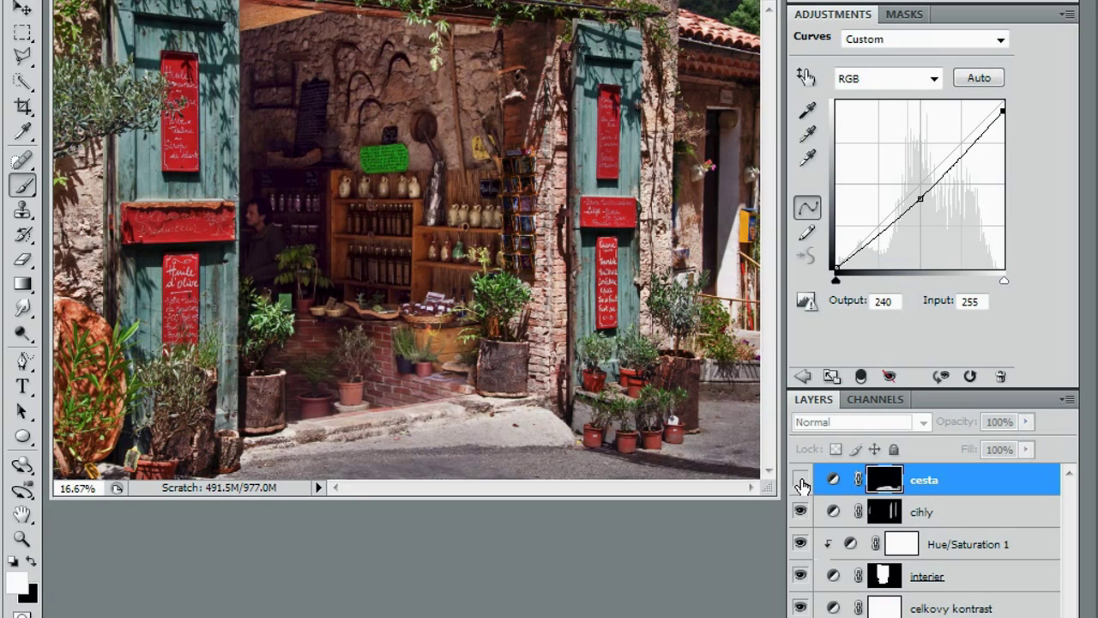
key("shift+alt+y")
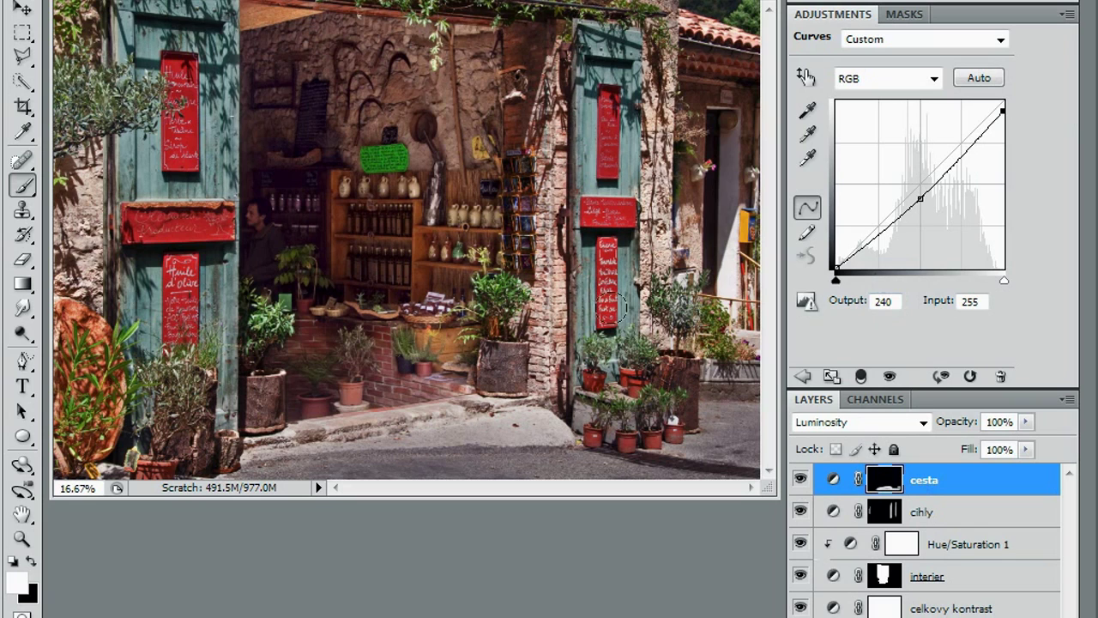
Add a Hue/Saturation adjustment layer above cesta with saturation +11 and name it dvere
left_click(802, 376)
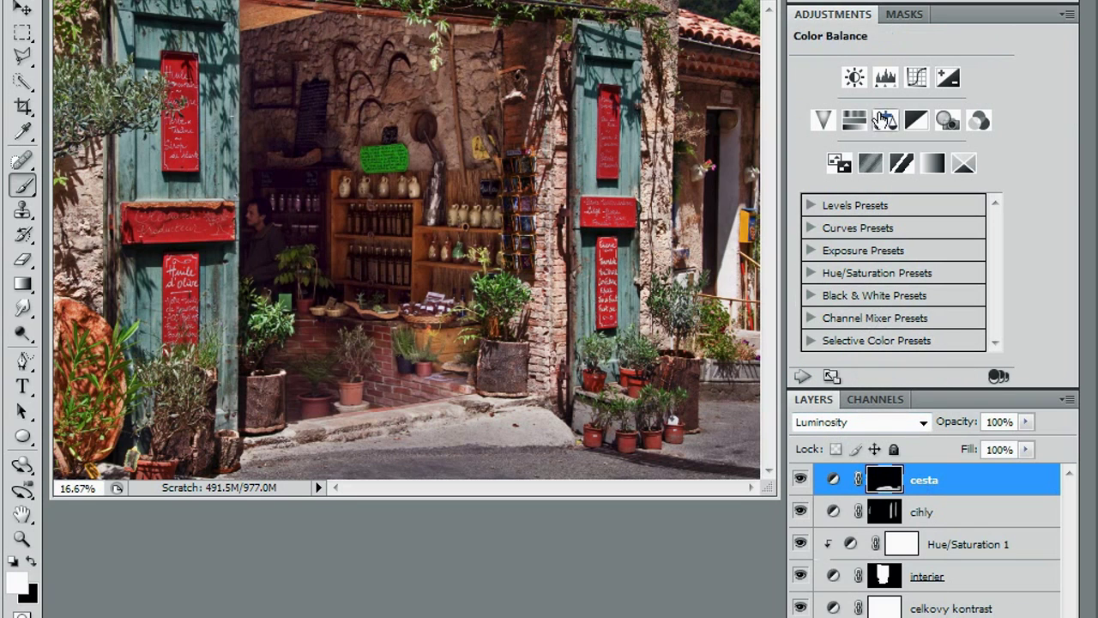
left_click(855, 120)
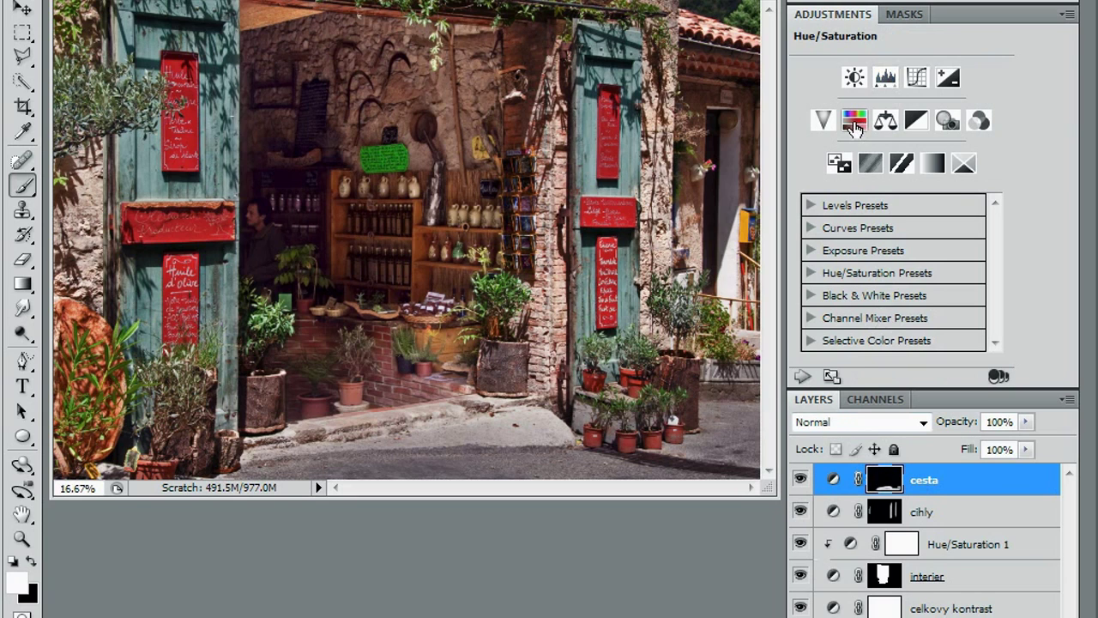
mouse_move(904, 168)
left_mouse_down()
mouse_move(929, 171)
mouse_move(913, 172)
left_mouse_up()
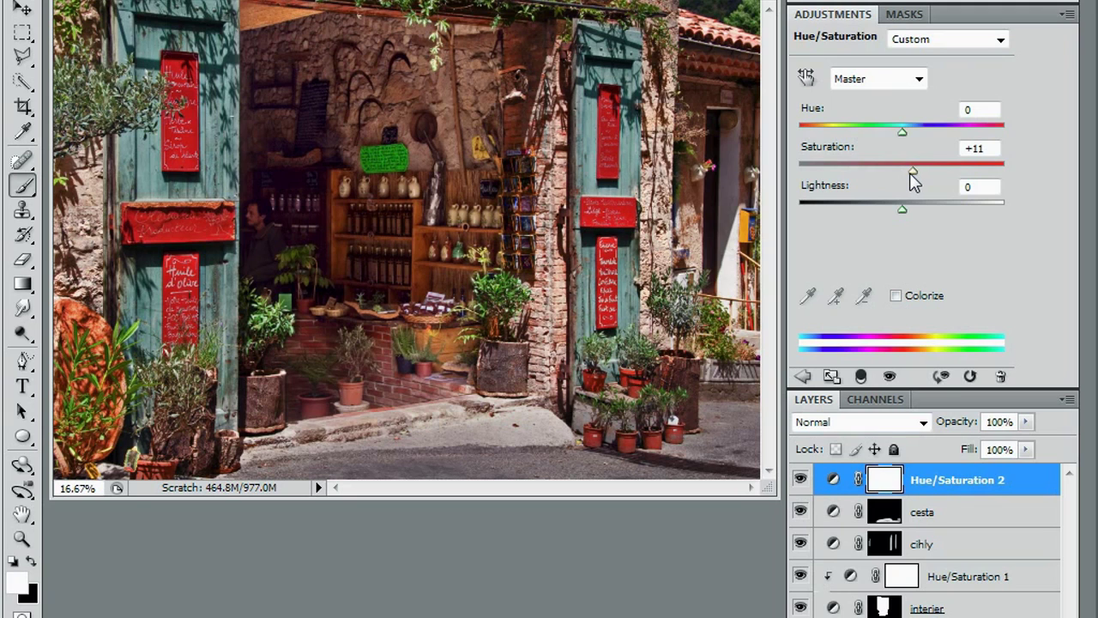
double_click(955, 481)
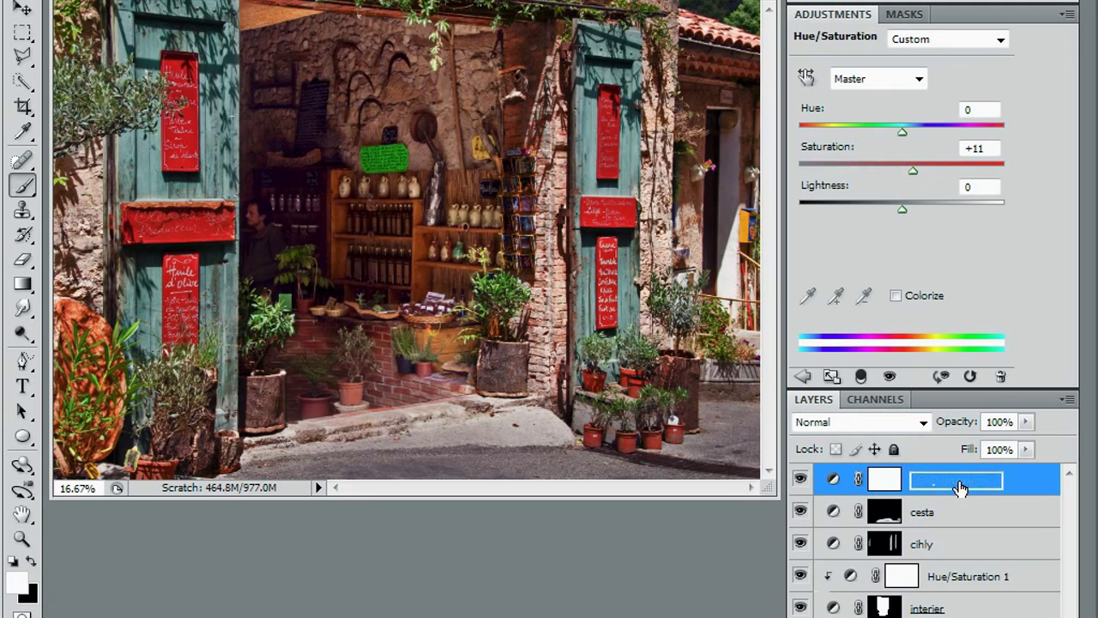
type("dvere")
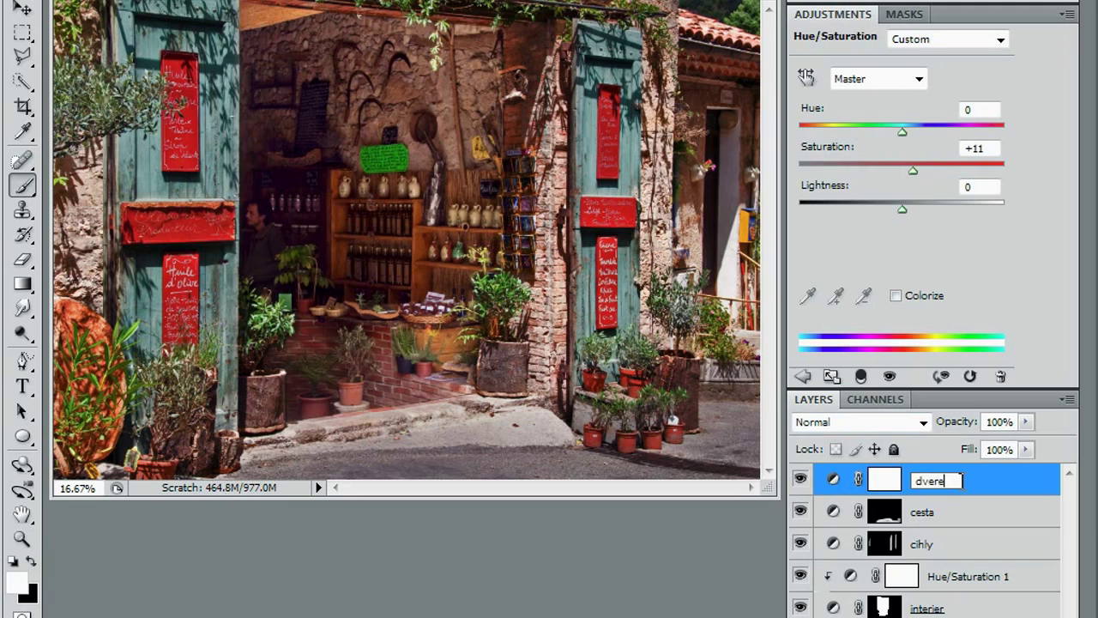
key("Return")
Invert the dvere mask to black and brush white over the turquoise shutters on both sides of the shop entrance
left_click(890, 487)
key("ctrl+i")
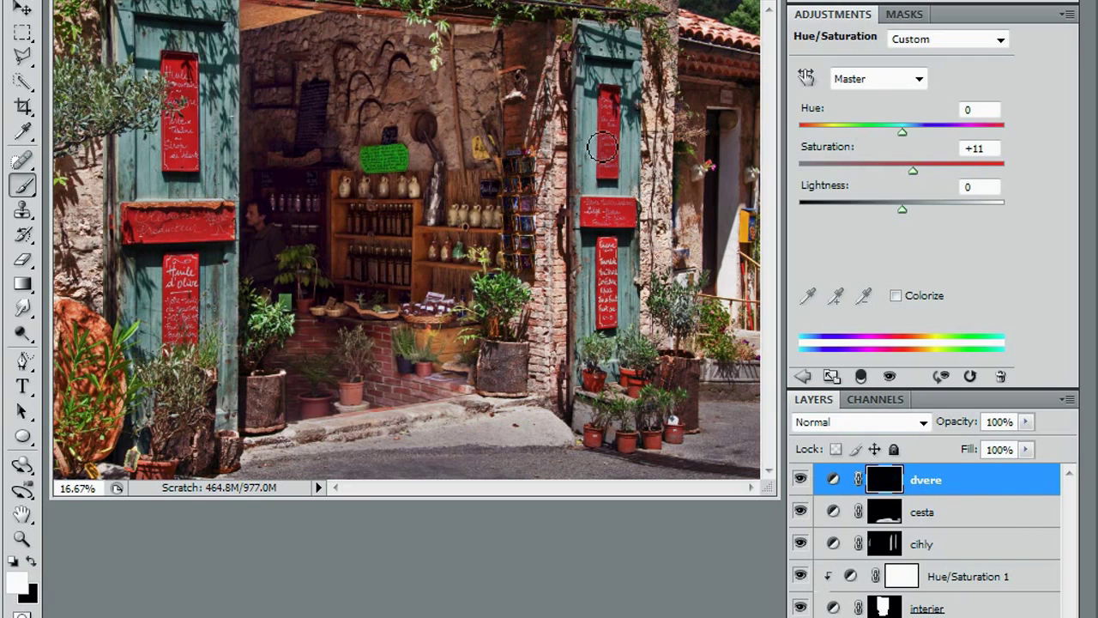
left_click_drag(592, 56, 590, 120)
mouse_move(217, 241)
left_mouse_down()
mouse_move(230, 398)
mouse_move(214, 312)
mouse_move(175, 312)
mouse_move(155, 277)
mouse_move(154, 362)
mouse_move(152, 321)
mouse_move(148, 355)
mouse_move(132, 309)
mouse_move(123, 30)
mouse_move(129, 177)
mouse_move(146, 189)
mouse_move(206, 184)
mouse_move(210, 13)
mouse_move(195, 36)
mouse_move(179, 28)
mouse_move(141, 79)
mouse_move(135, 159)
mouse_move(142, 188)
mouse_move(155, 189)
mouse_move(202, 190)
mouse_move(229, 133)
mouse_move(221, 35)
mouse_move(140, 356)
mouse_move(136, 346)
mouse_move(136, 316)
mouse_move(145, 405)
mouse_move(206, 327)
mouse_move(214, 291)
mouse_move(228, 414)
left_mouse_up()
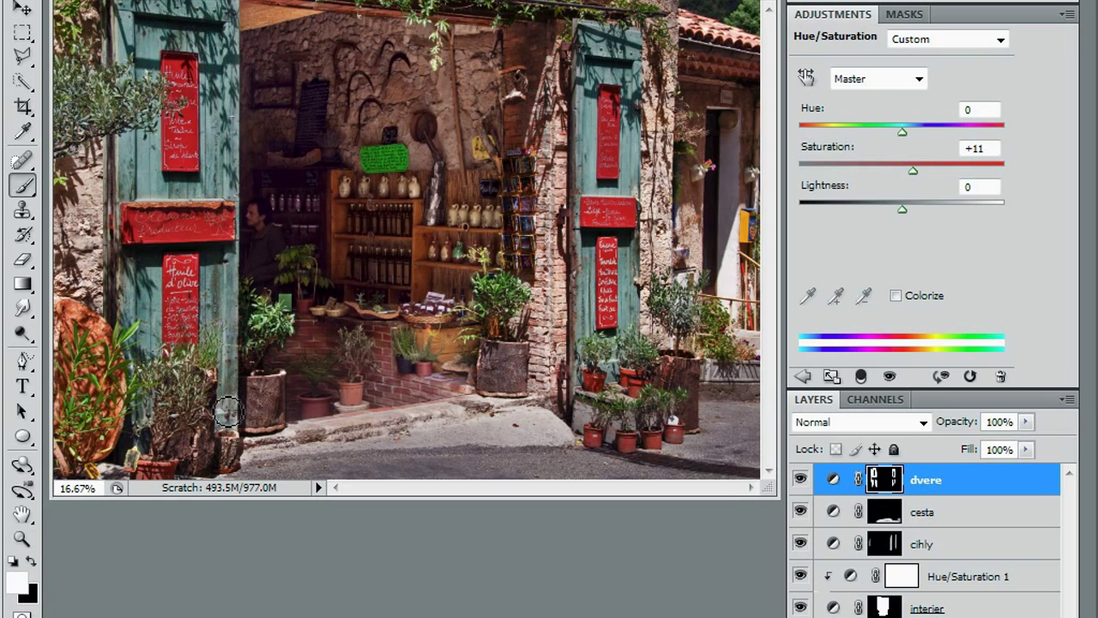
Show the dvere mask as a red overlay, brush white over the missed edges and gaps on both shutters, and hide the overlay
key("backslash")
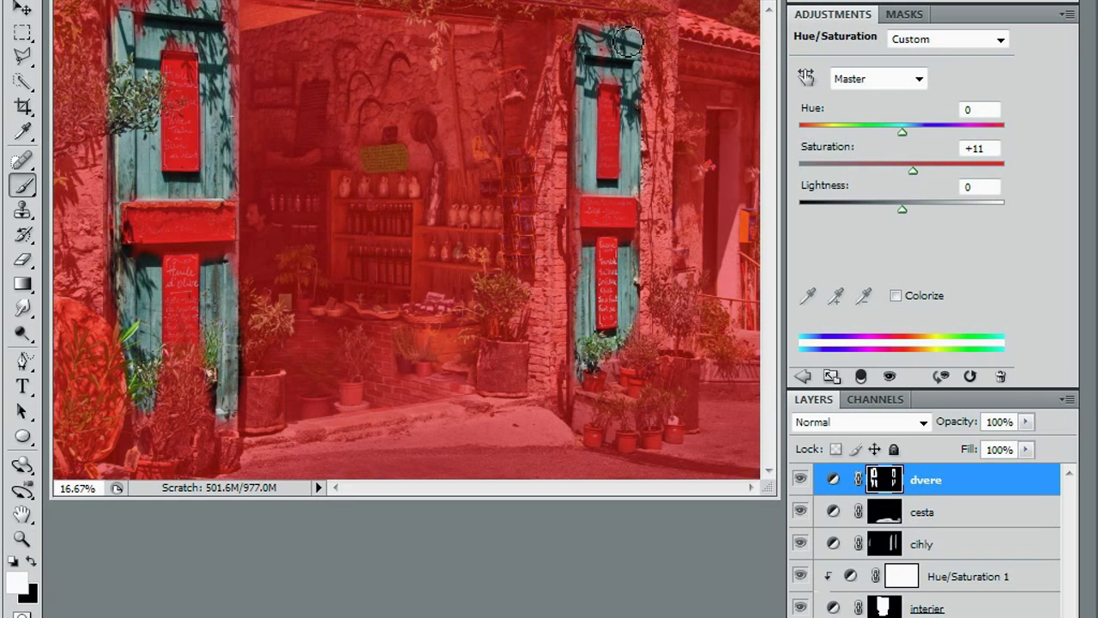
mouse_move(598, 49)
left_mouse_down()
mouse_move(588, 33)
mouse_move(632, 35)
left_mouse_up()
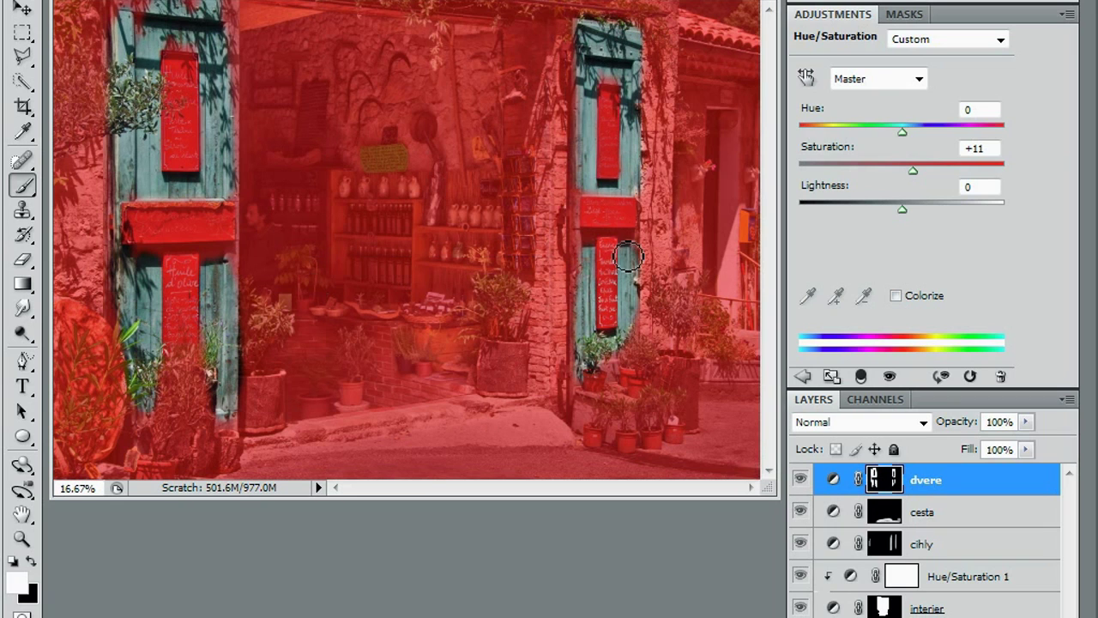
mouse_move(640, 243)
left_mouse_down()
mouse_move(581, 242)
mouse_move(605, 240)
mouse_move(614, 255)
mouse_move(607, 241)
mouse_move(638, 239)
mouse_move(632, 256)
mouse_move(588, 245)
left_mouse_up()
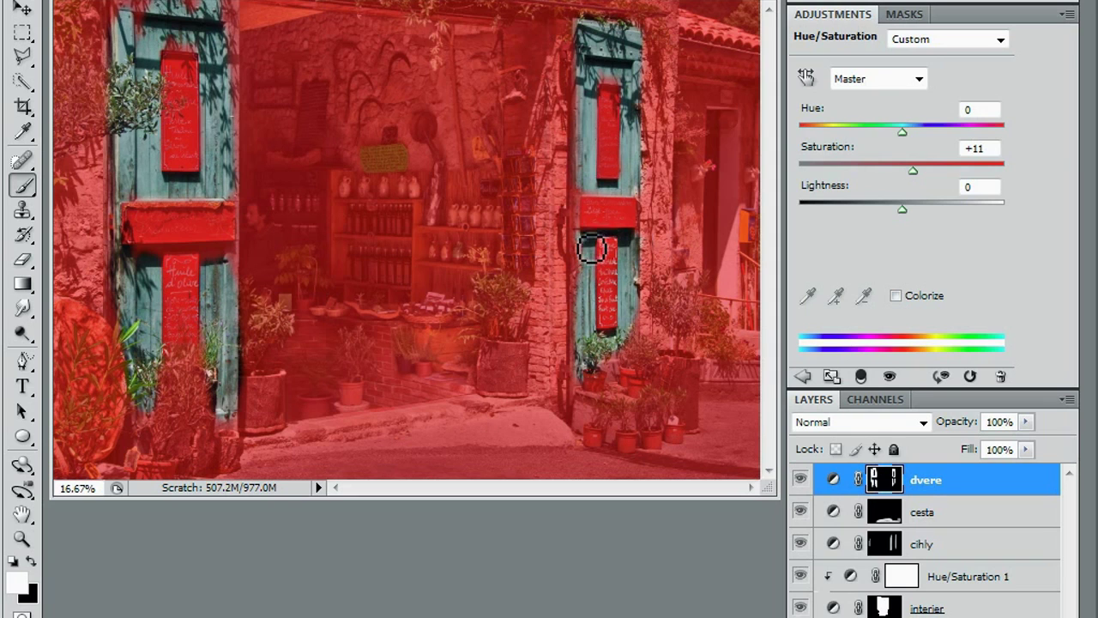
mouse_move(582, 185)
left_mouse_down()
mouse_move(589, 373)
mouse_move(591, 353)
left_mouse_up()
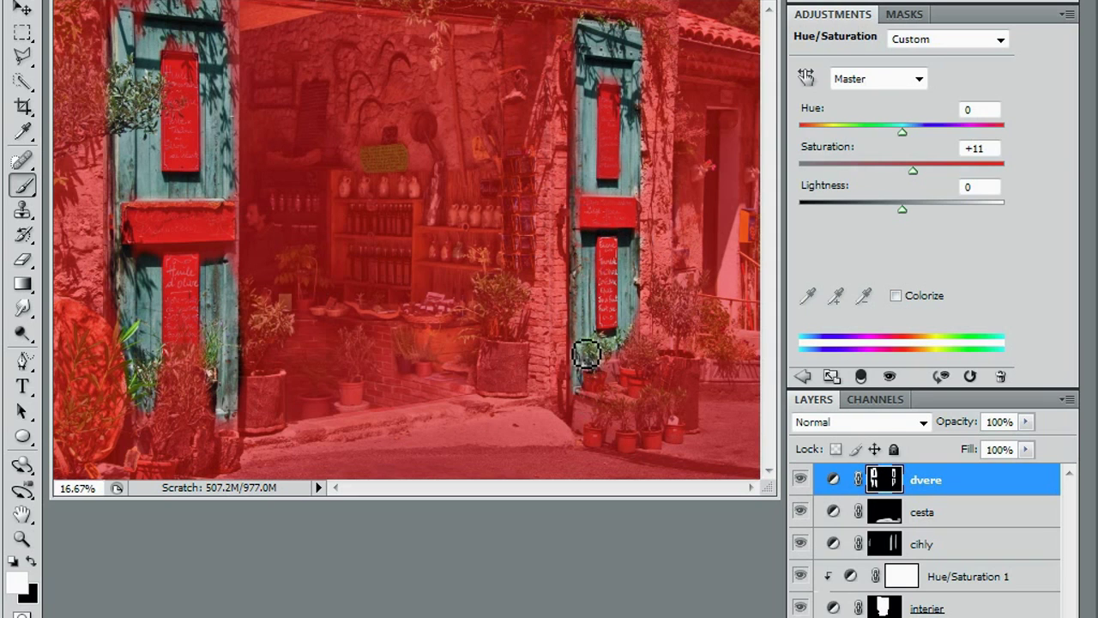
mouse_move(246, 278)
left_mouse_down()
mouse_move(249, 308)
mouse_move(243, 194)
mouse_move(246, 246)
left_mouse_up()
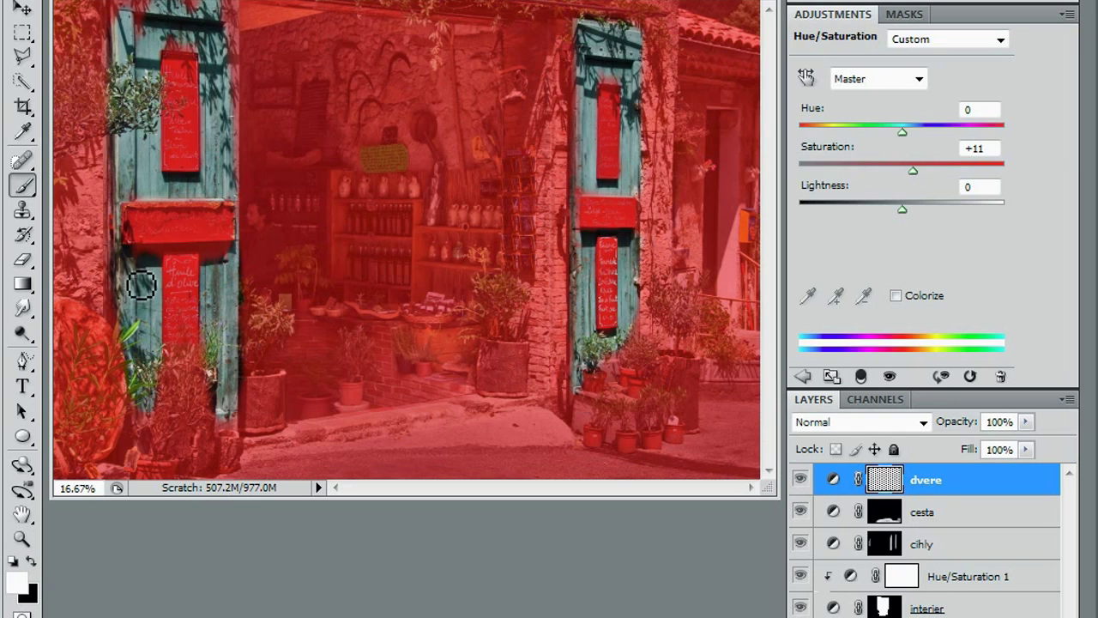
mouse_move(204, 30)
left_mouse_down()
mouse_move(180, 59)
mouse_move(210, 57)
mouse_move(150, 14)
mouse_move(215, 8)
left_mouse_up()
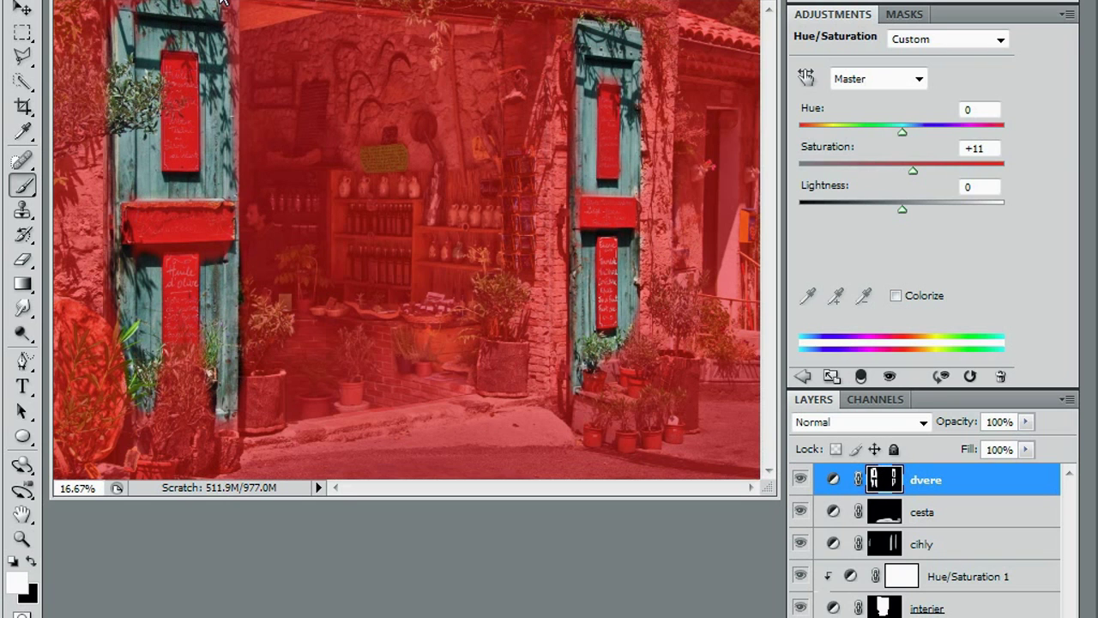
key("backslash")
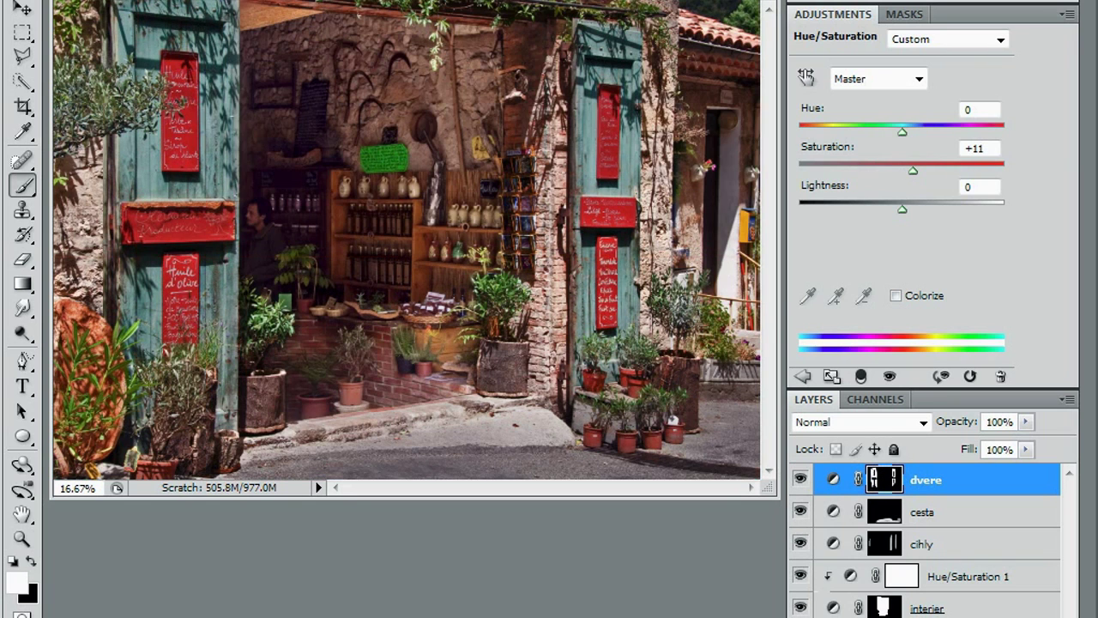
Compare the image with and without the dvere layer and raise the layer's saturation slightly further
left_click(800, 480)
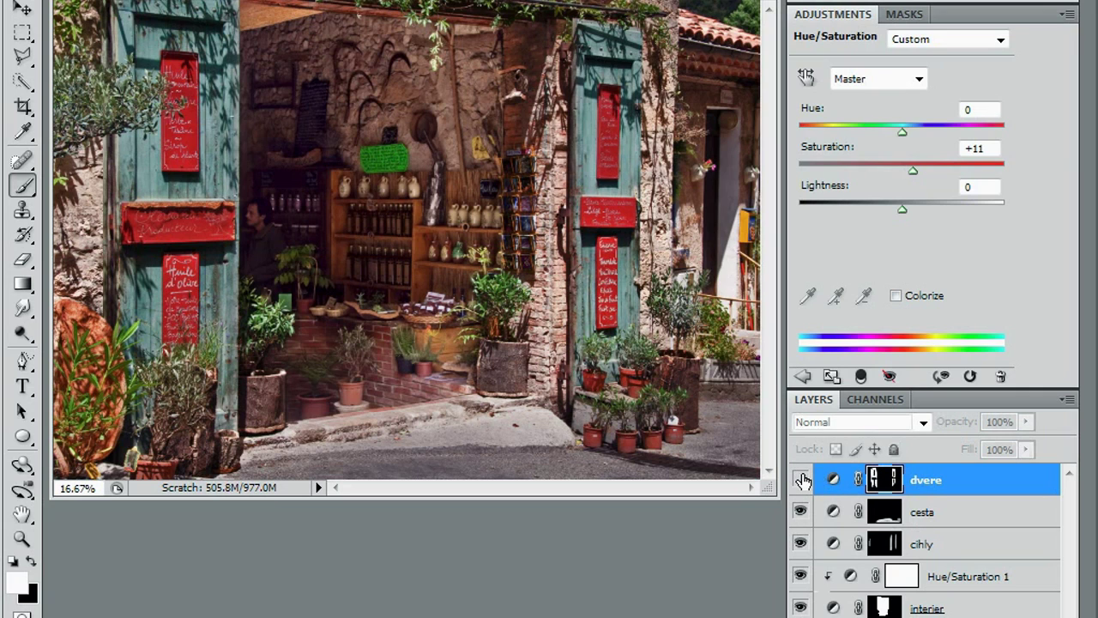
left_click(801, 479)
left_click(800, 479)
left_click(800, 479)
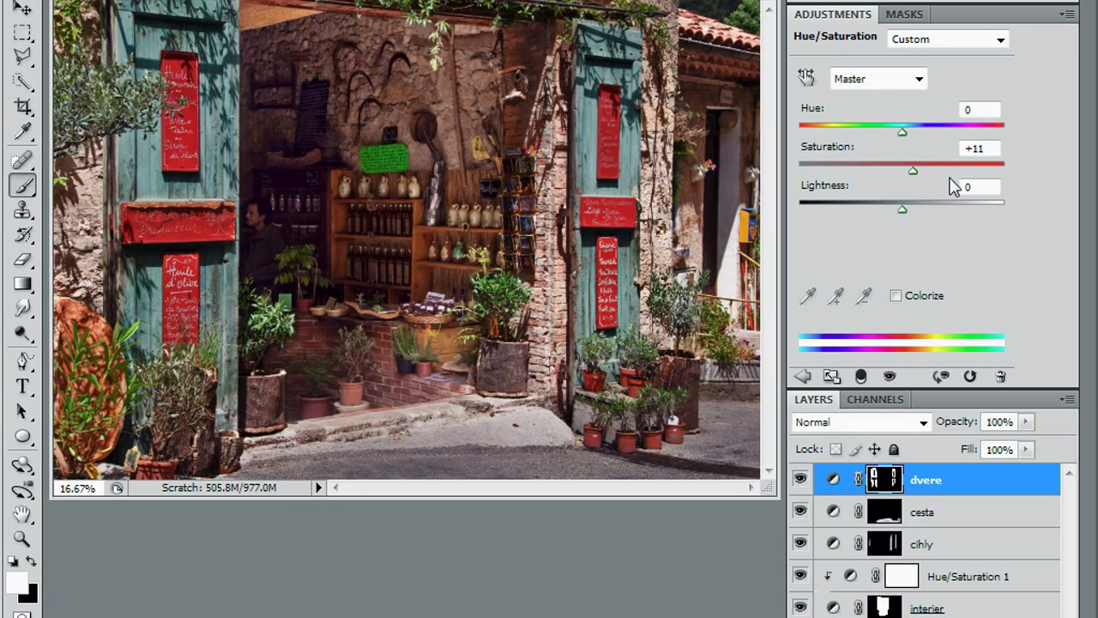
mouse_move(914, 169)
left_mouse_down()
mouse_move(983, 182)
mouse_move(904, 172)
mouse_move(919, 176)
left_mouse_up()
Lower the interier layer's opacity to 60% and move its lower curve point to input 62, output 113
left_click(969, 611)
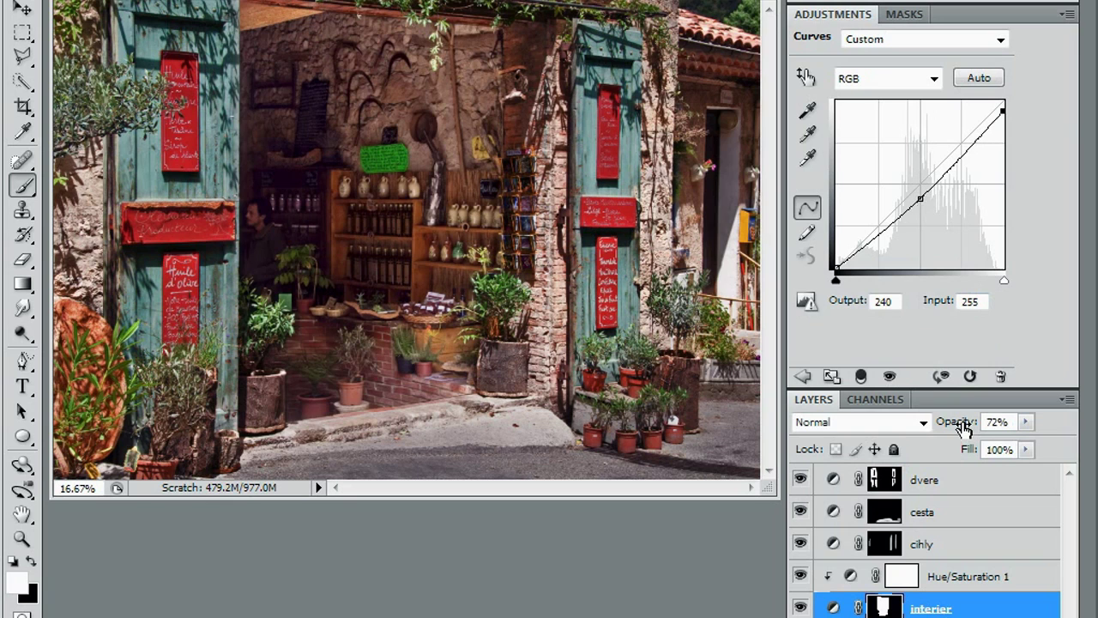
left_click_drag(963, 426, 953, 429)
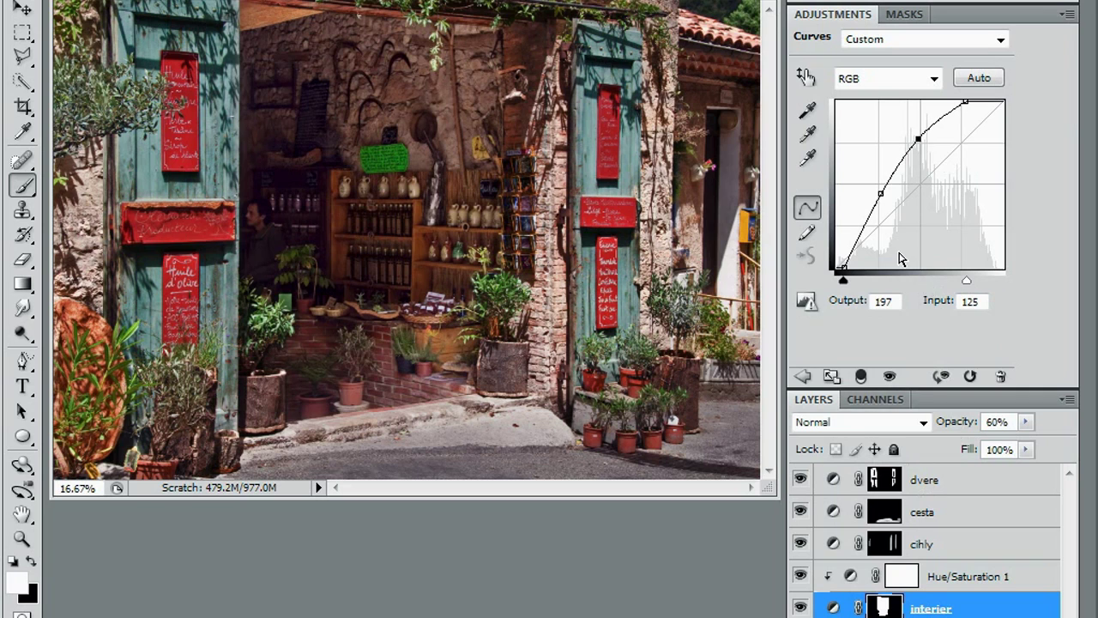
mouse_move(882, 196)
left_mouse_down()
mouse_move(880, 183)
mouse_move(877, 194)
left_mouse_up()
Review the local adjustment layers by revealing them one by one from interier up to dvere, and compare the result with the original photo
left_click(800, 608, "alt")
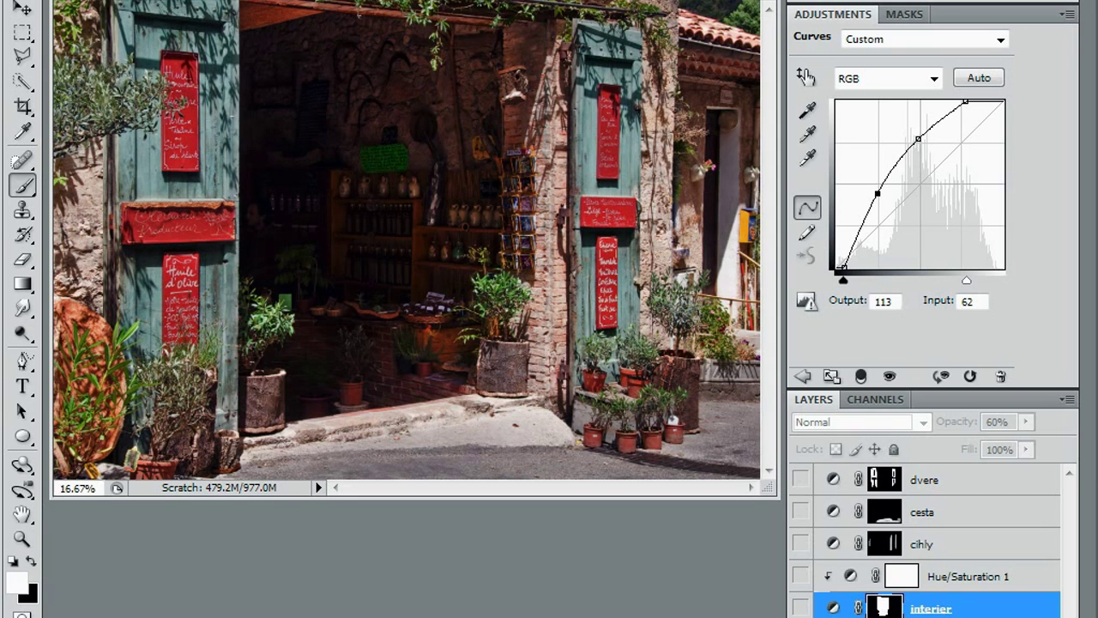
left_click(800, 608)
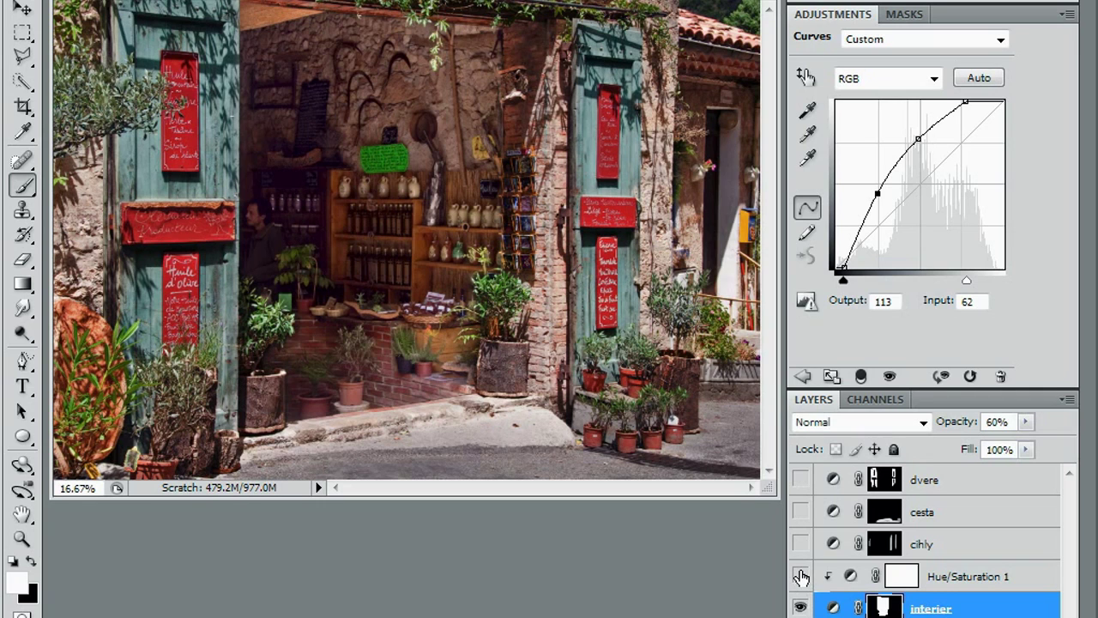
left_click(801, 577)
left_click(801, 546)
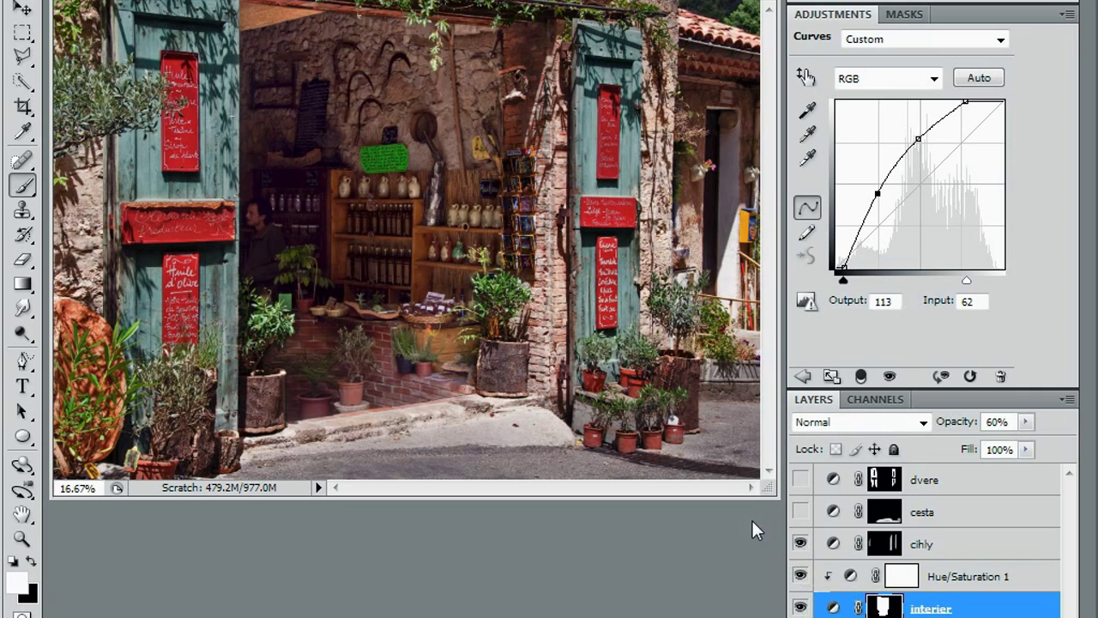
left_click(801, 511)
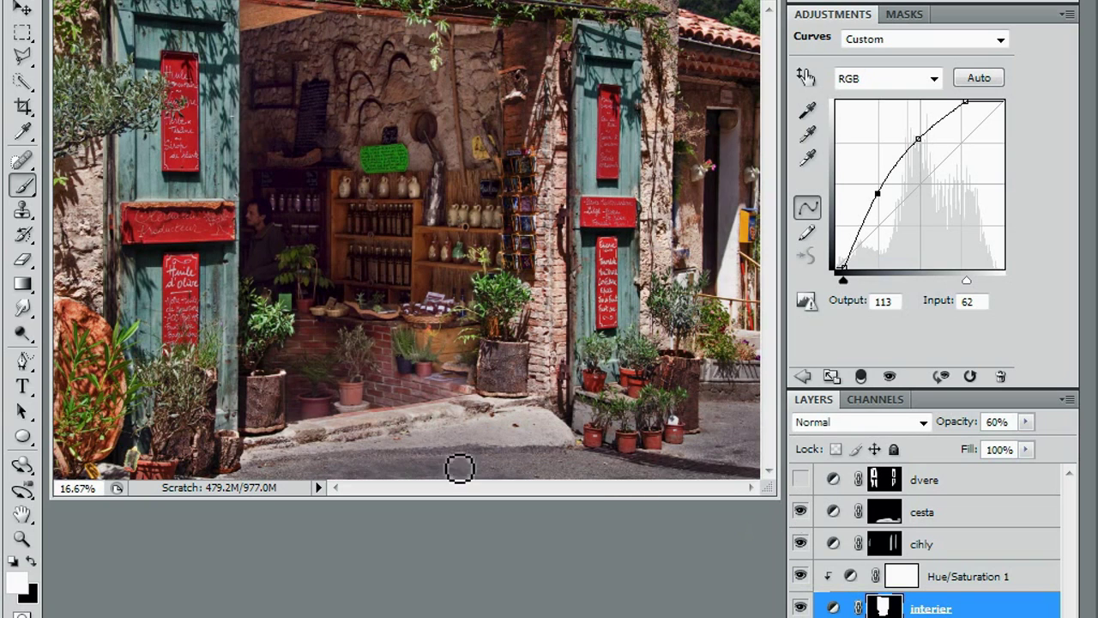
left_click(800, 482)
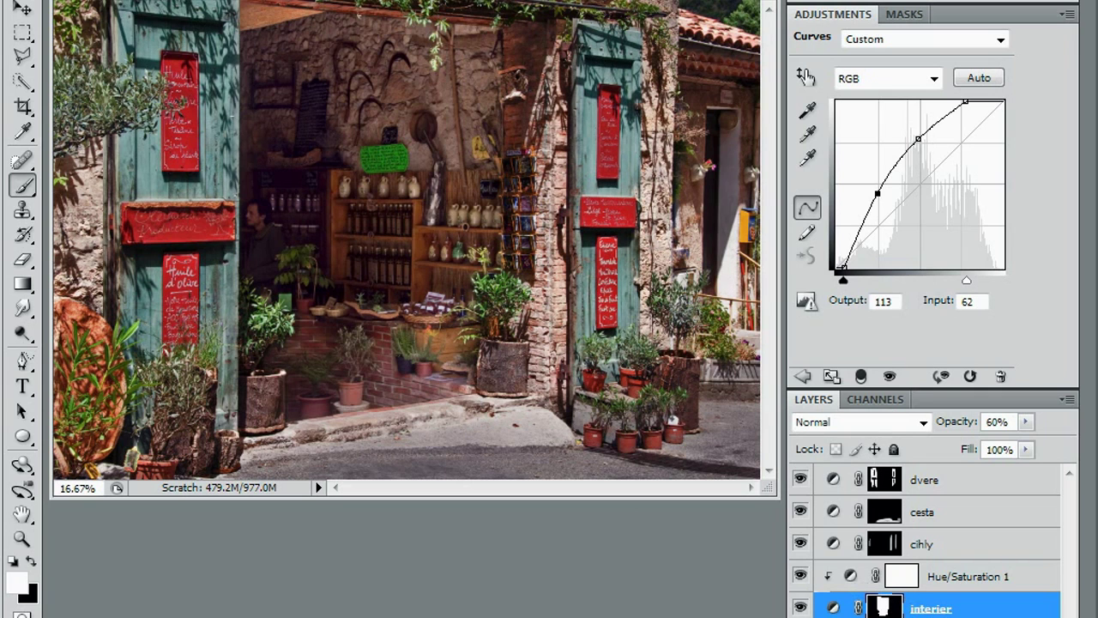
left_click(801, 617, "alt")
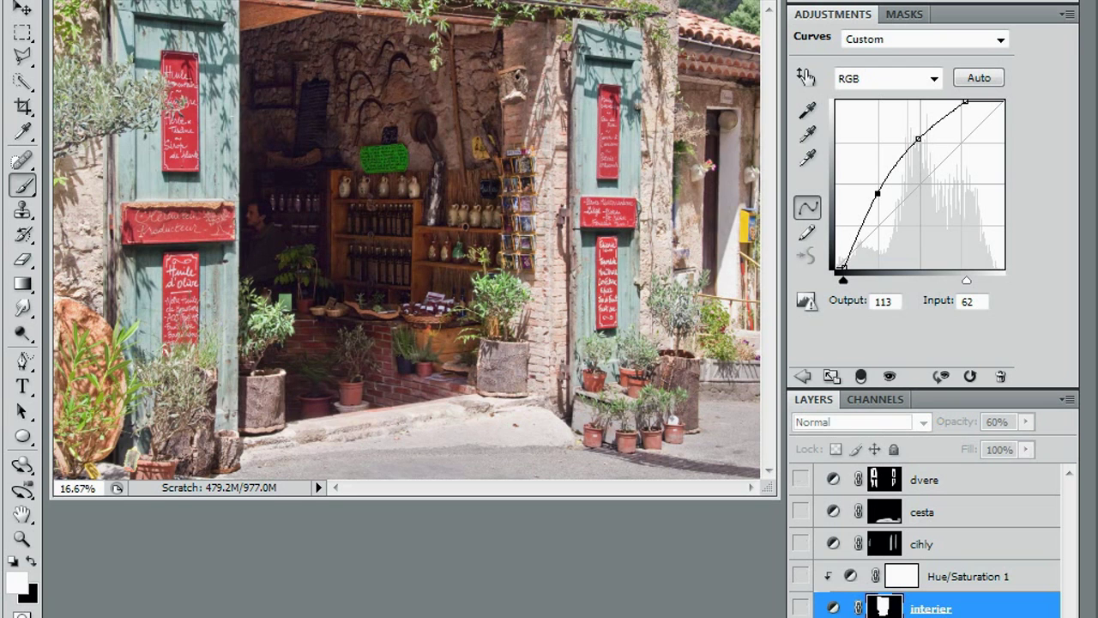
left_click(801, 617, "alt")
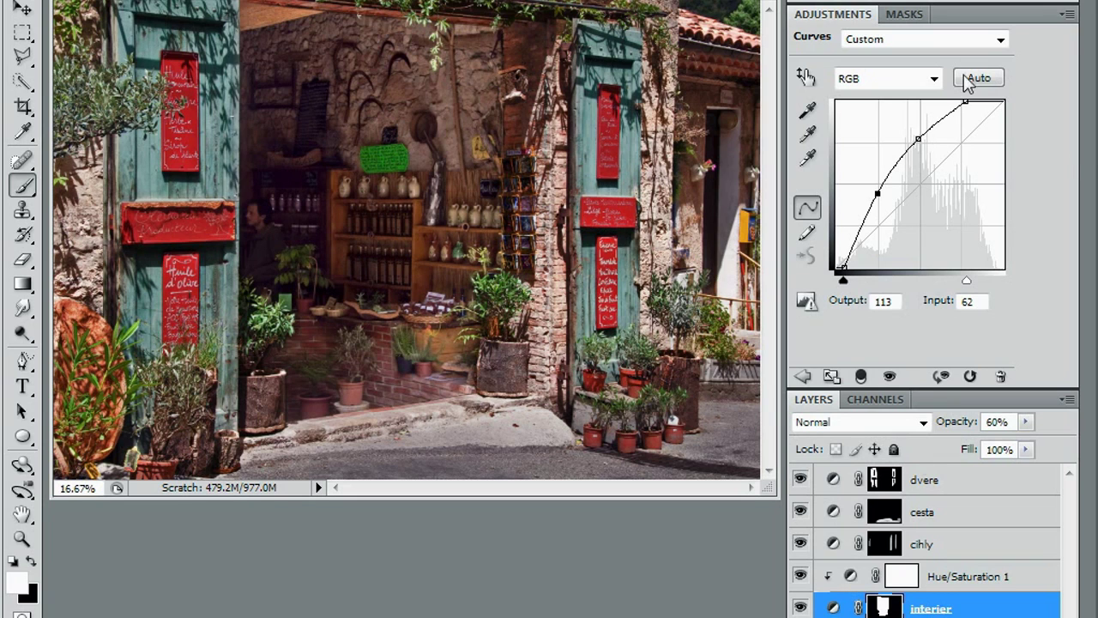
Close the shopfront document, switch to Adobe Bridge and open DSC_5080.dng from the Lekce 3 collection for editing in Photoshop
left_click(738, 7)
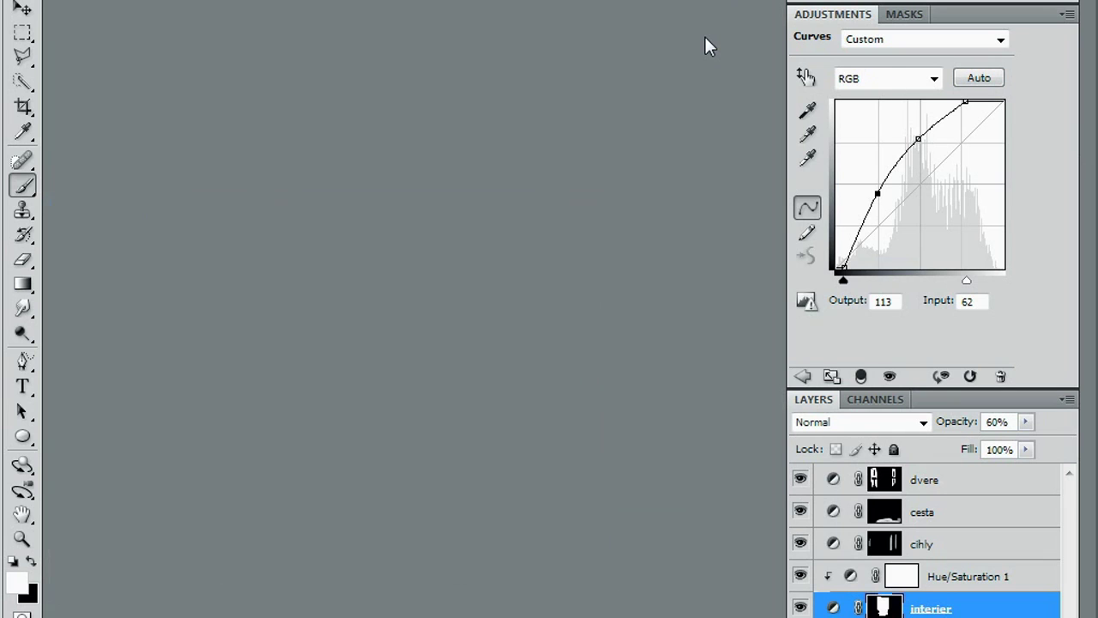
key("alt+Tab")
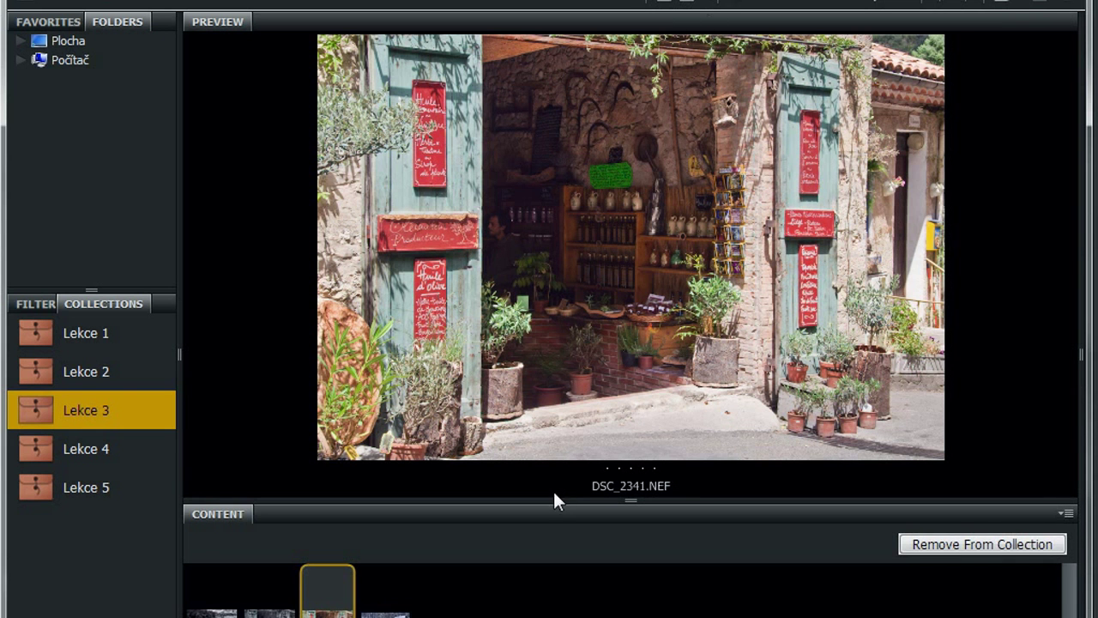
left_click(385, 592)
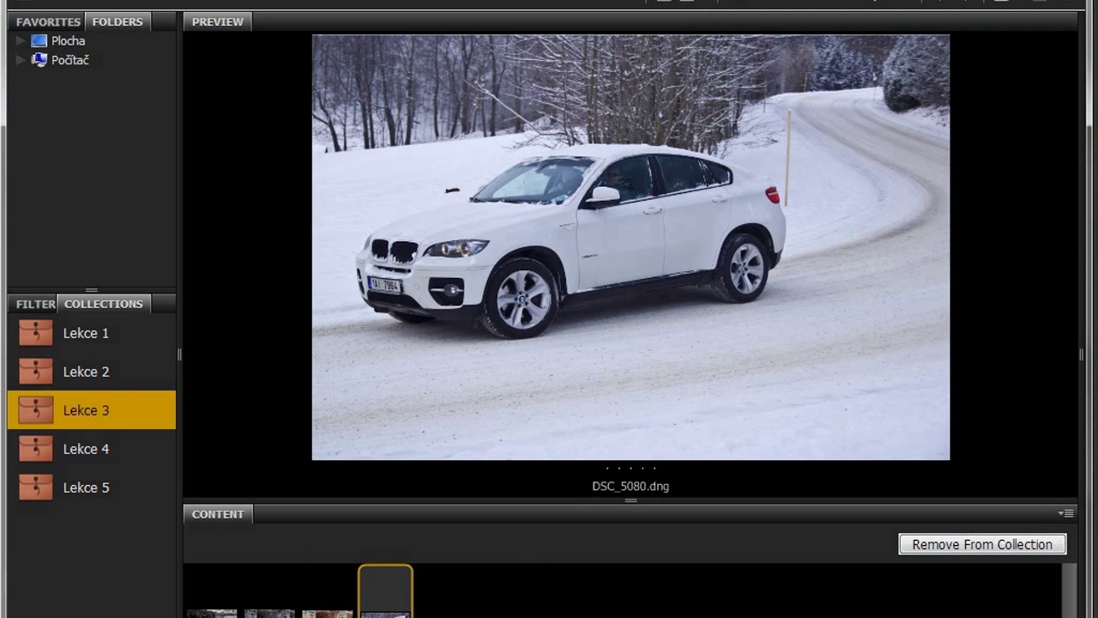
key("ctrl+r")
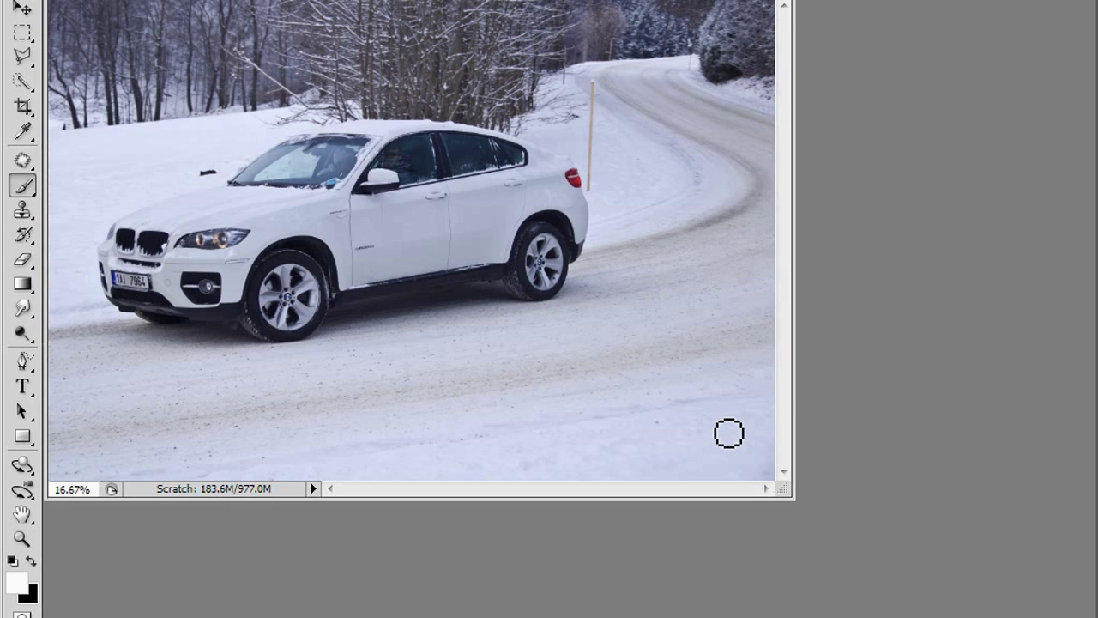
key("ctrl+plus")
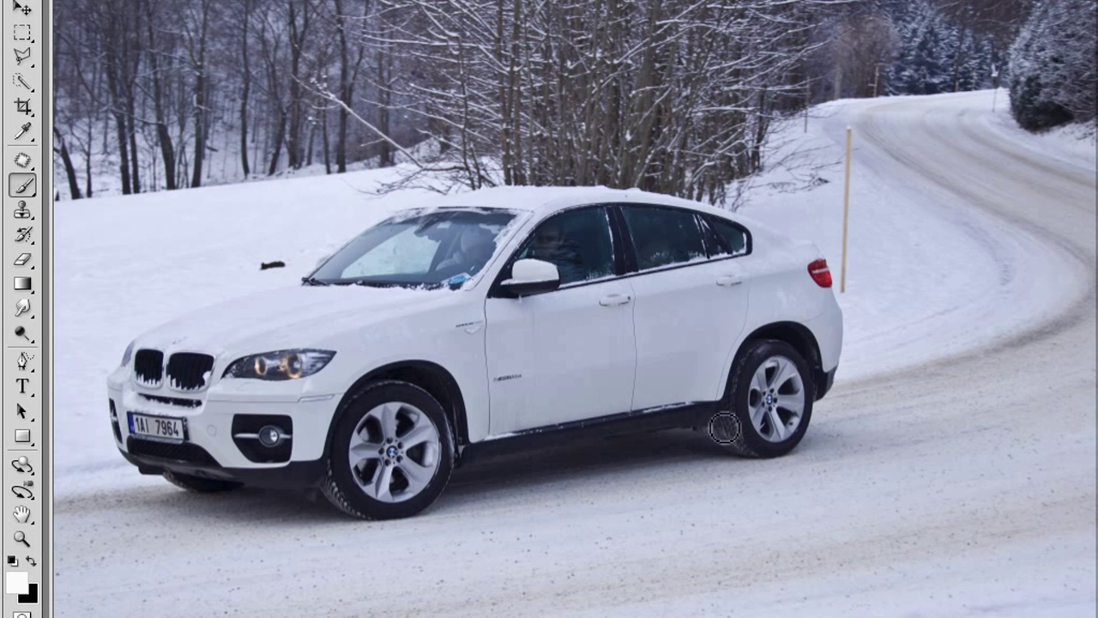
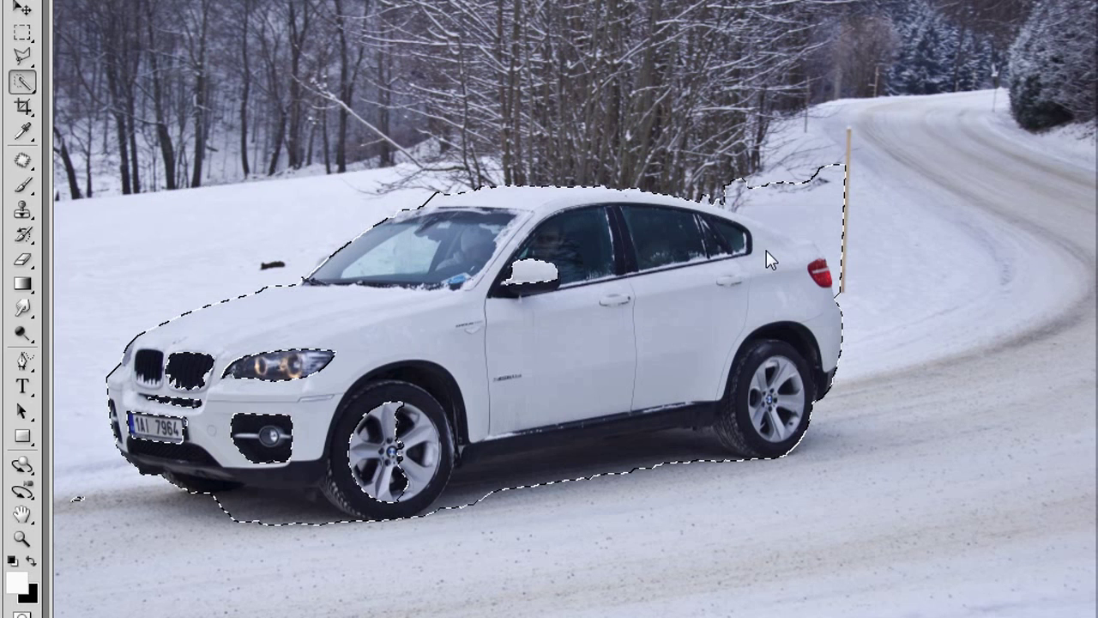
Subtract the surplus snow behind the white car and the road shadow beneath it from the selection with the Quick Selection tool
mouse_move(702, 204)
left_mouse_down()
mouse_move(832, 253)
mouse_move(848, 275)
mouse_move(858, 387)
mouse_move(829, 449)
mouse_move(788, 480)
mouse_move(738, 469)
mouse_move(726, 450)
mouse_move(558, 471)
mouse_move(485, 484)
mouse_move(429, 535)
mouse_move(385, 542)
mouse_move(272, 503)
mouse_move(209, 507)
mouse_move(222, 517)
left_mouse_up()
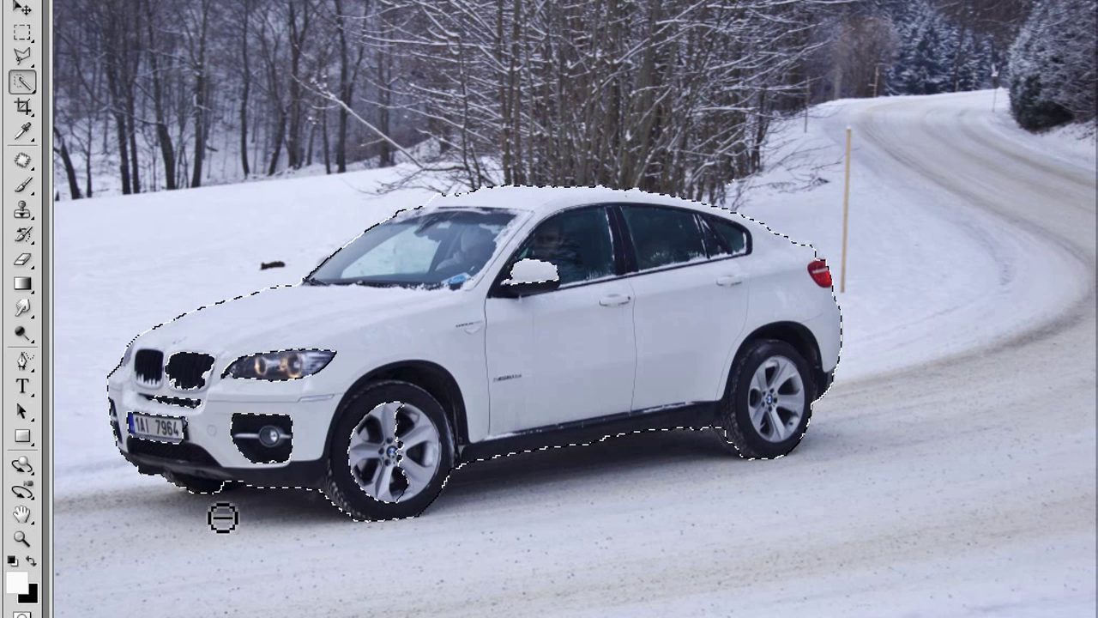
Show the refined car selection as a Quick Mask and brush the missing front fog light into it
mouse_move(611, 218)
left_mouse_down()
mouse_move(641, 191)
mouse_move(660, 206)
mouse_move(689, 189)
left_mouse_up()
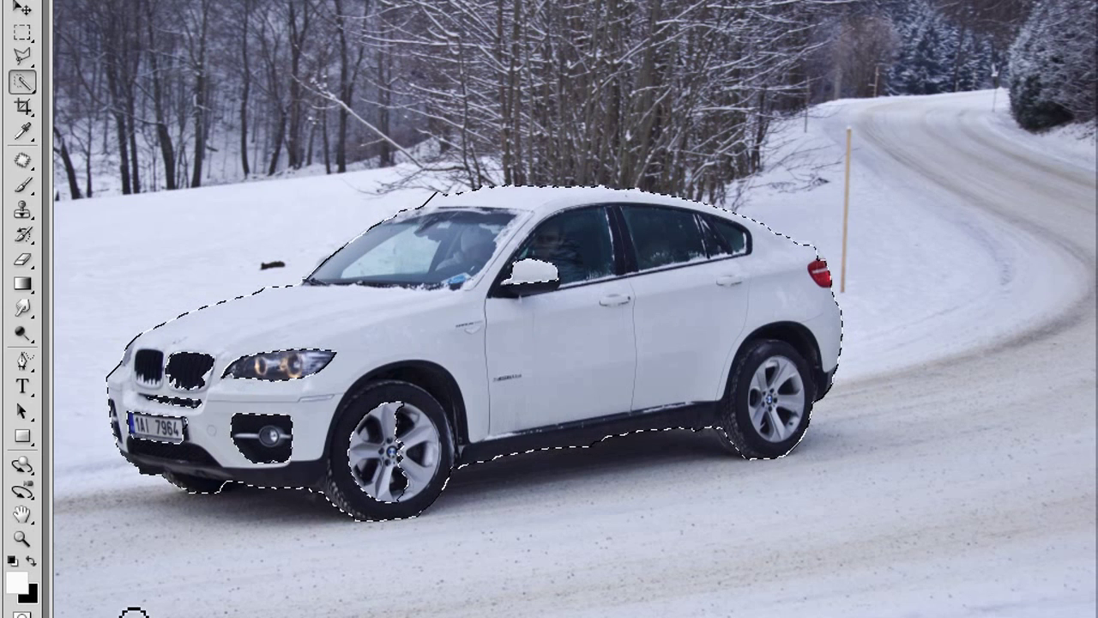
key("q")
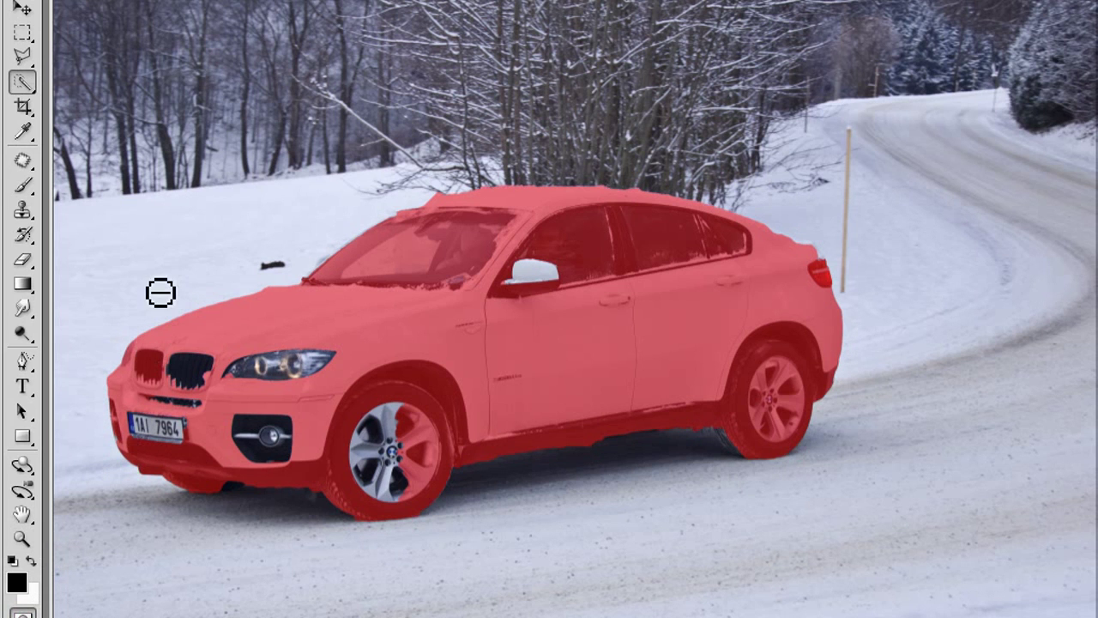
key("b")
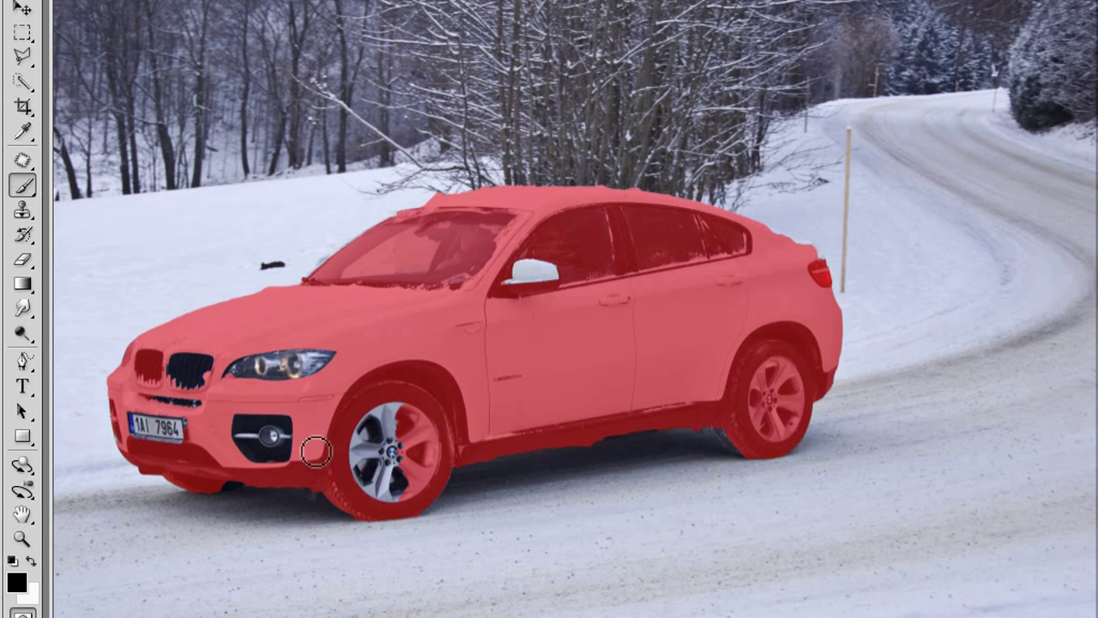
left_click(285, 437)
mouse_move(286, 436)
left_mouse_down()
mouse_move(257, 459)
mouse_move(270, 461)
mouse_move(236, 435)
left_mouse_up()
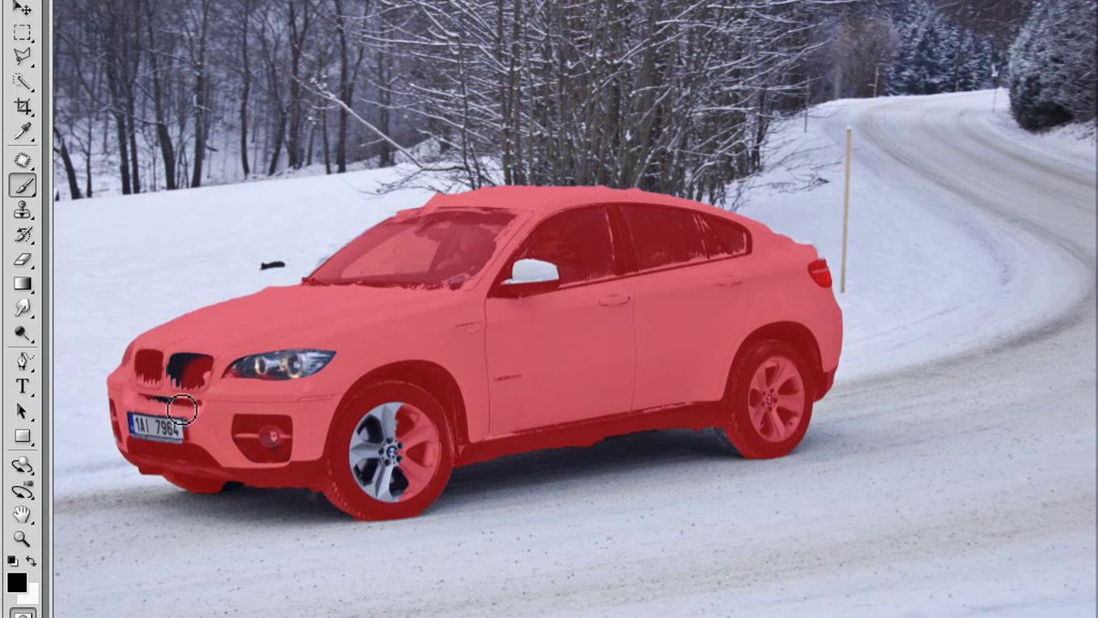
Paint the grille, number plate, headlight, side mirror and front wheel rim into the car's Quick Mask
mouse_move(163, 391)
left_mouse_down()
mouse_move(176, 357)
mouse_move(182, 376)
mouse_move(209, 360)
left_mouse_up()
mouse_move(181, 438)
left_mouse_down()
mouse_move(137, 425)
mouse_move(170, 421)
mouse_move(161, 442)
mouse_move(211, 421)
left_mouse_up()
left_click_drag(298, 346, 333, 373)
mouse_move(568, 266)
left_mouse_down()
mouse_move(549, 287)
mouse_move(513, 283)
left_mouse_up()
mouse_move(375, 437)
left_mouse_down()
mouse_move(374, 496)
mouse_move(410, 491)
mouse_move(384, 492)
mouse_move(364, 464)
mouse_move(385, 449)
mouse_move(405, 472)
mouse_move(382, 427)
left_mouse_up()
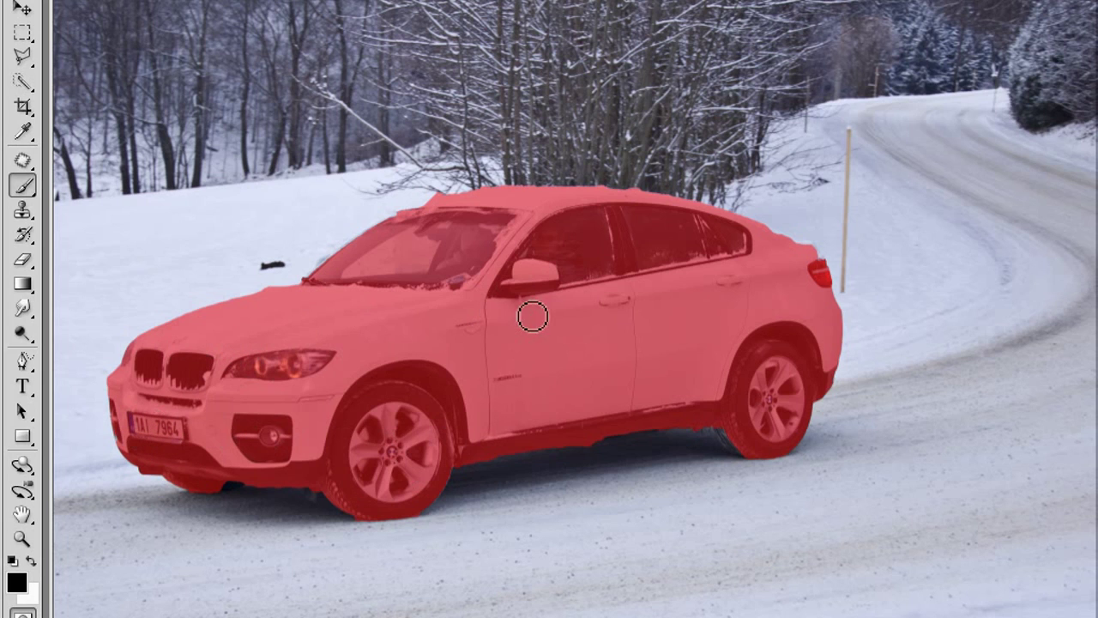
Complete the Quick Mask along the tyres, erase the stray paint on the road below the front wheel, and show the hidden panels
mouse_move(736, 413)
left_mouse_down()
mouse_move(743, 450)
mouse_move(735, 439)
mouse_move(726, 421)
mouse_move(753, 447)
left_mouse_up()
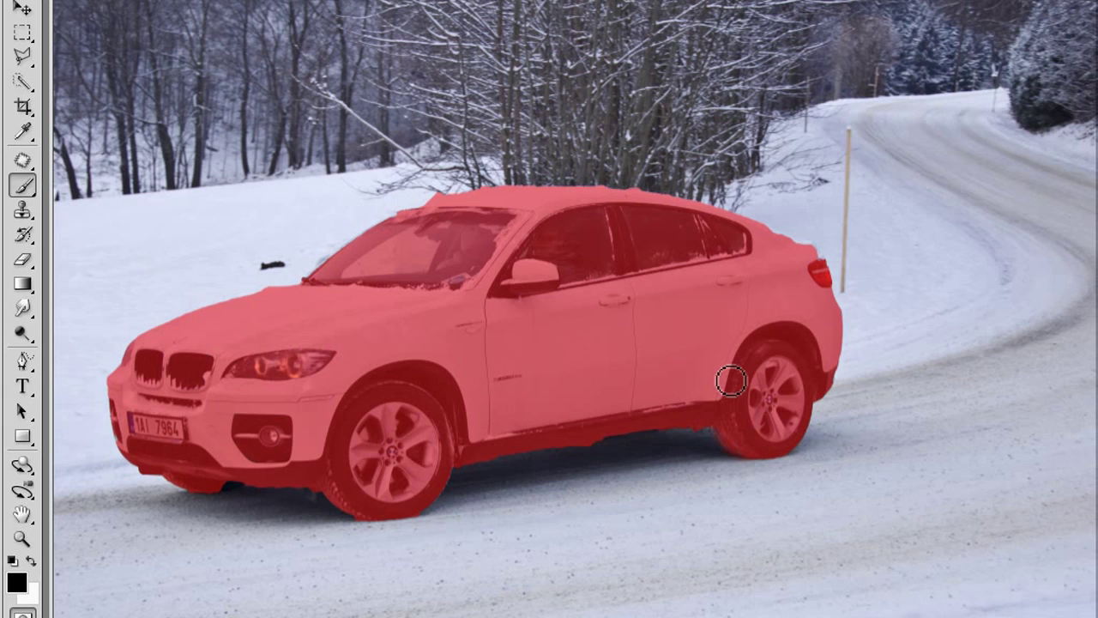
left_click(369, 531)
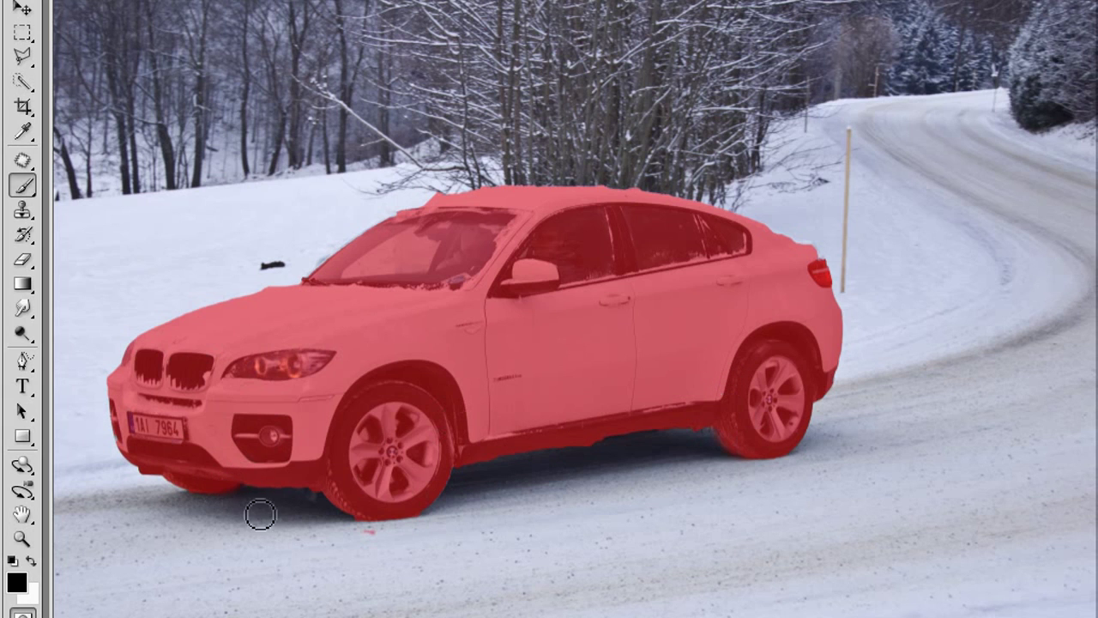
key("x")
left_click_drag(373, 542, 400, 532)
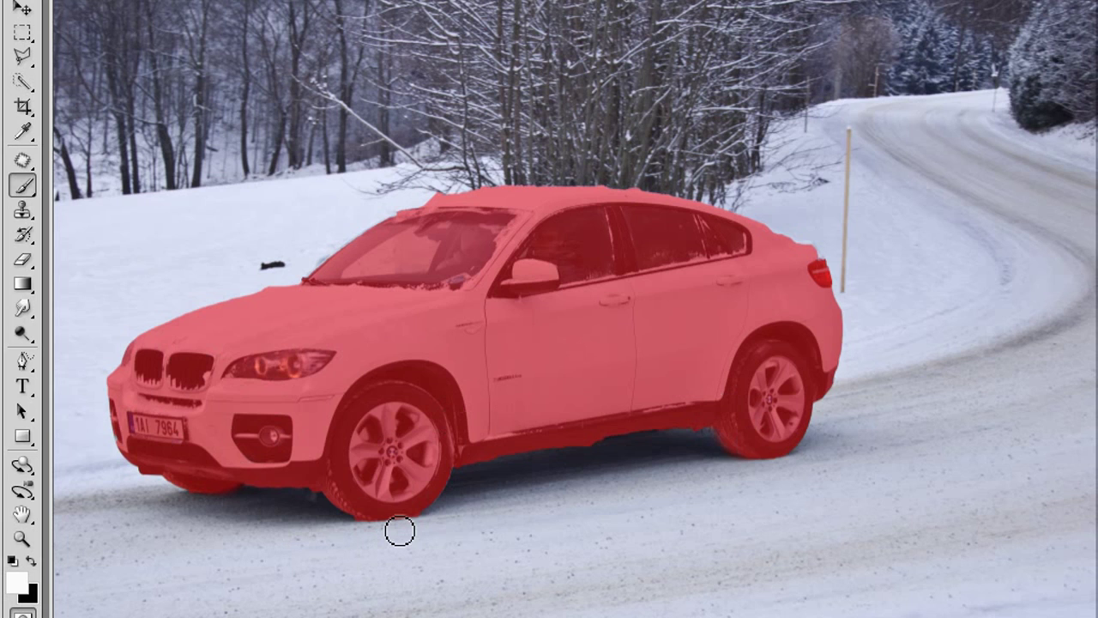
key("x")
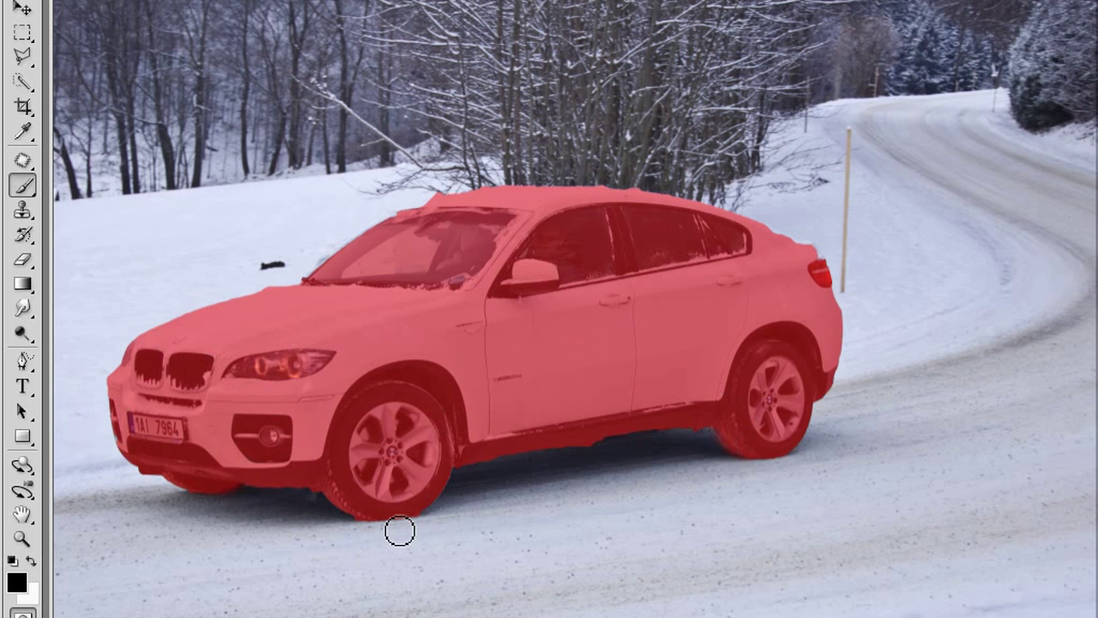
key("ctrl+minus")
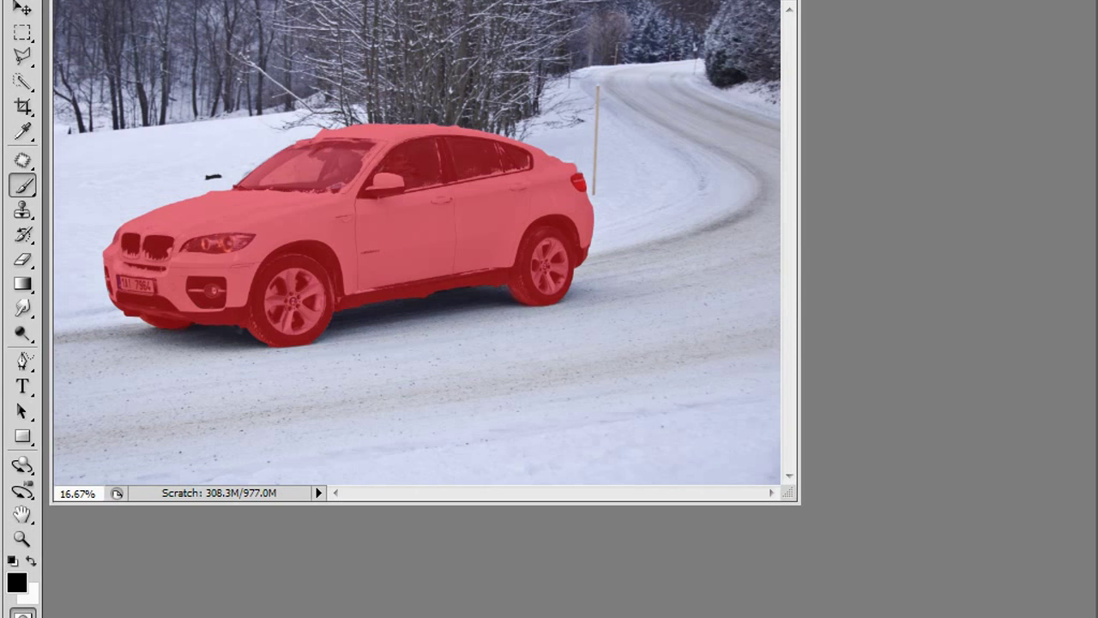
key("shift+Tab")
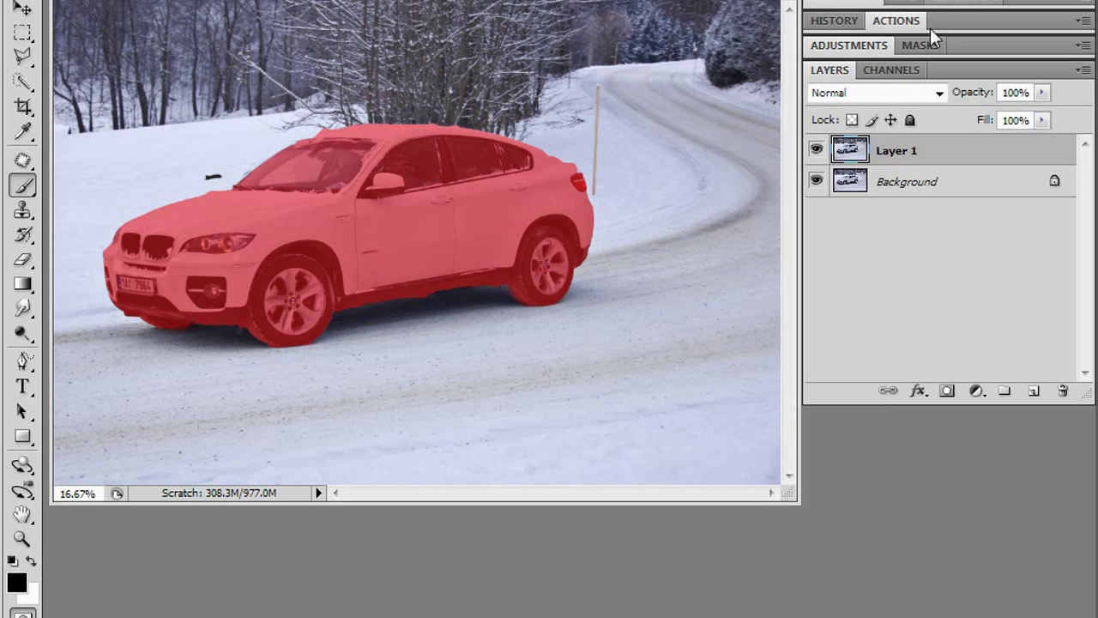
left_click(947, 392)
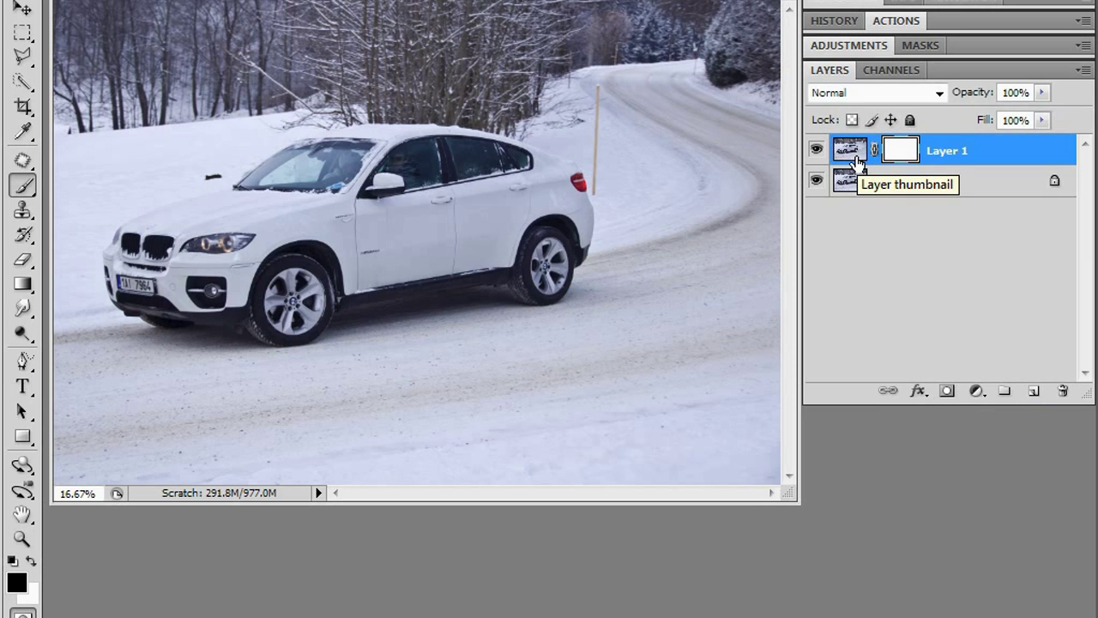
key("ctrl+z")
key("q")
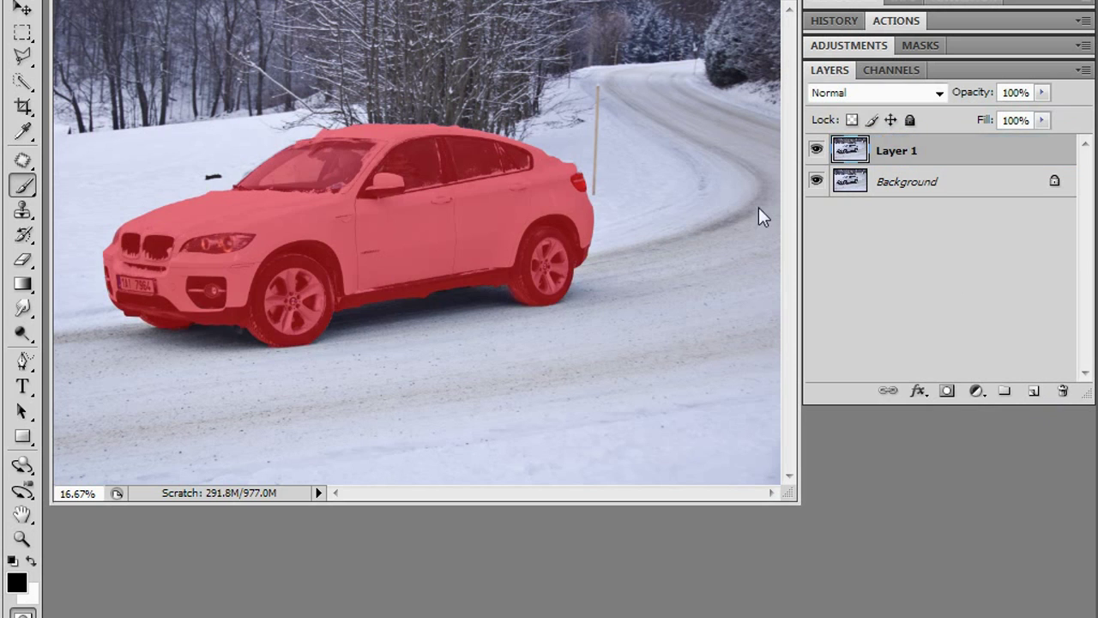
Convert the Quick Mask to a selection, add it as a layer mask on Layer 1, and check the mask on its own
key("q")
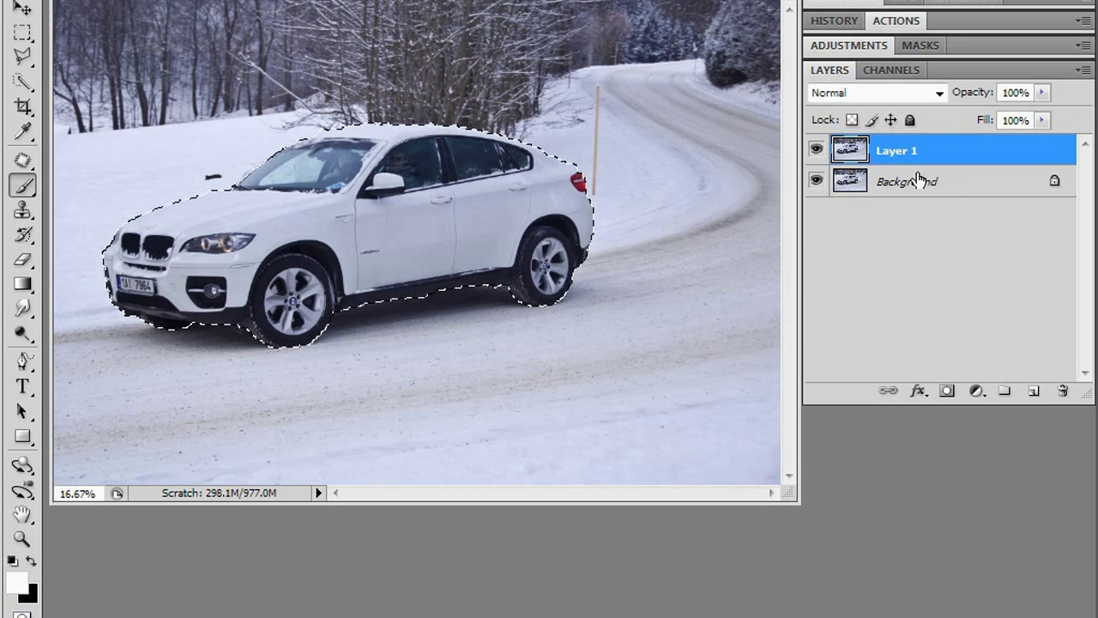
left_click(949, 393)
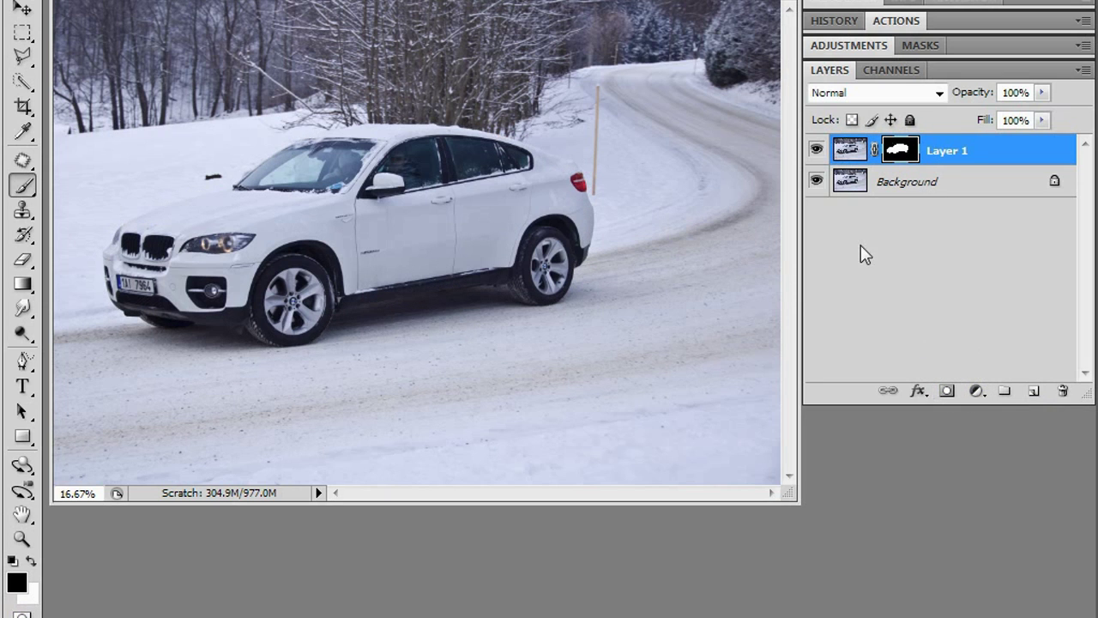
left_click(902, 151, "alt")
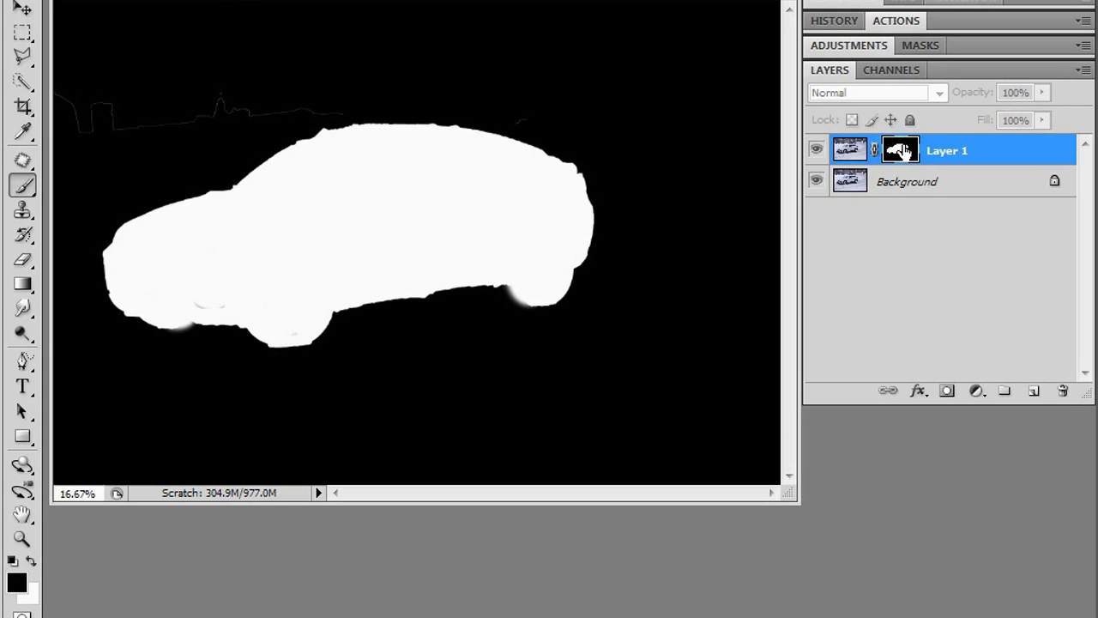
left_click(902, 151, "alt")
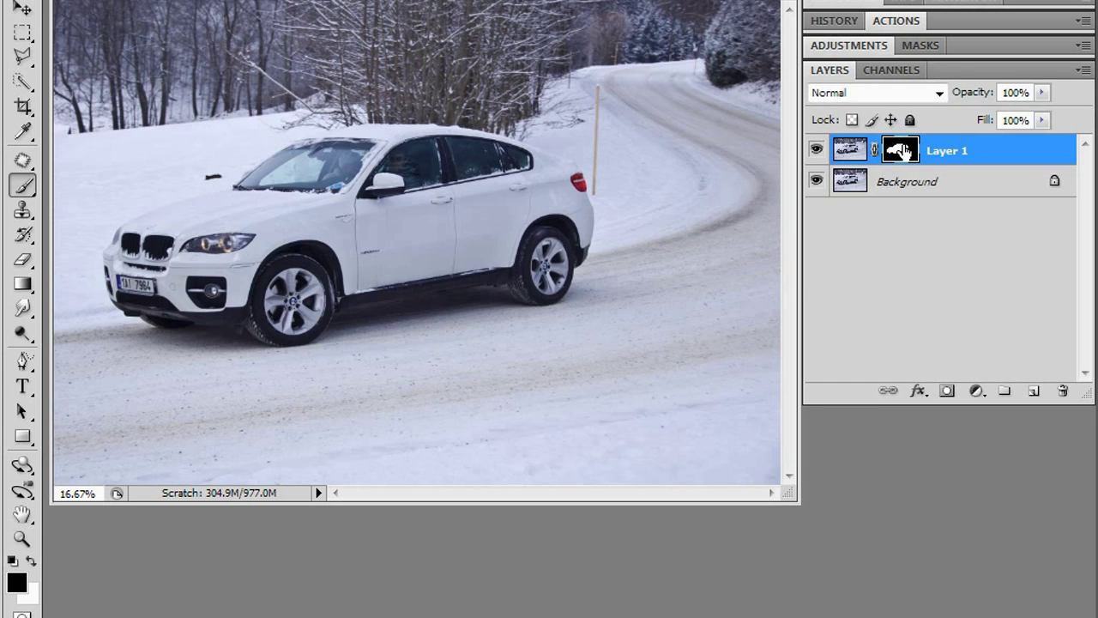
Add a Curves adjustment layer above Background and darken the surroundings with a midtone point at input 132, output 65
left_click(854, 188)
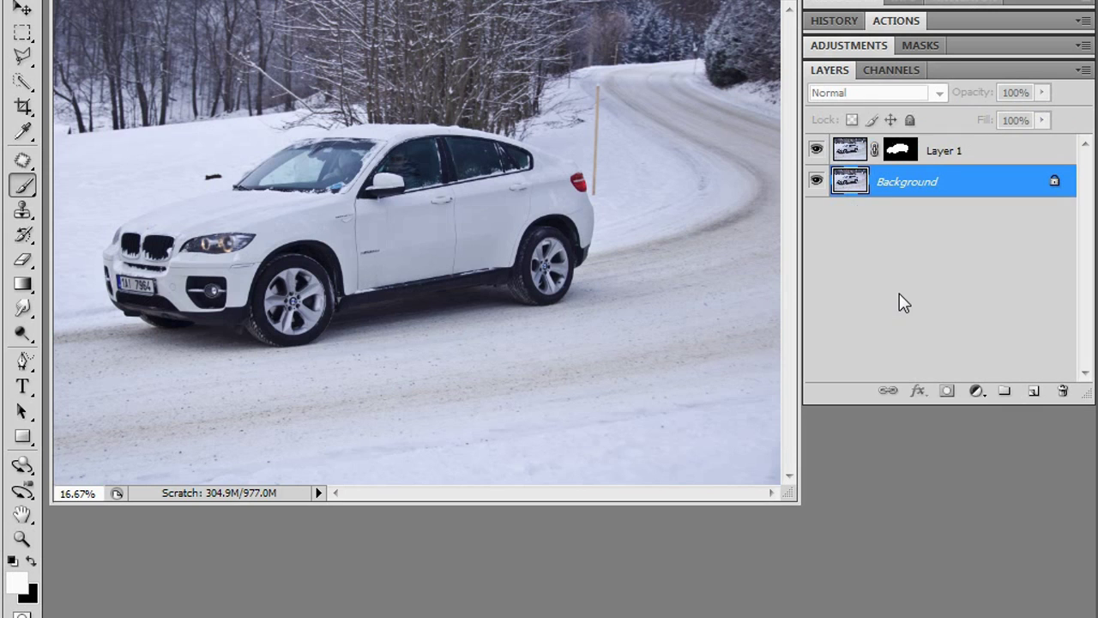
left_click(970, 43)
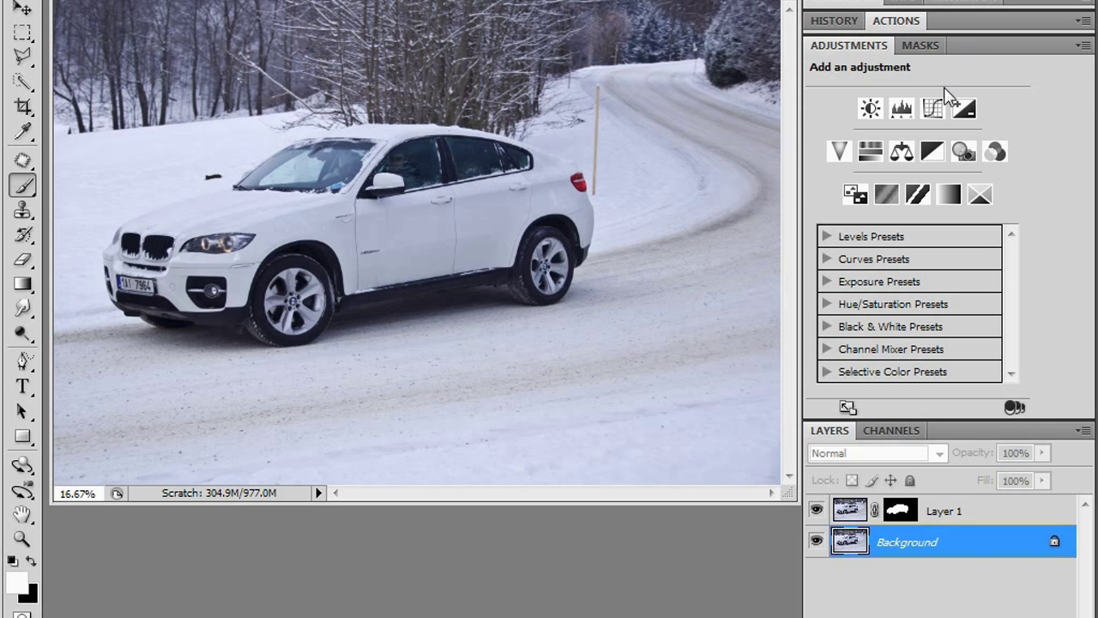
left_click(934, 109)
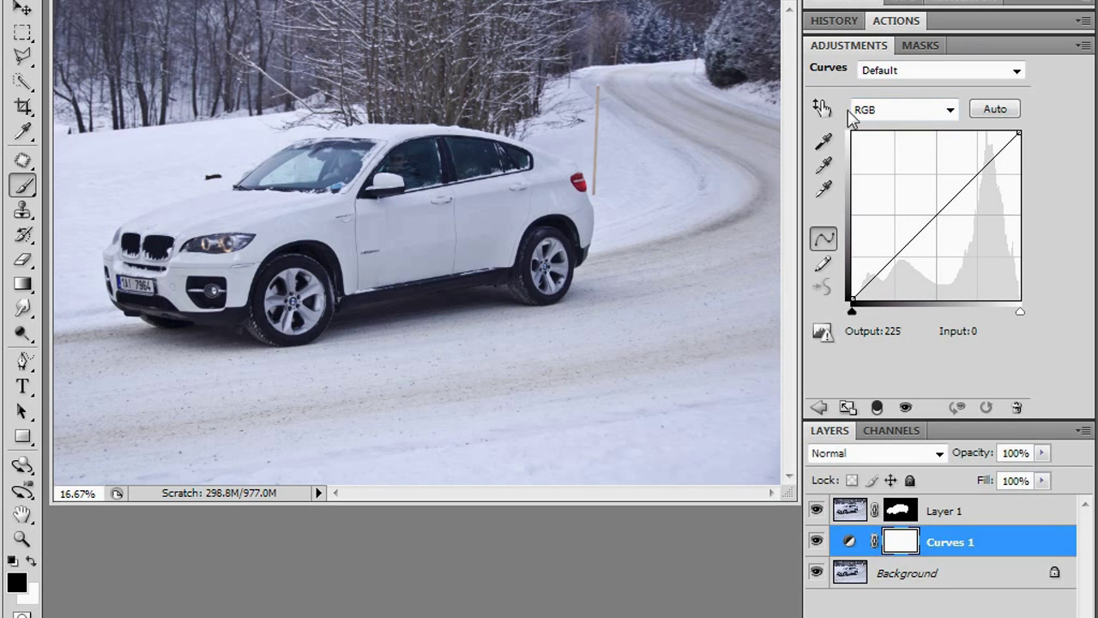
left_click_drag(938, 216, 940, 257)
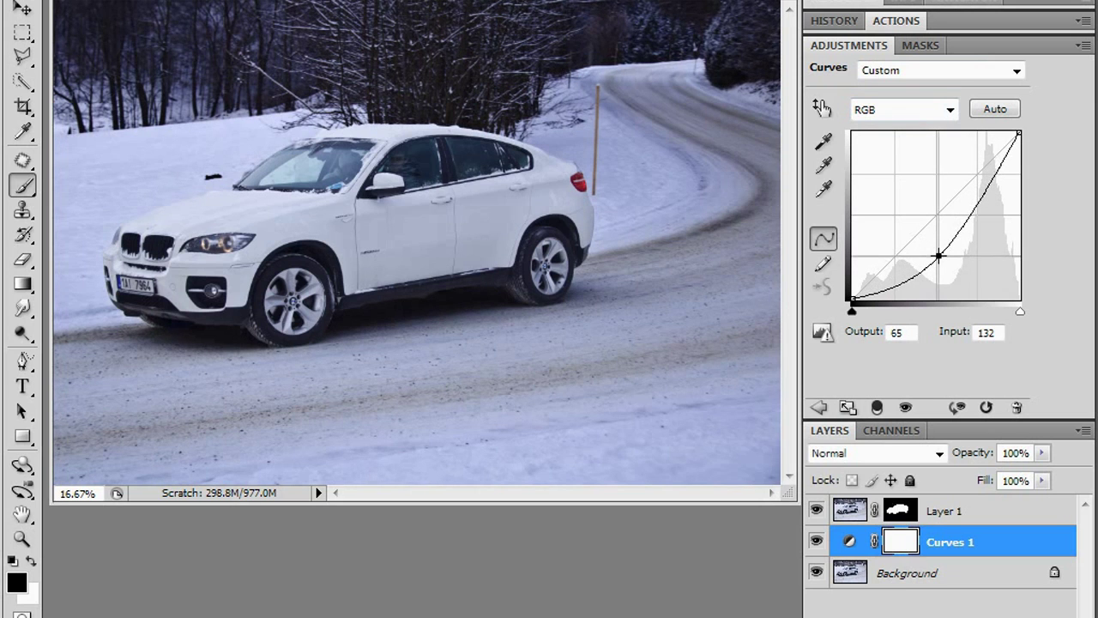
Duplicate the Background layer and apply Motion Blur to the copy at an angle of 17°
left_click(901, 582)
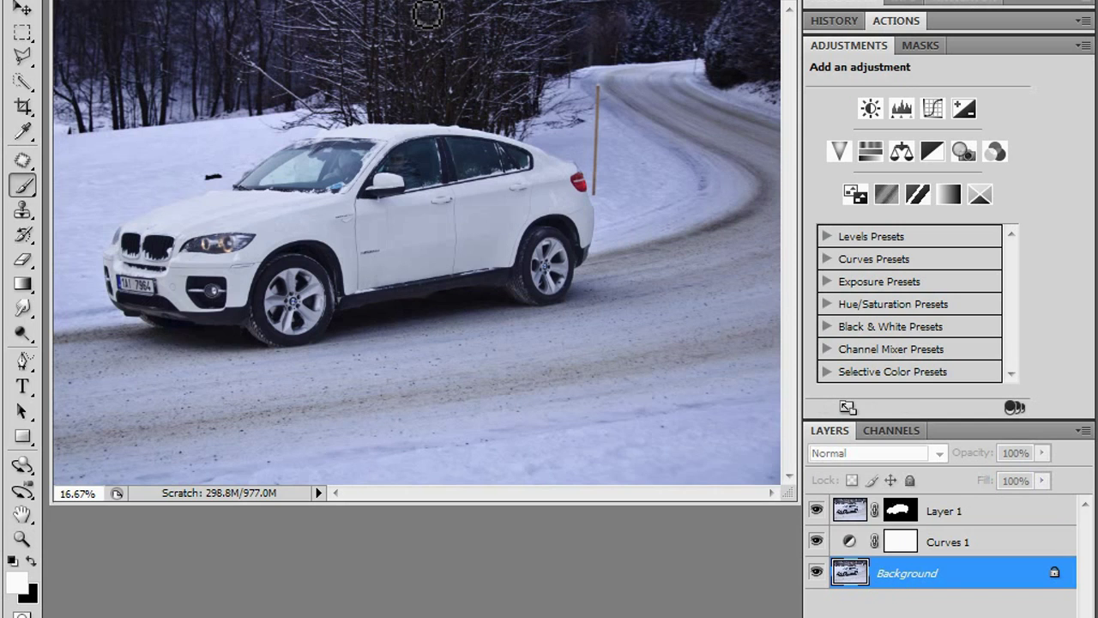
key("ctrl+j")
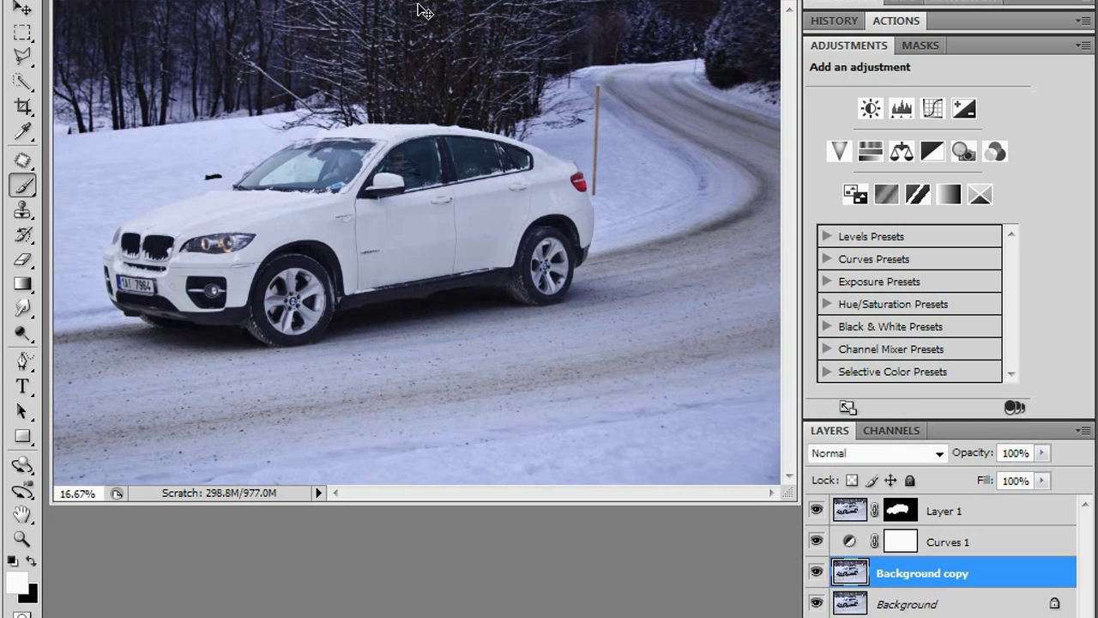
key("alt+t")
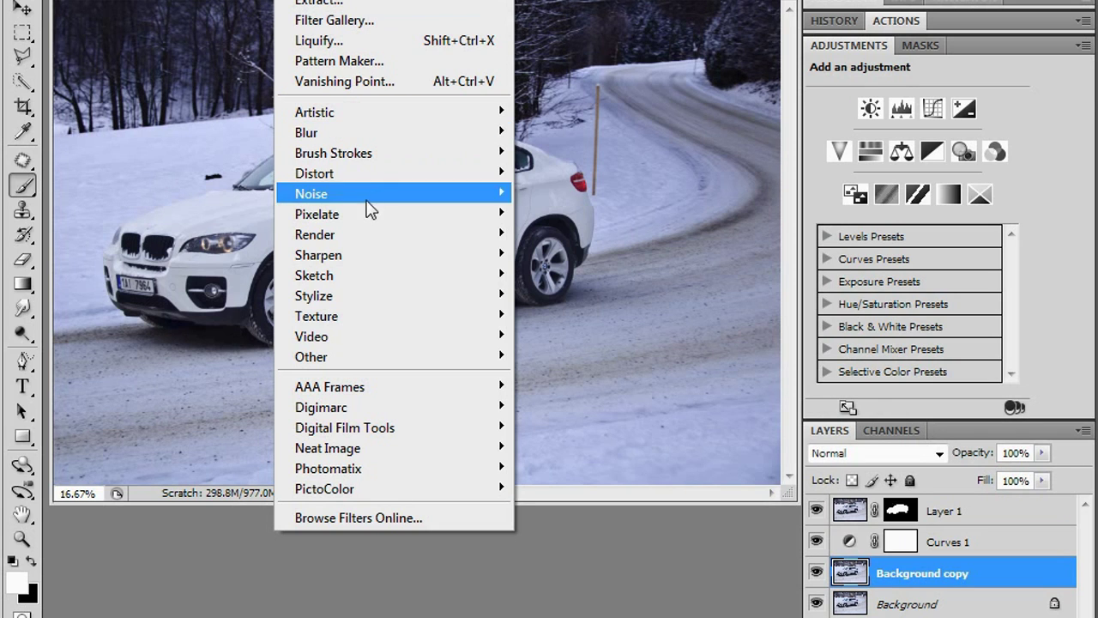
mouse_move(376, 133)
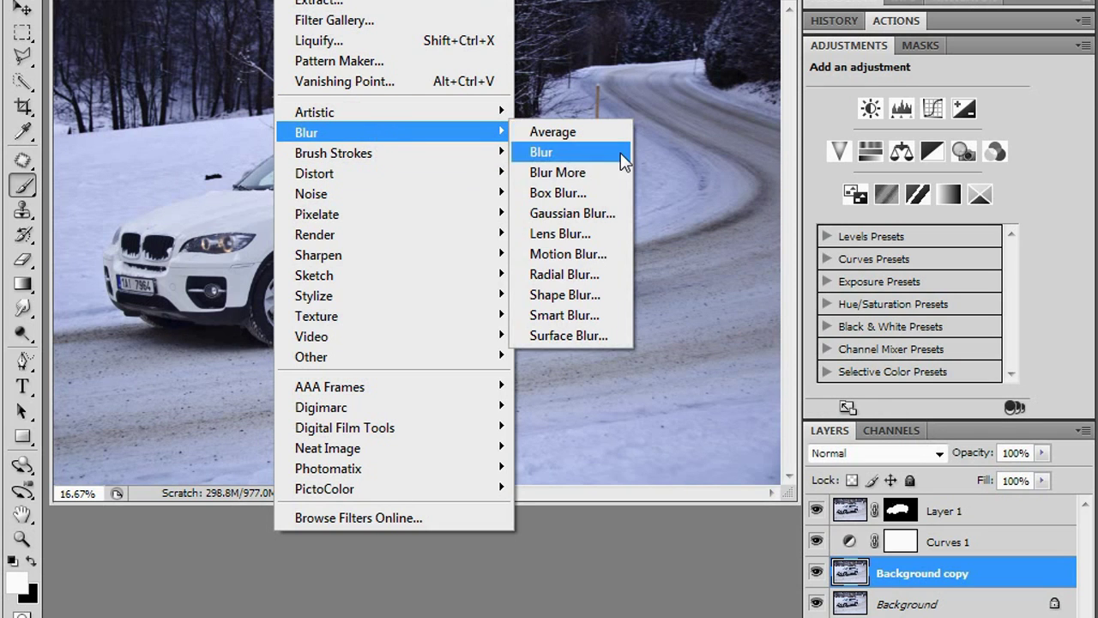
left_click(608, 249)
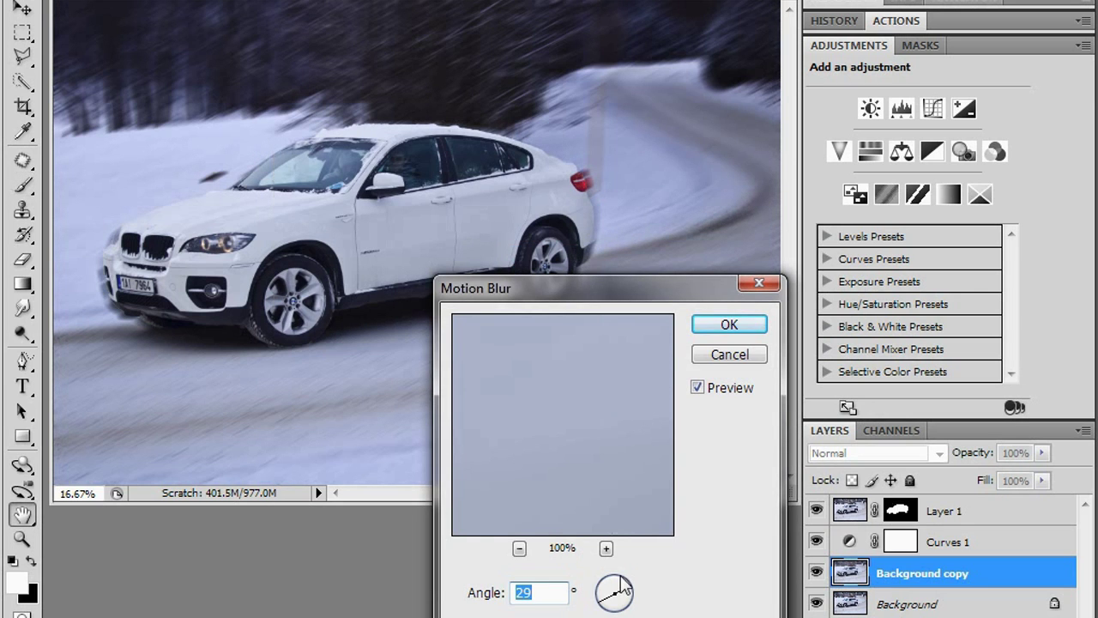
mouse_move(634, 590)
left_mouse_down()
mouse_move(639, 598)
mouse_move(636, 588)
left_mouse_up()
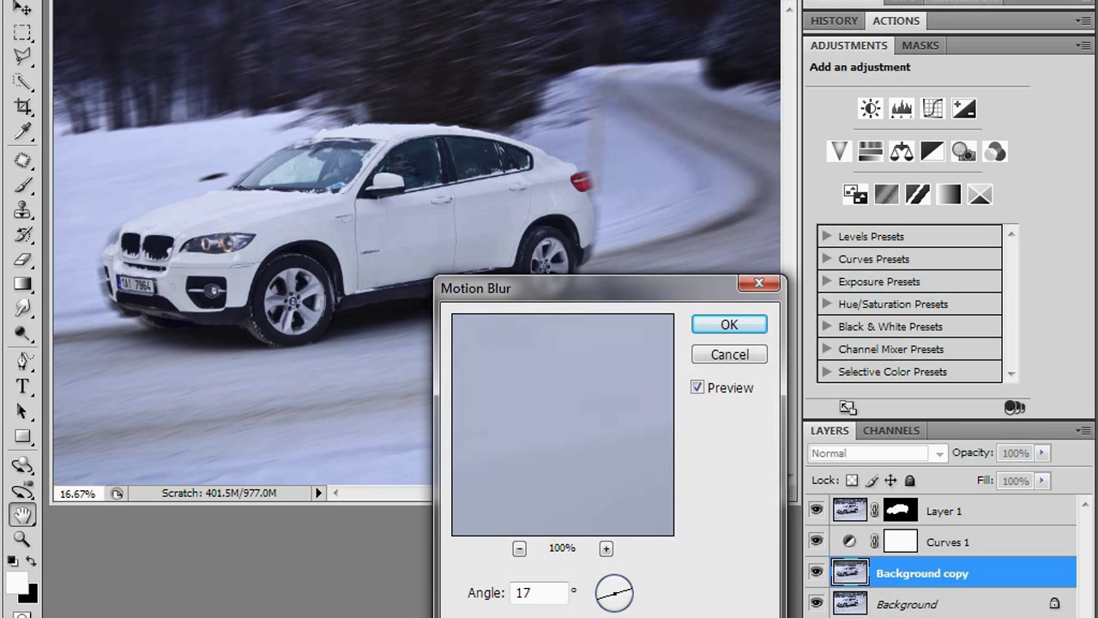
left_click(729, 325)
key("b")
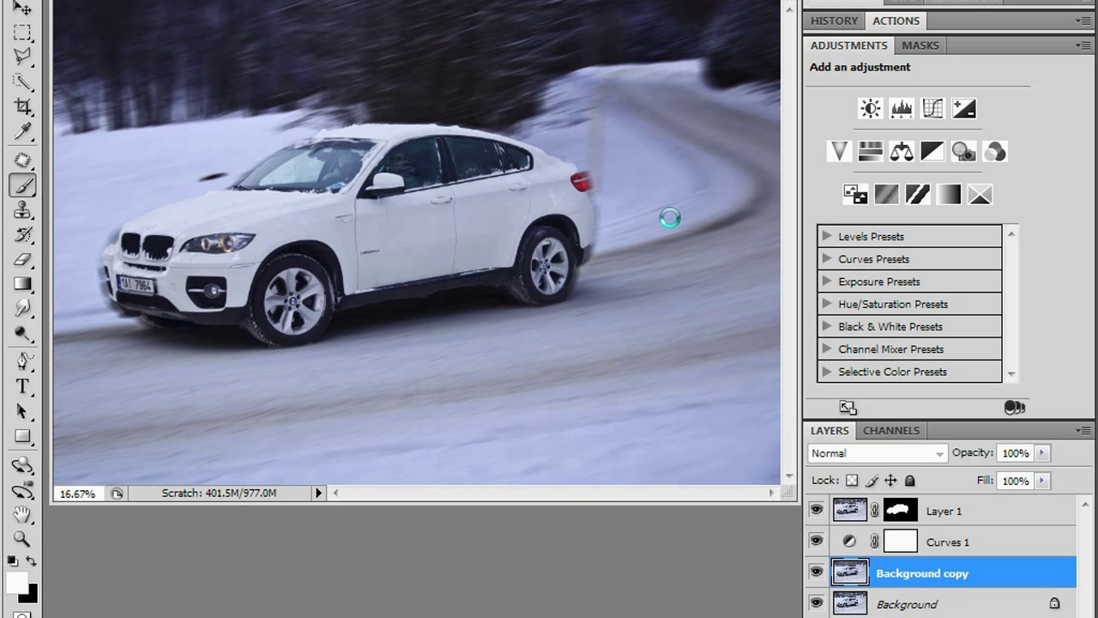
Examine the edges of the masked car against the blurred background, from the roof and bonnet to the tail light and rear wheel
key("ctrl+plus")
key("ctrl+plus")
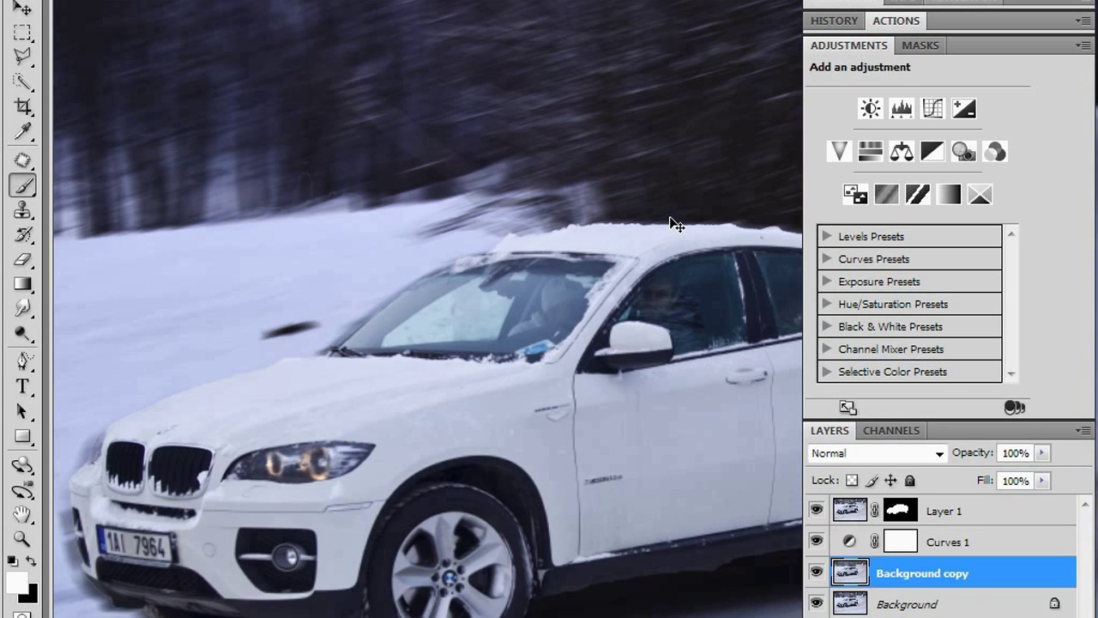
key("ctrl+plus")
key("ctrl+plus")
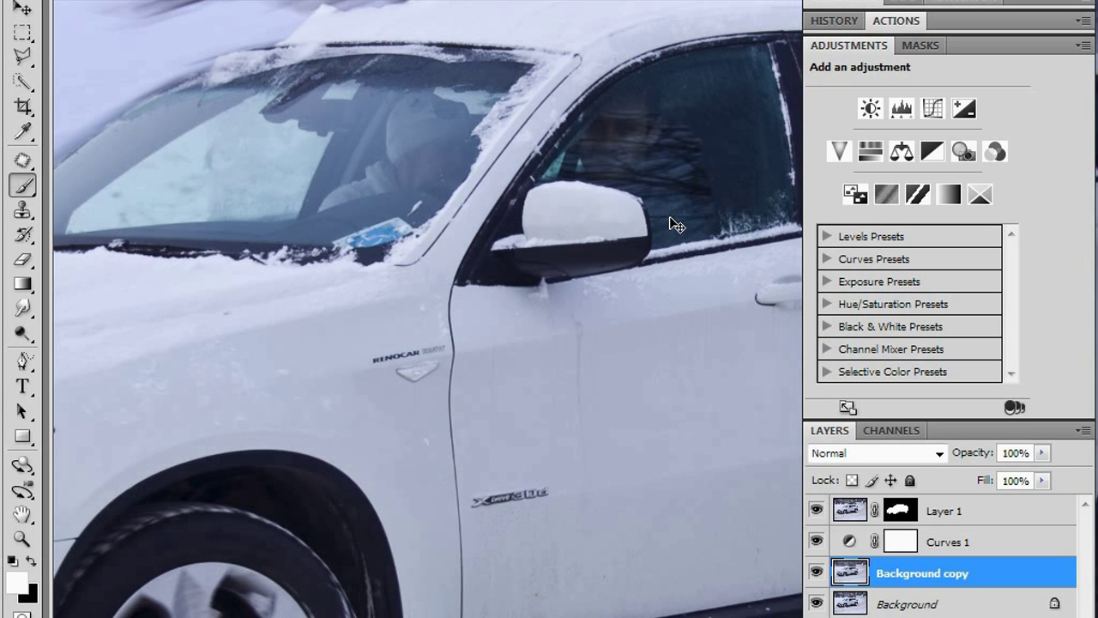
left_click_drag(677, 215, 483, 444)
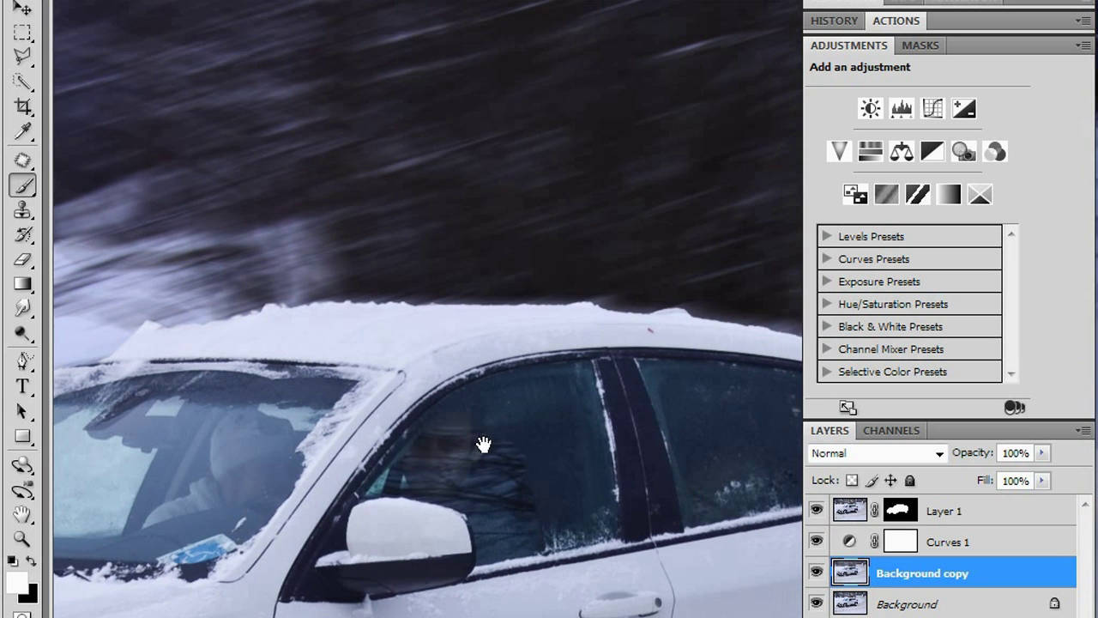
key("ctrl+plus")
scroll(485, 447, "up", 2)
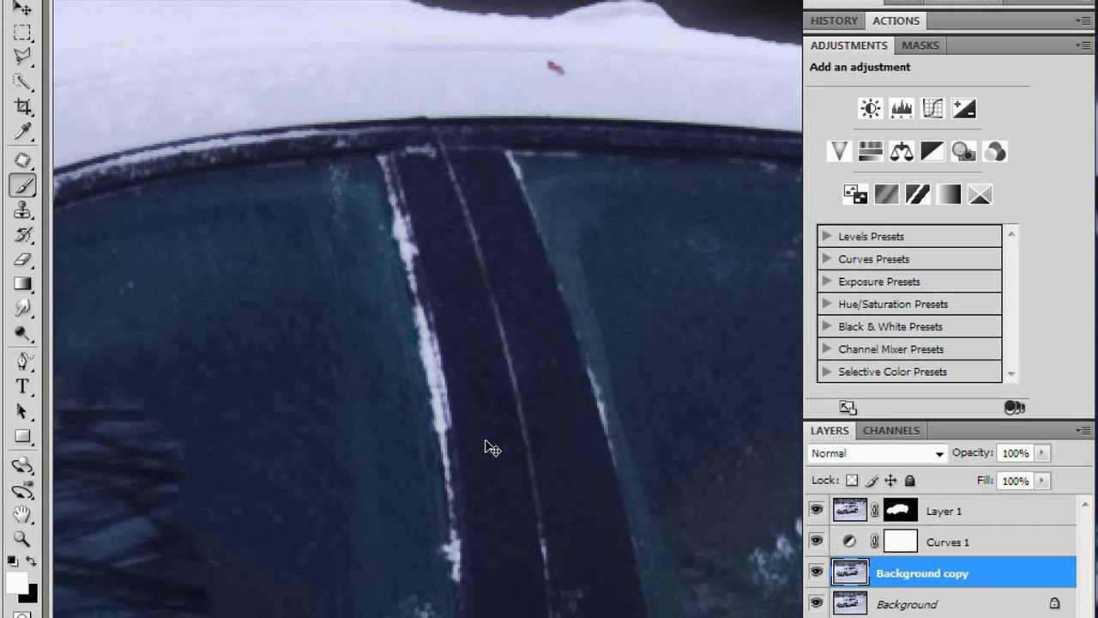
left_click_drag(556, 356, 592, 557)
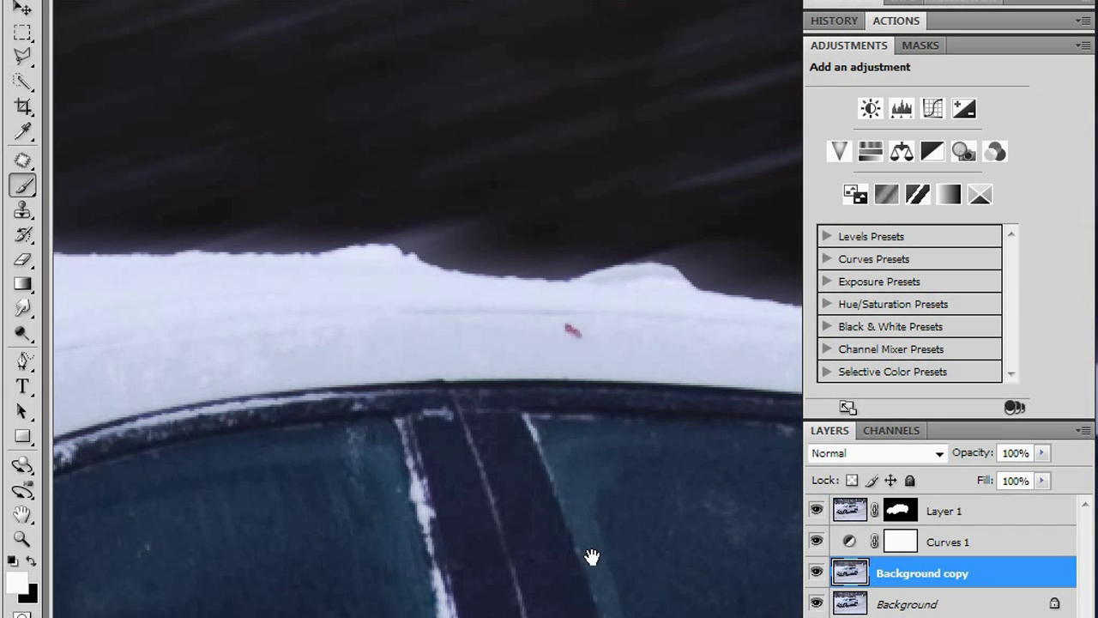
scroll(515, 485, "down", 2)
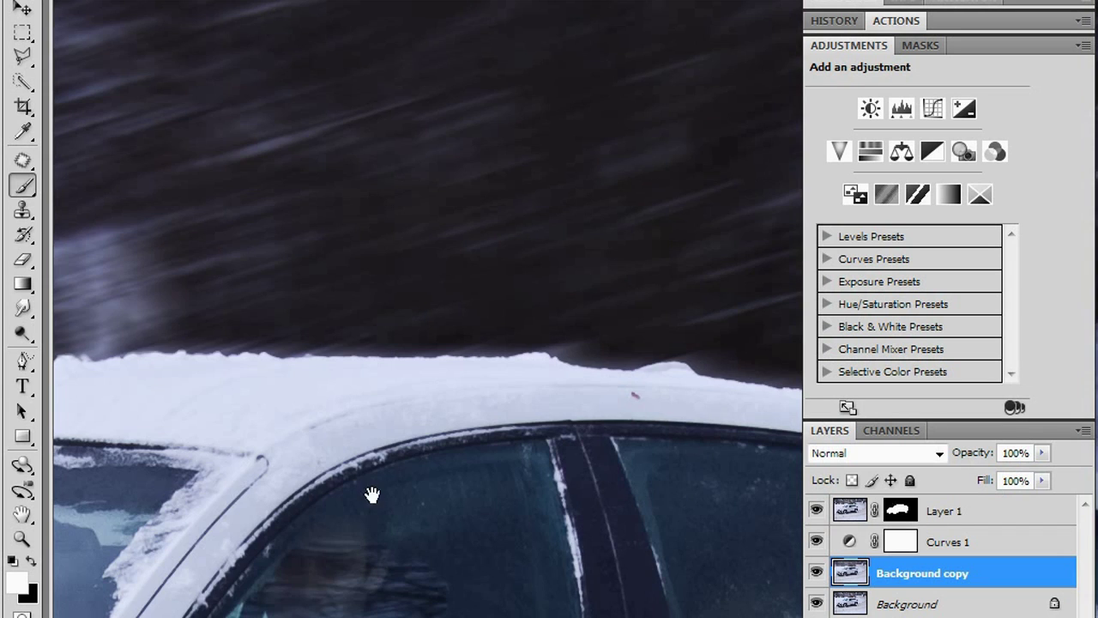
left_click_drag(312, 492, 663, 393)
left_click_drag(271, 539, 473, 395)
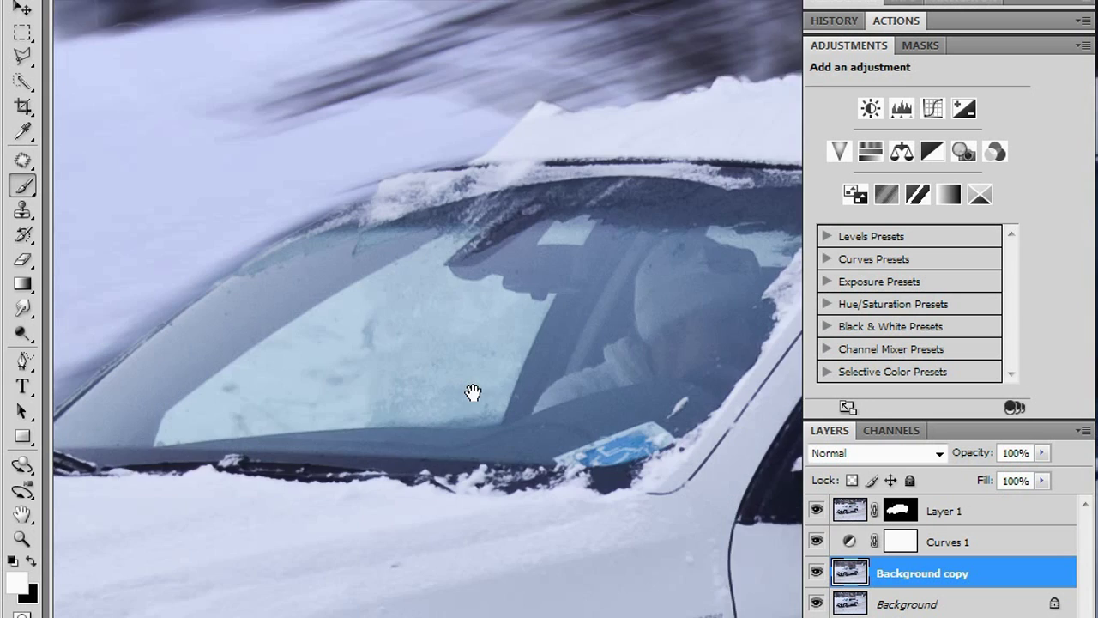
left_click_drag(283, 488, 355, 434)
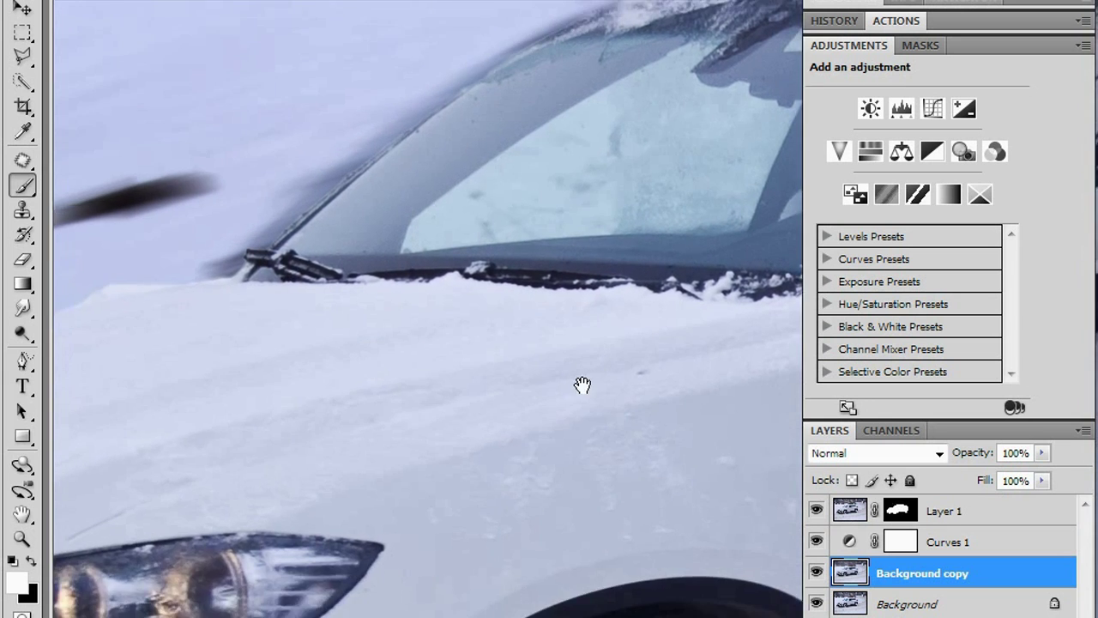
left_click_drag(581, 385, 252, 603)
left_click_drag(613, 375, 326, 446)
left_click_drag(596, 466, 426, 363)
left_click_drag(559, 410, 528, 435)
left_click_drag(585, 497, 496, 373)
left_click_drag(562, 464, 557, 429)
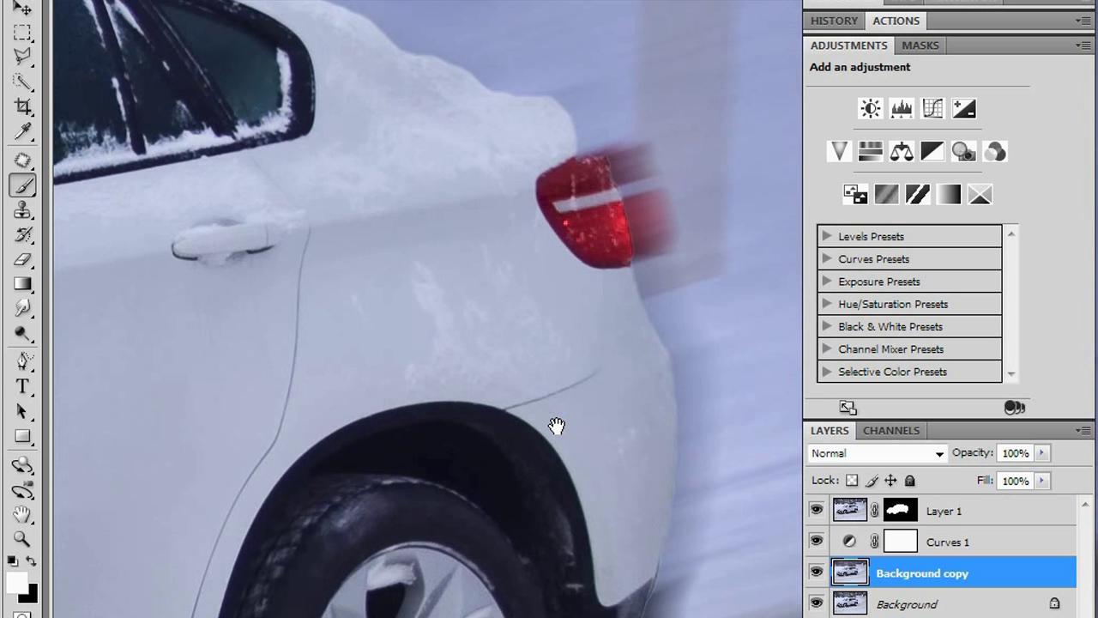
scroll(503, 503, "down", 5)
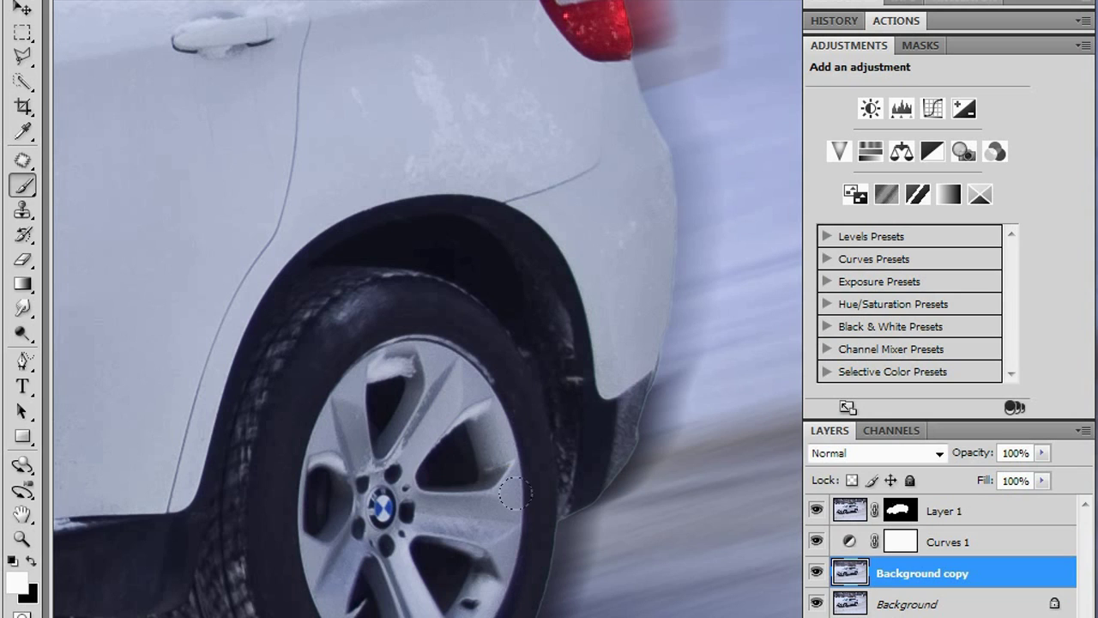
Select Layer 1's mask, open its edge refinement settings and reset them to the defaults
left_click(899, 512)
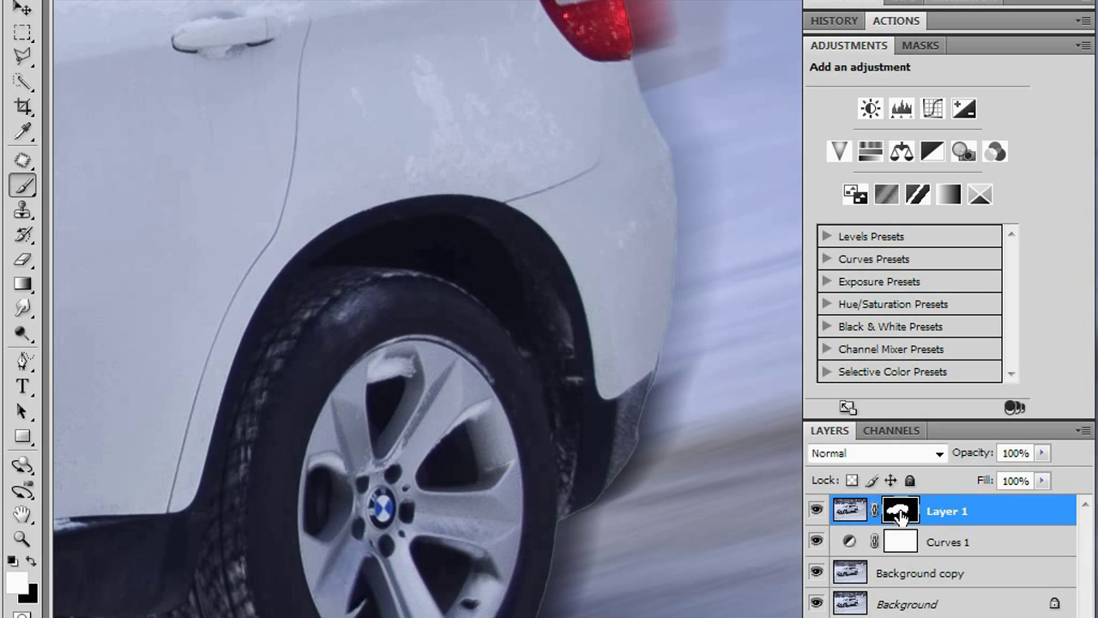
key("x")
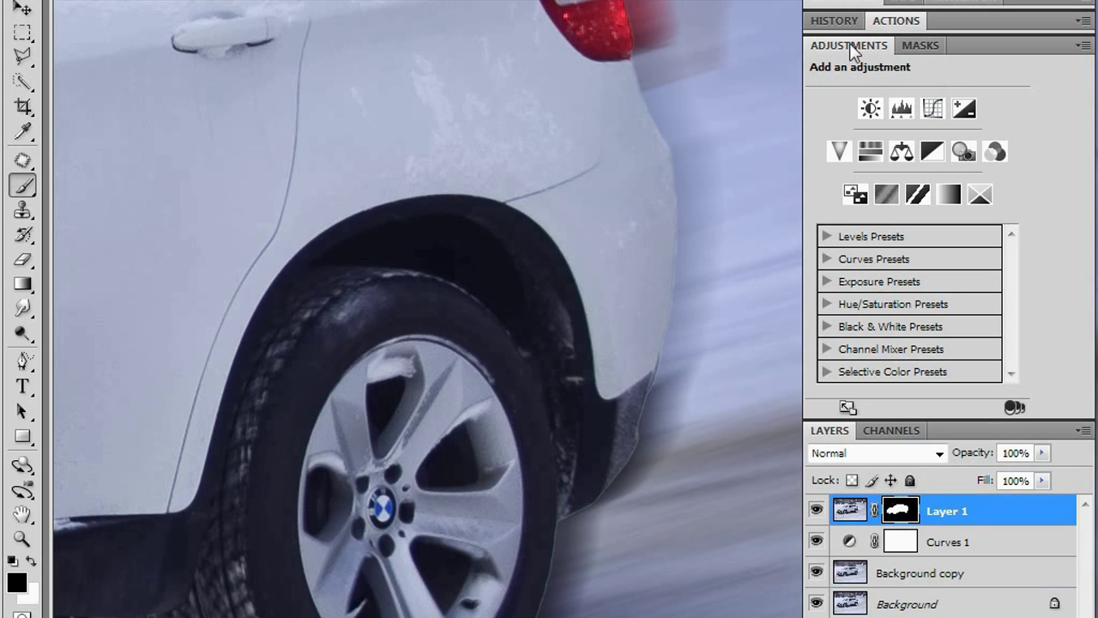
left_click(917, 46)
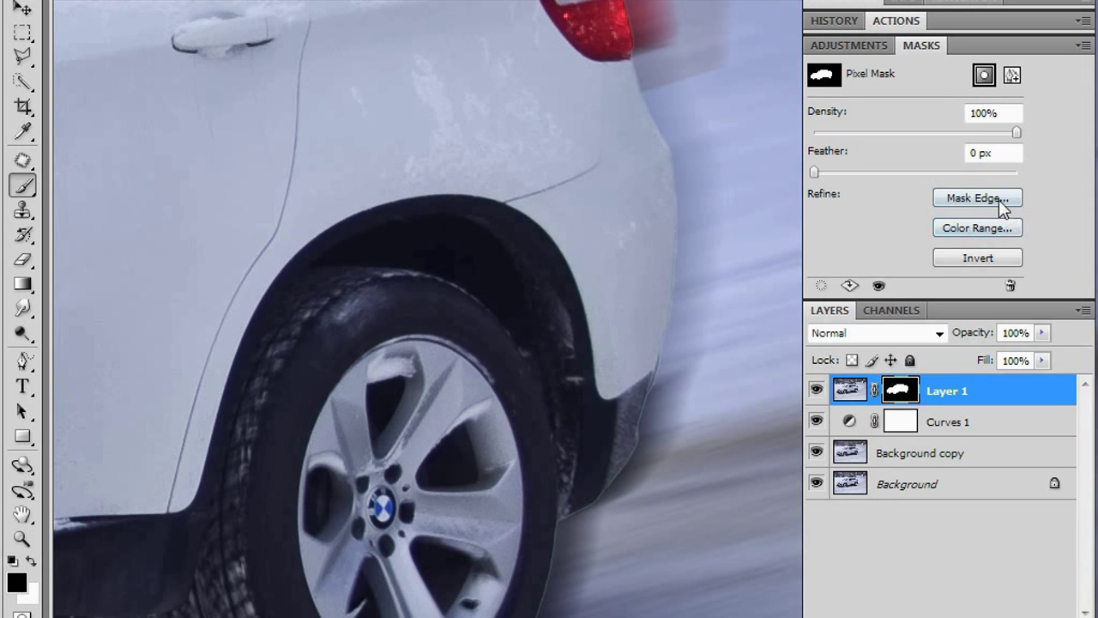
left_click(998, 199)
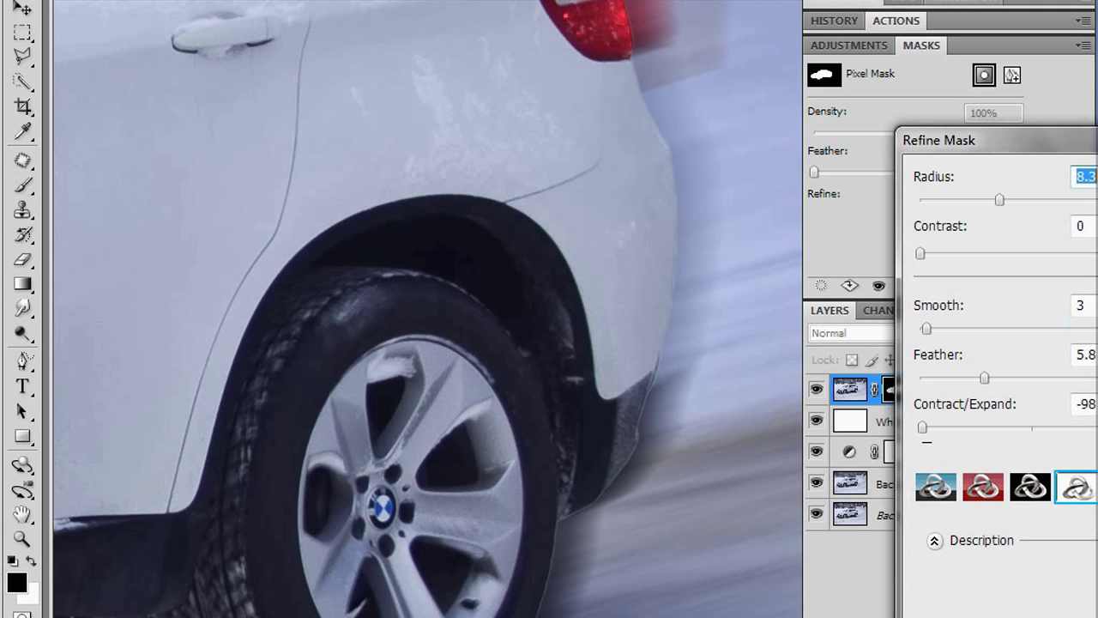
left_click(1097, 236)
left_click_drag(1097, 140, 988, 142)
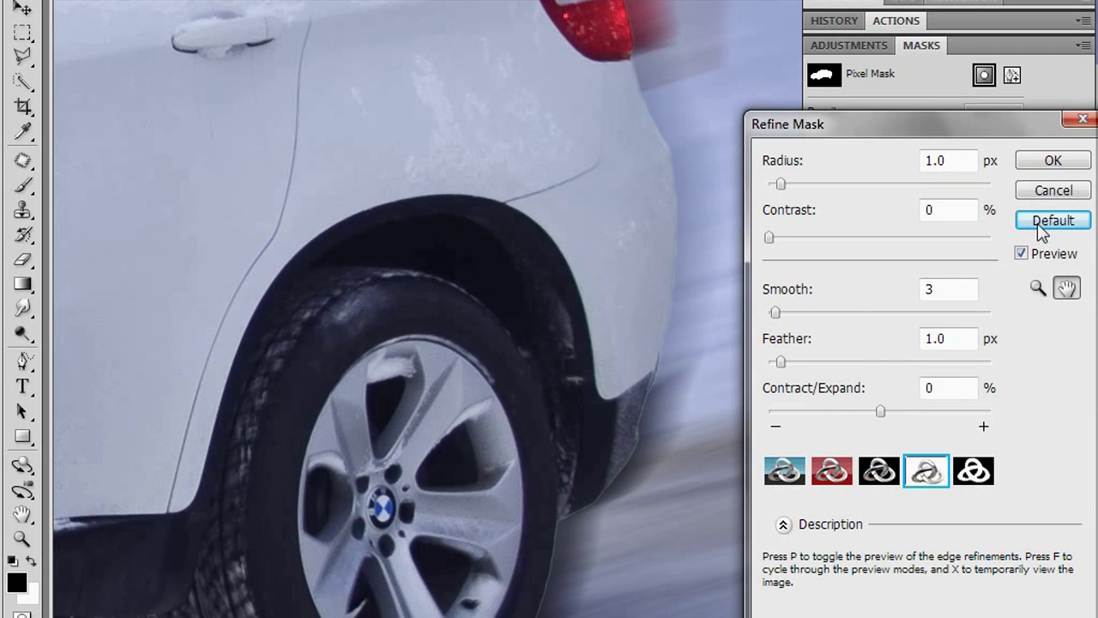
Preview the mask refinement in the standard view with the selection border hidden, and set Radius to 4.3 px
left_click(786, 473)
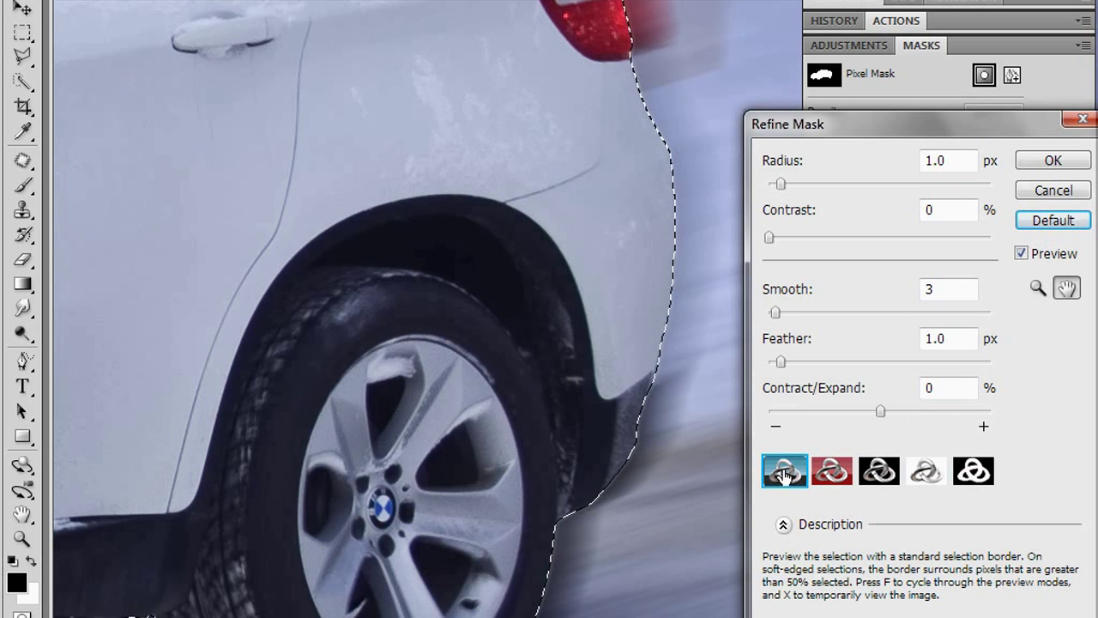
key("x")
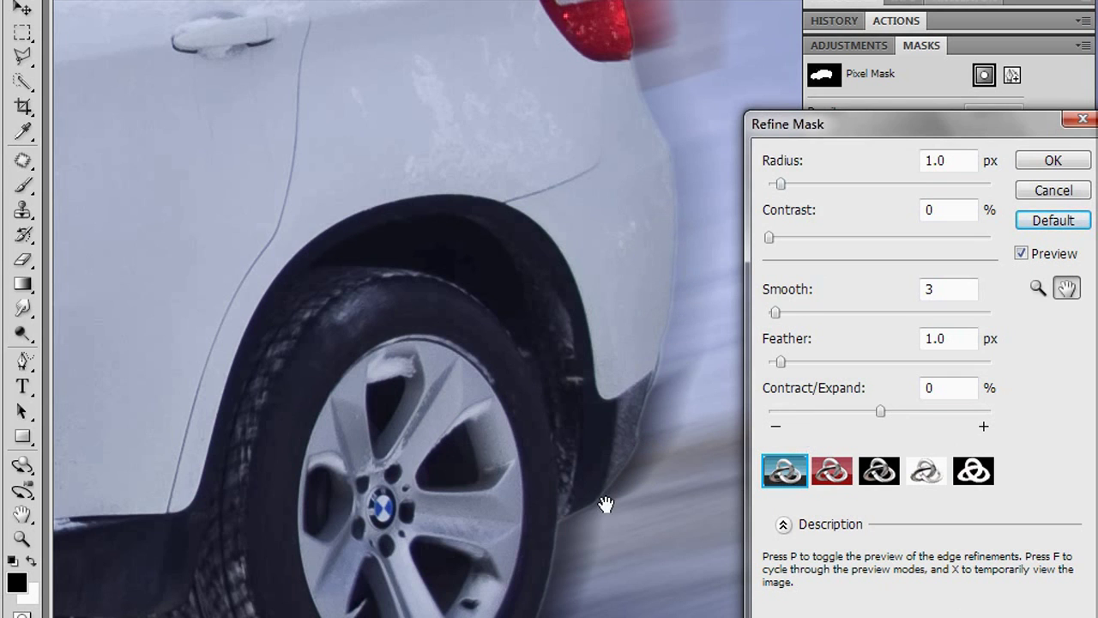
left_click_drag(780, 183, 823, 183)
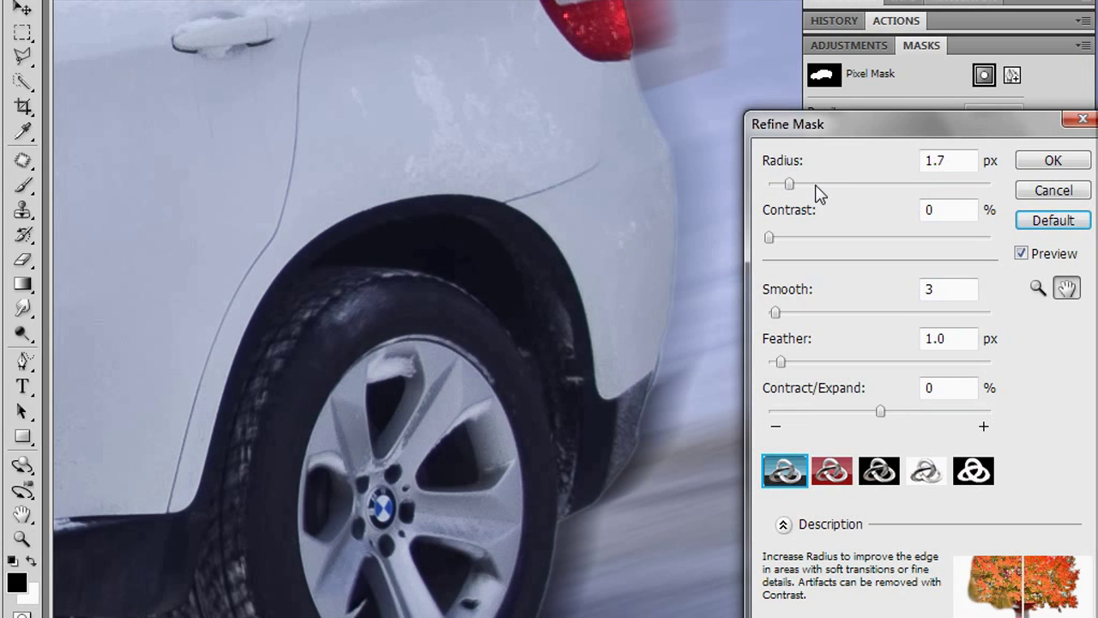
left_click(808, 185)
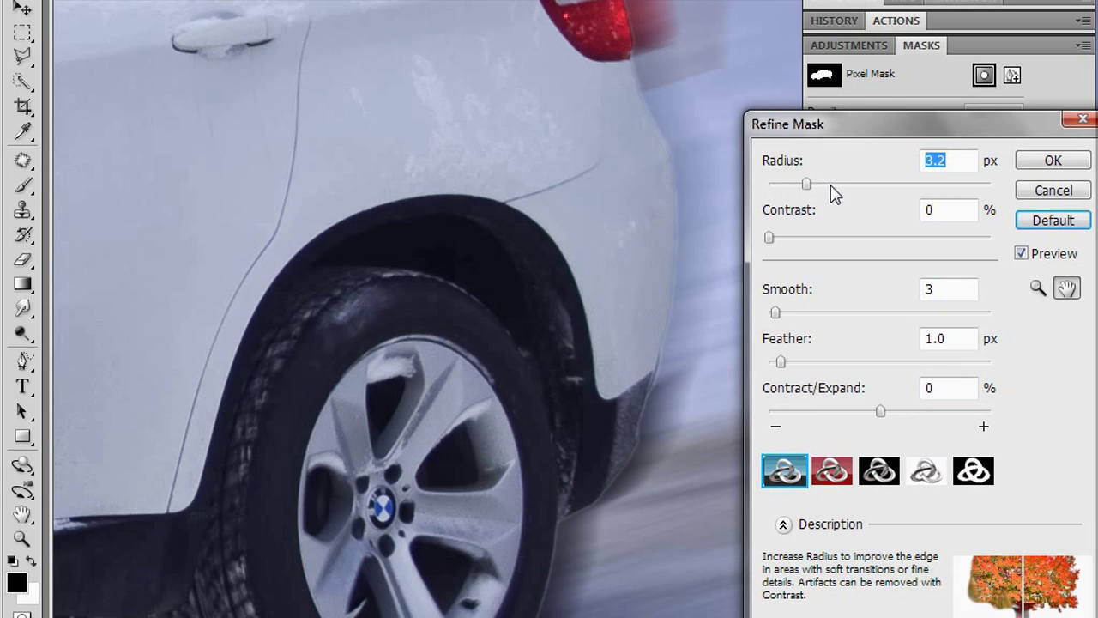
left_click(822, 187)
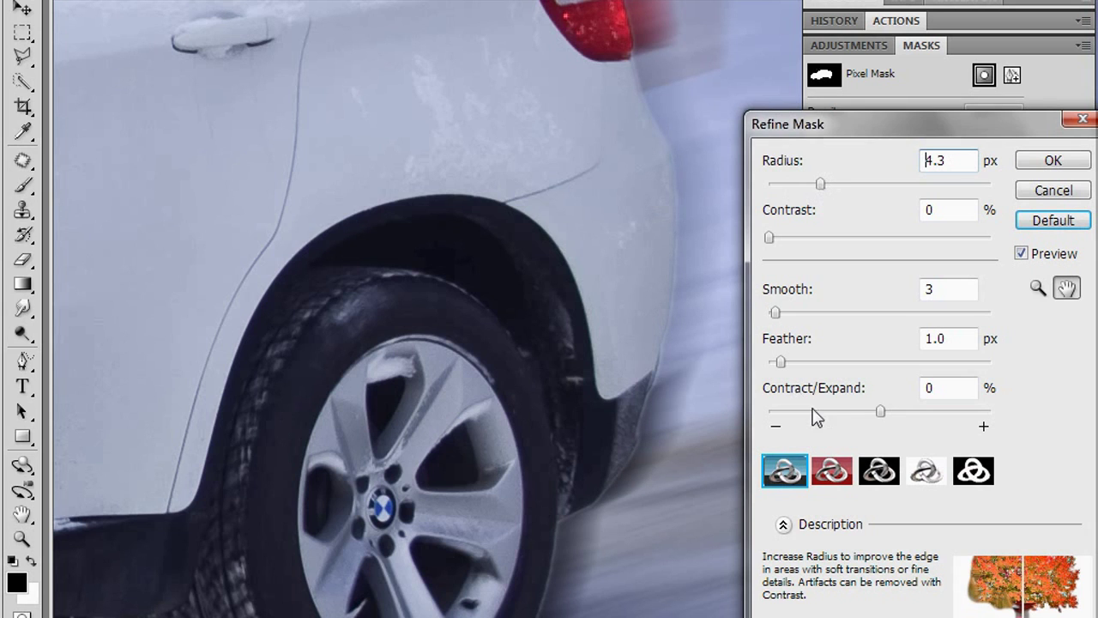
Set Contract/Expand to -67%, check the car's edges, and apply the refinement to the mask
mouse_move(879, 410)
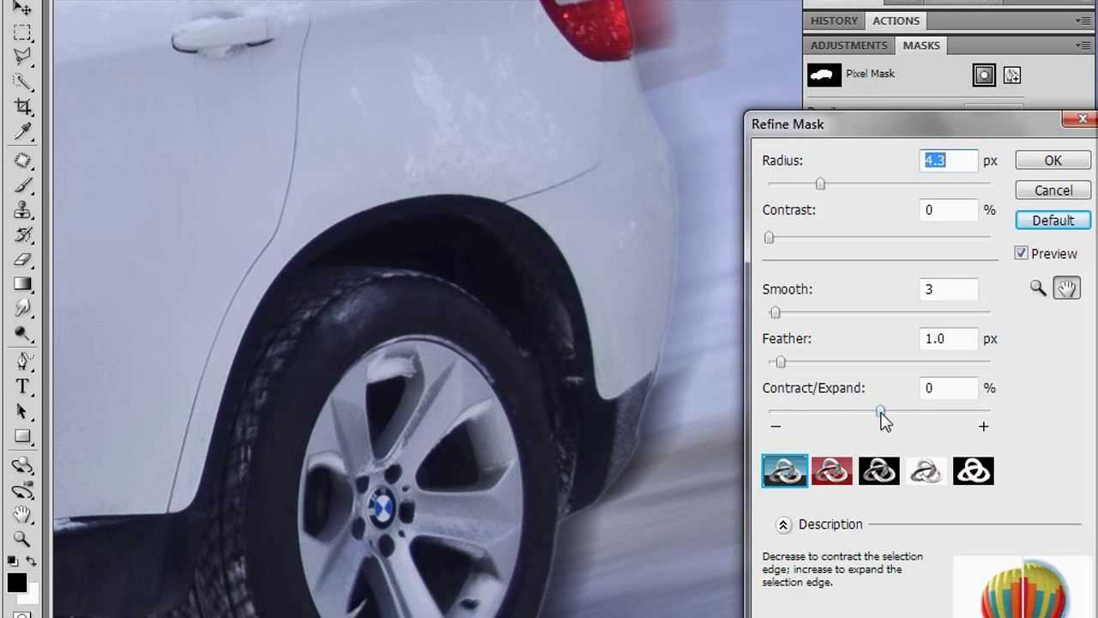
left_click_drag(883, 413, 890, 413)
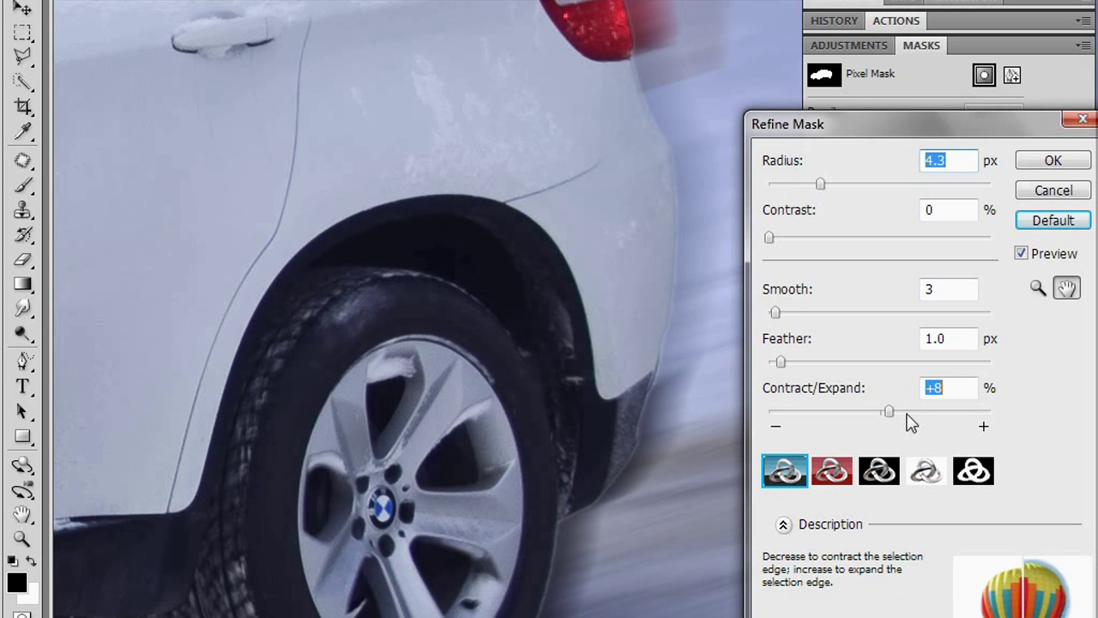
left_click(952, 413)
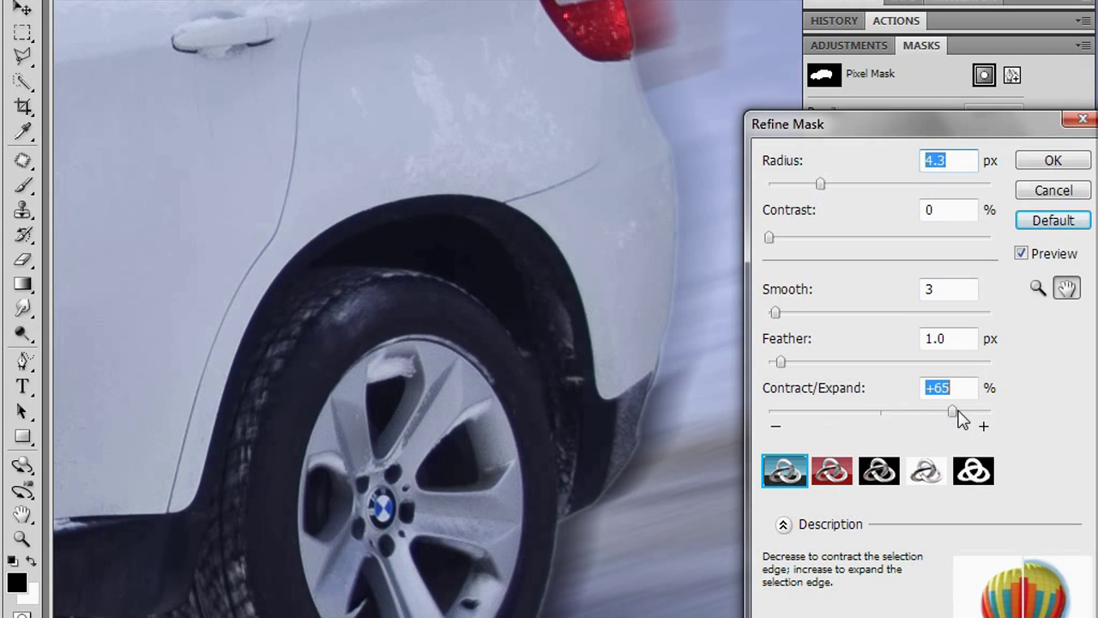
left_click(819, 415)
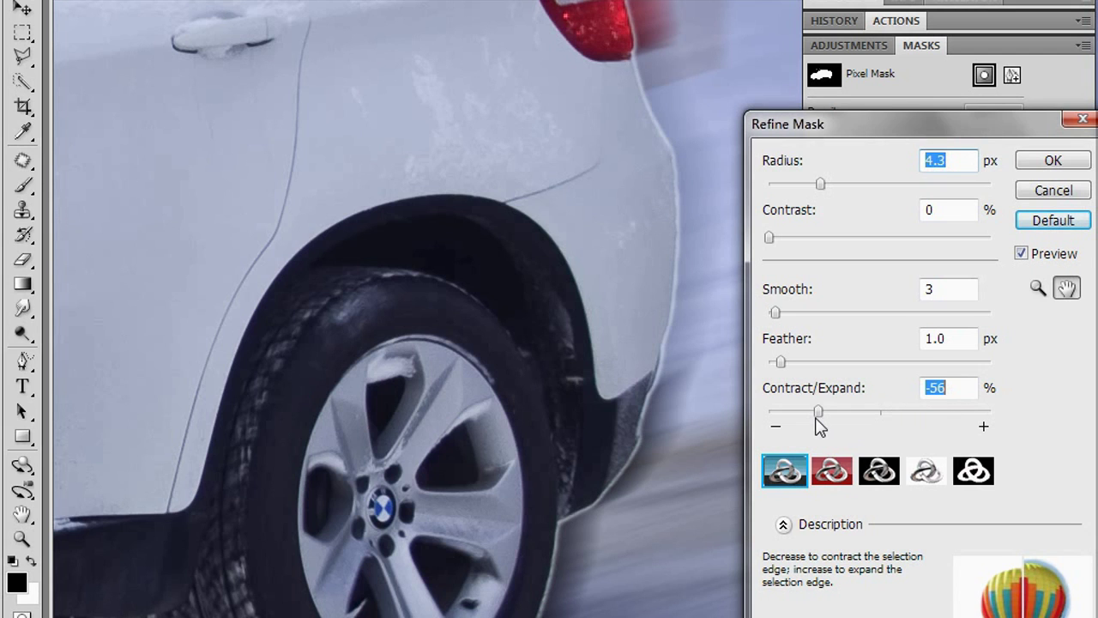
left_click(810, 415)
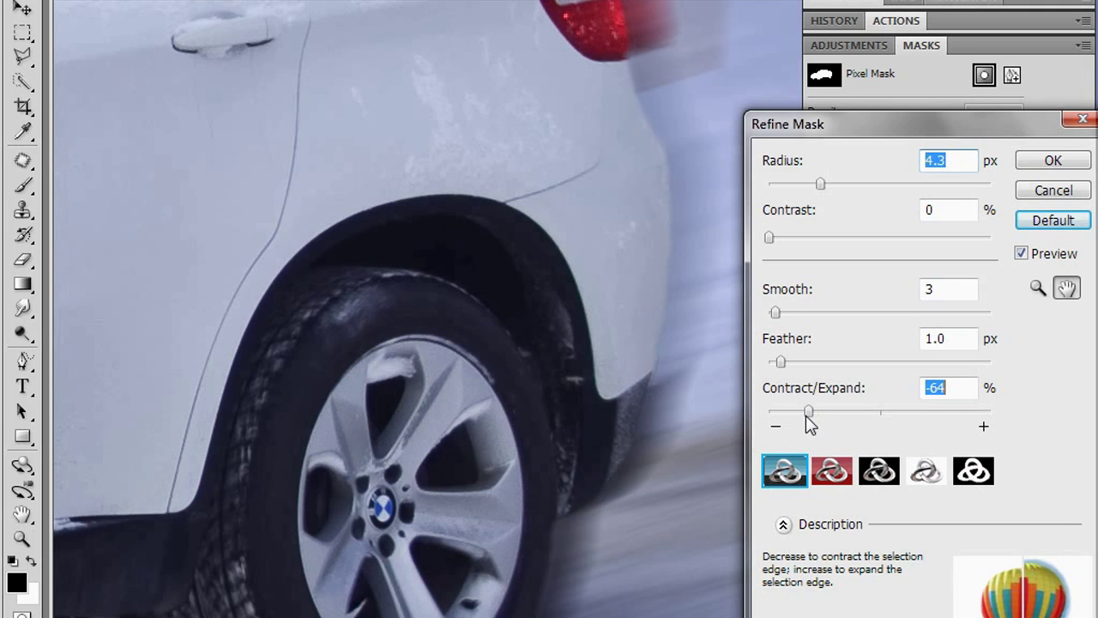
left_click(803, 416)
left_click(807, 415)
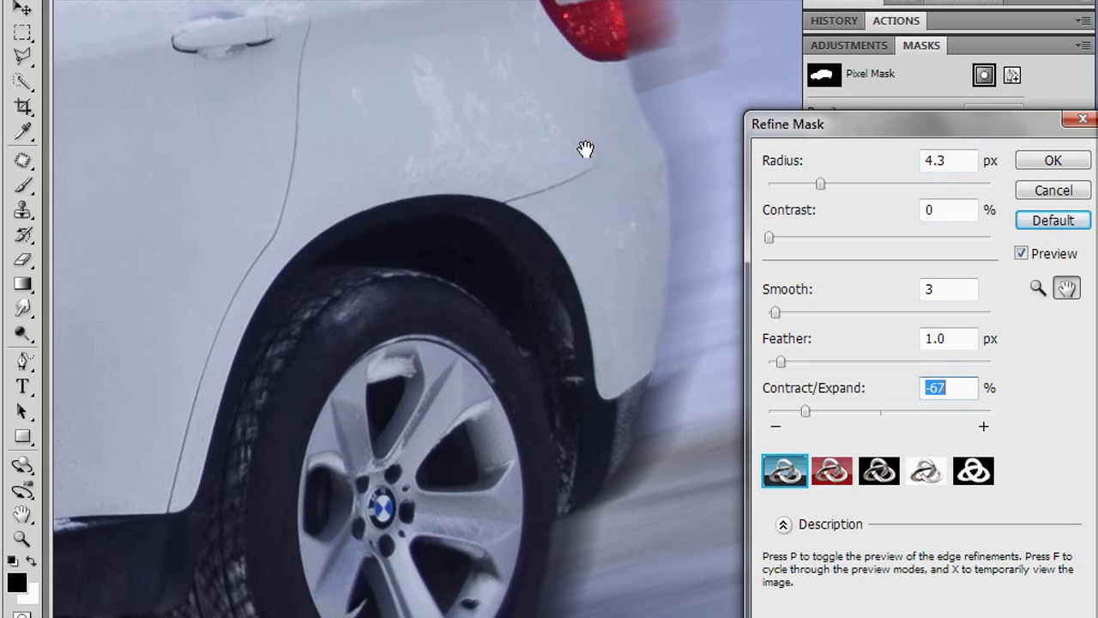
left_click_drag(587, 151, 632, 480)
left_click_drag(515, 112, 544, 441)
left_click_drag(327, 326, 626, 400)
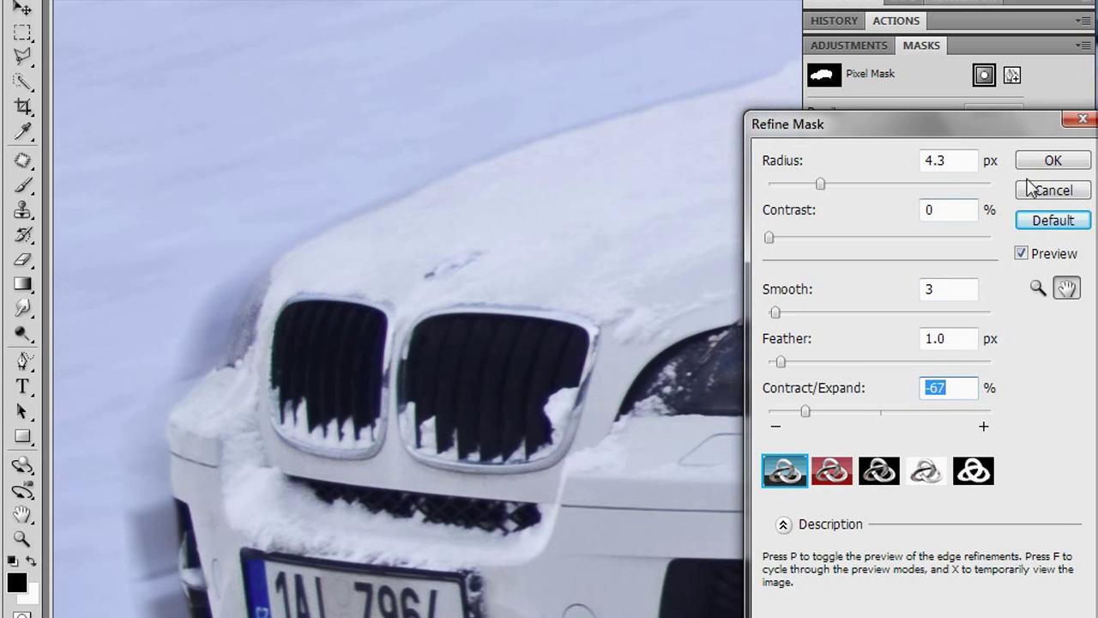
left_click(1052, 163)
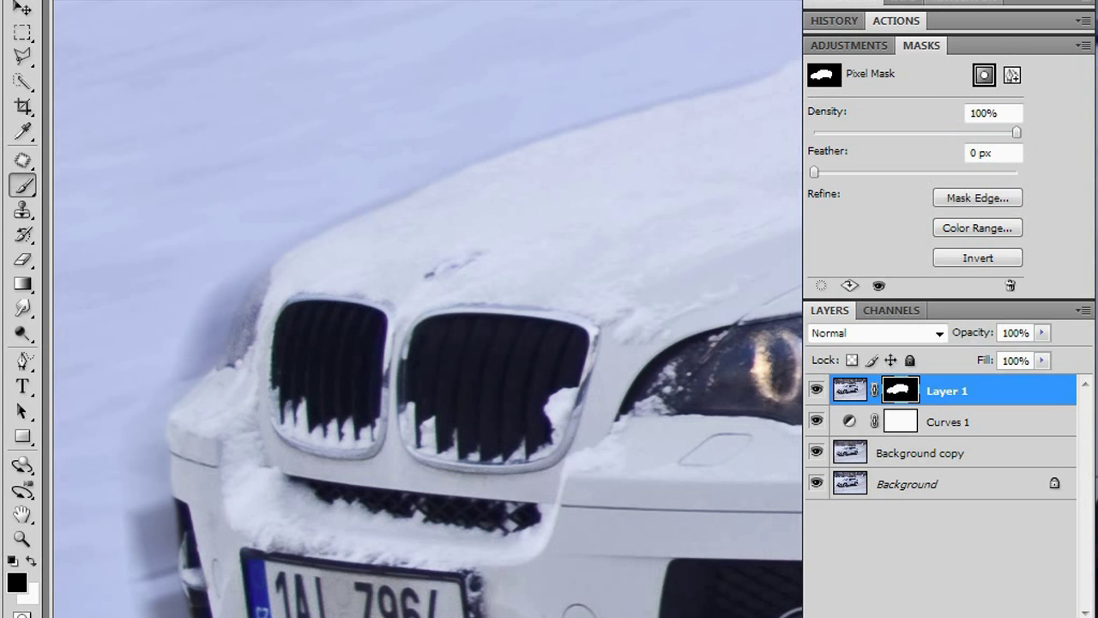
Merge the Curves 1 adjustment layer down into the Background copy layer
mouse_move(732, 385)
left_mouse_down()
mouse_move(559, 346)
mouse_move(296, 421)
mouse_move(74, 417)
left_mouse_up()
left_click_drag(203, 402, 206, 368)
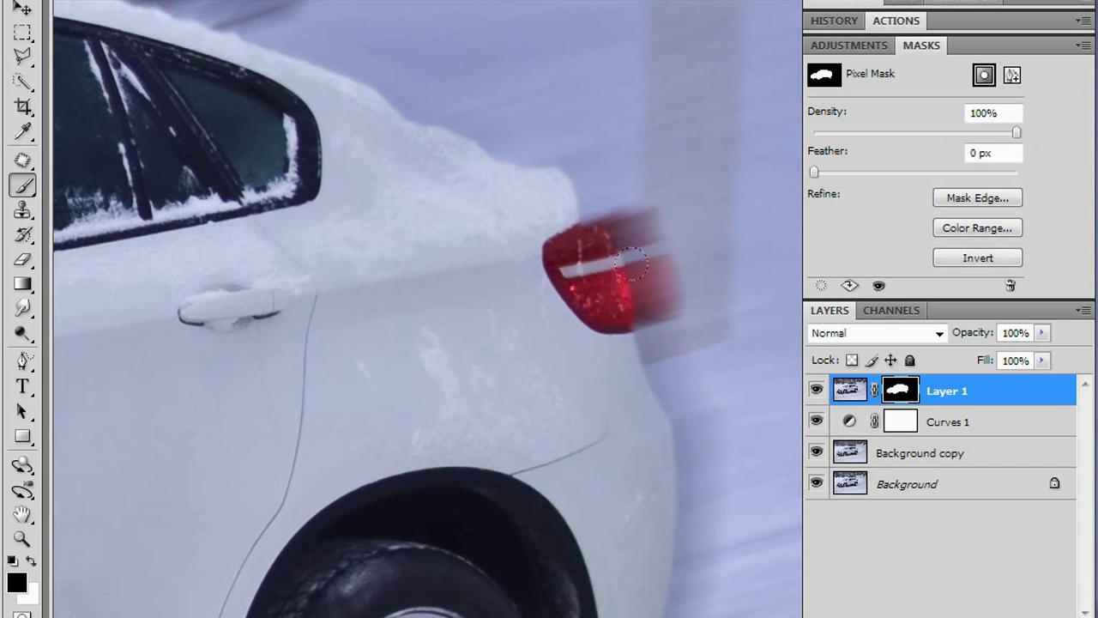
left_click_drag(191, 543, 400, 466)
left_click_drag(292, 422, 334, 339)
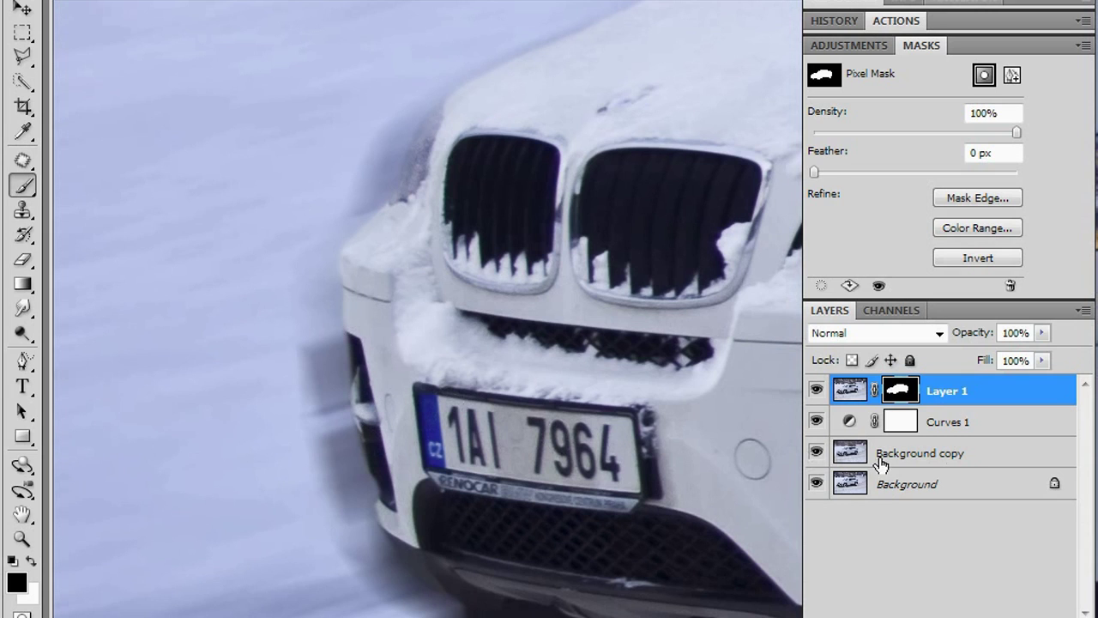
left_click(950, 457)
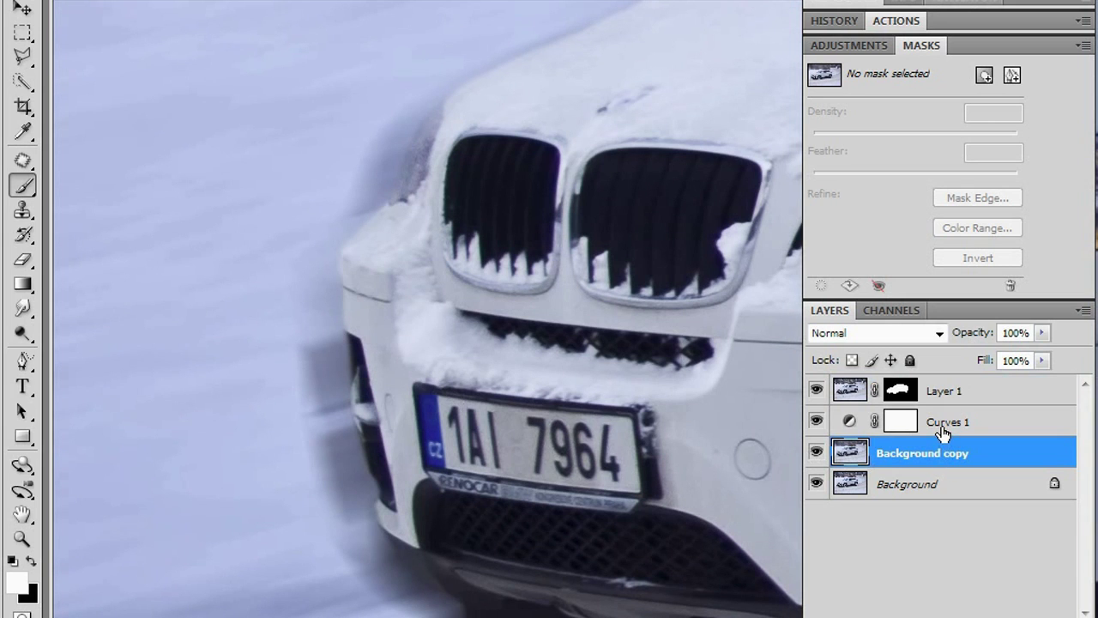
left_click(944, 427)
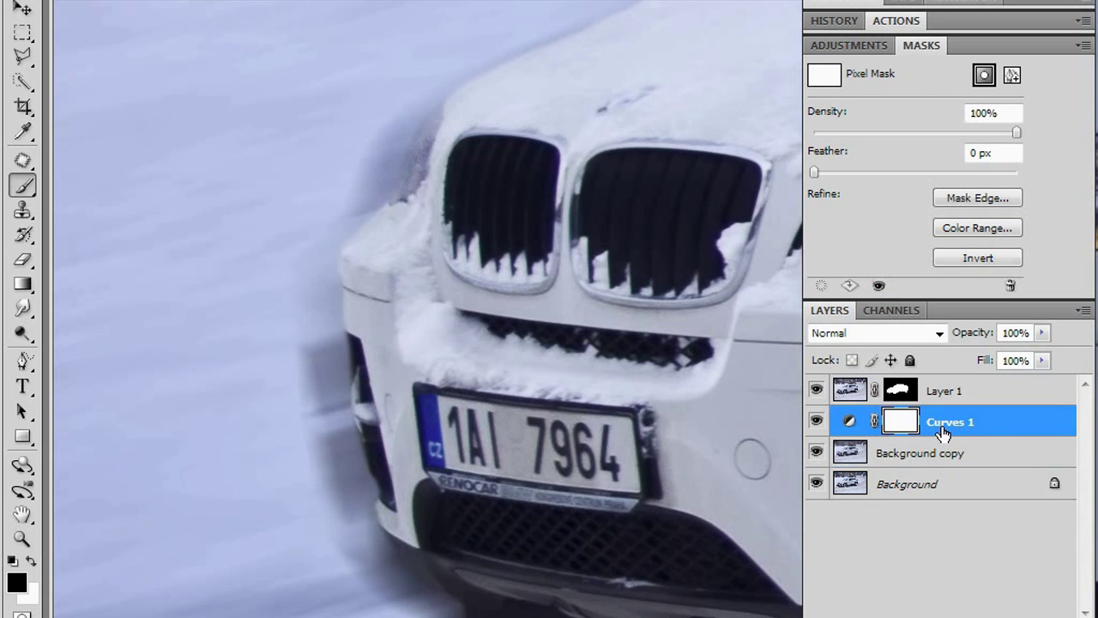
right_click(944, 432)
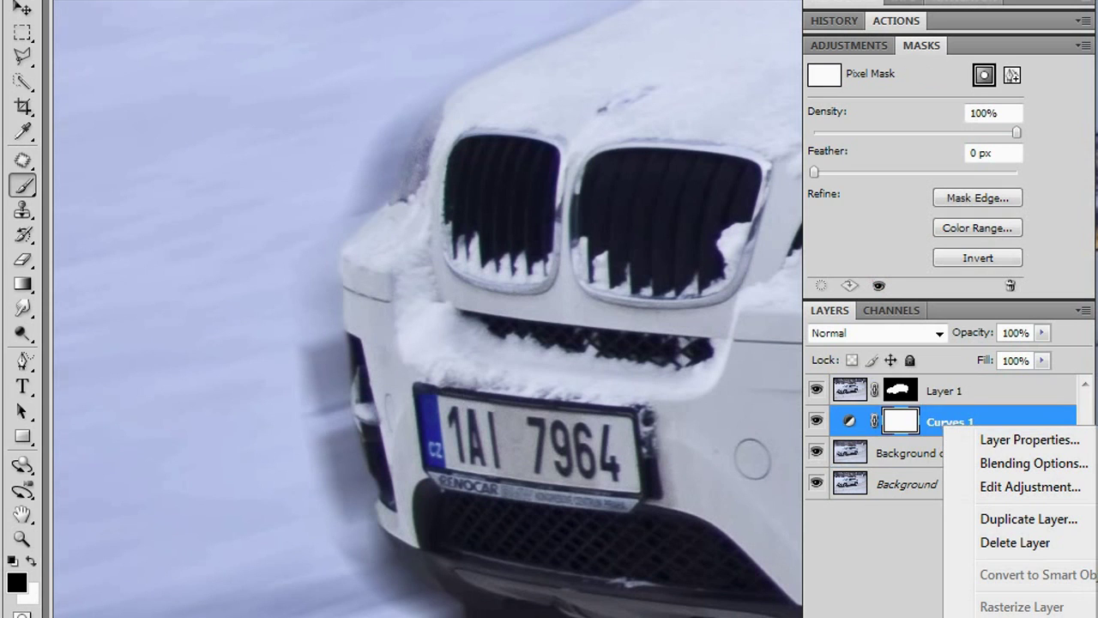
left_click(1015, 542)
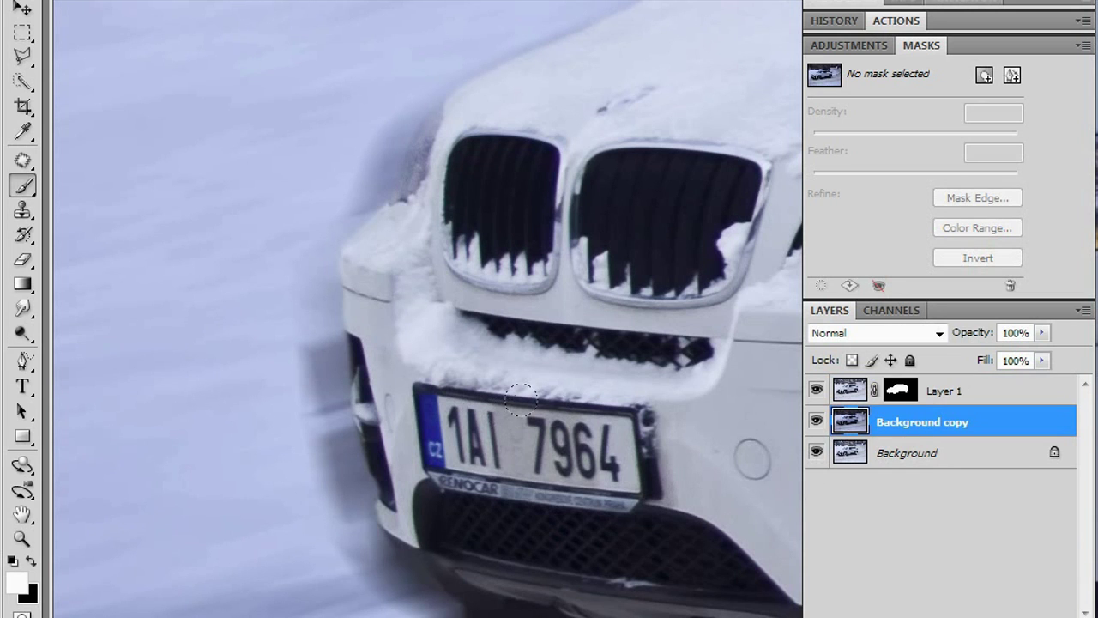
Lasso a freehand area of clean blurred snow ahead of the car on Background copy and copy it to a new layer
left_click(22, 56)
left_click(68, 56)
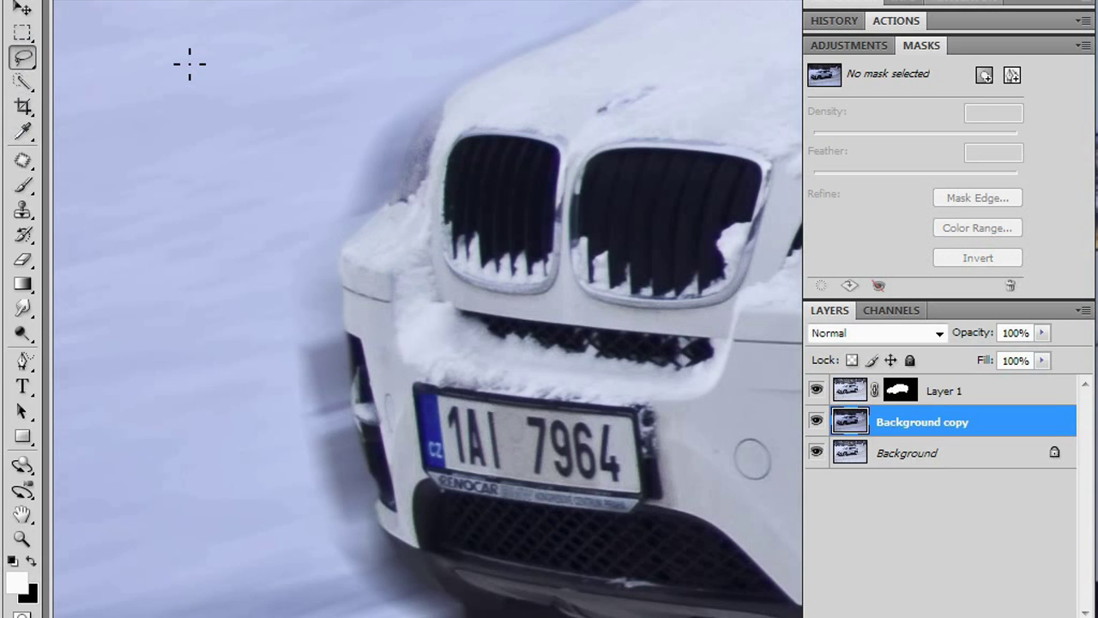
left_click_drag(101, 55, 127, 617)
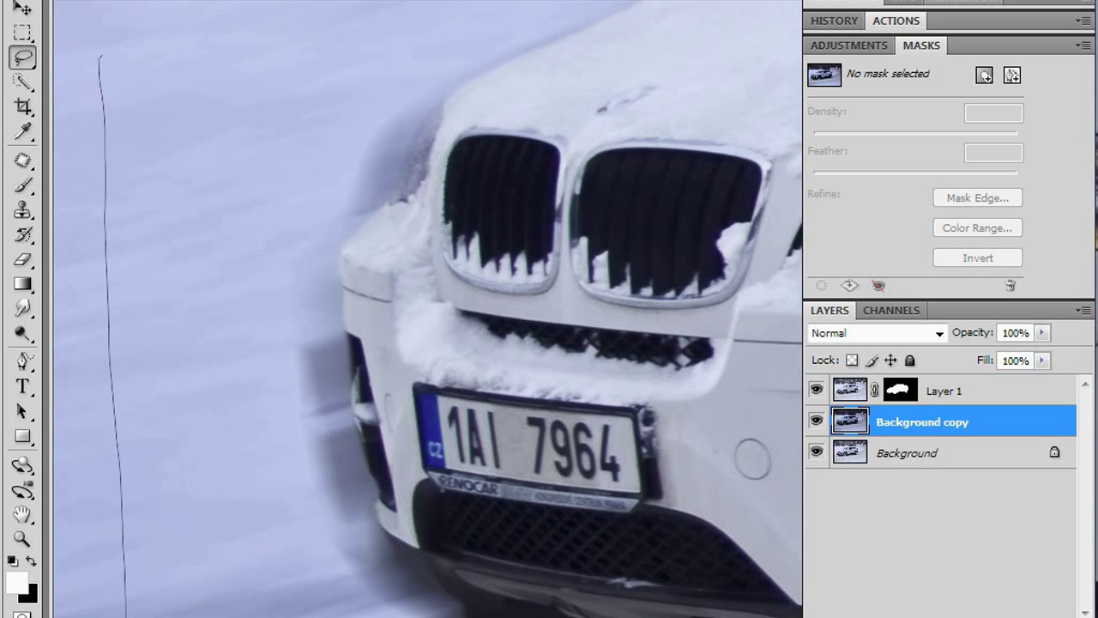
mouse_move(266, 436)
left_mouse_down()
mouse_move(270, 248)
mouse_move(348, 150)
mouse_move(376, 59)
mouse_move(363, 45)
mouse_move(101, 47)
left_mouse_up()
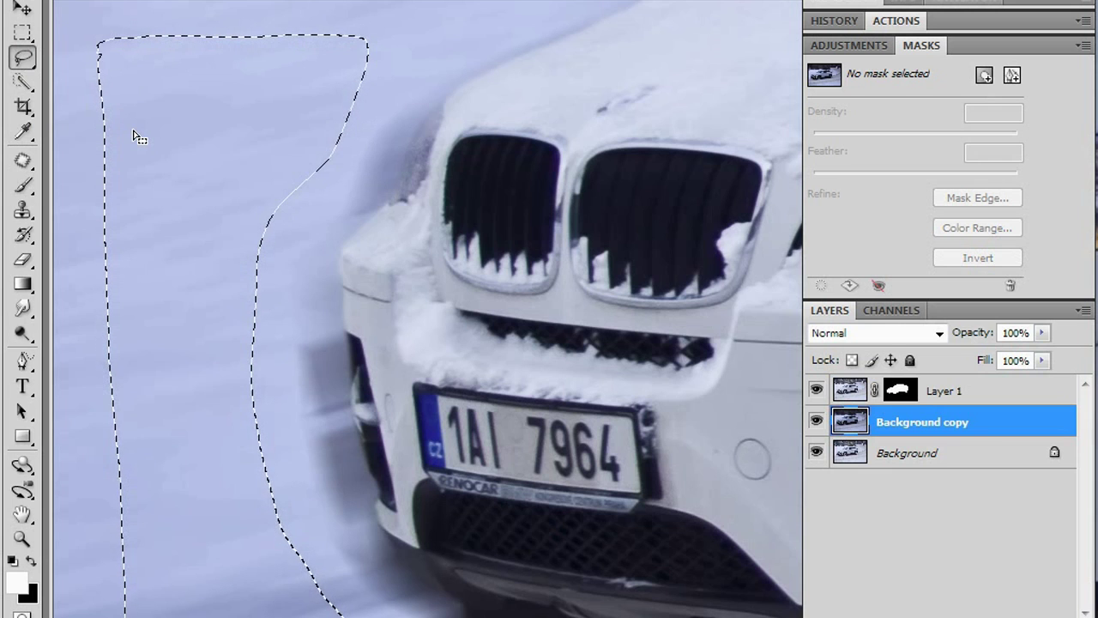
key("ctrl+j")
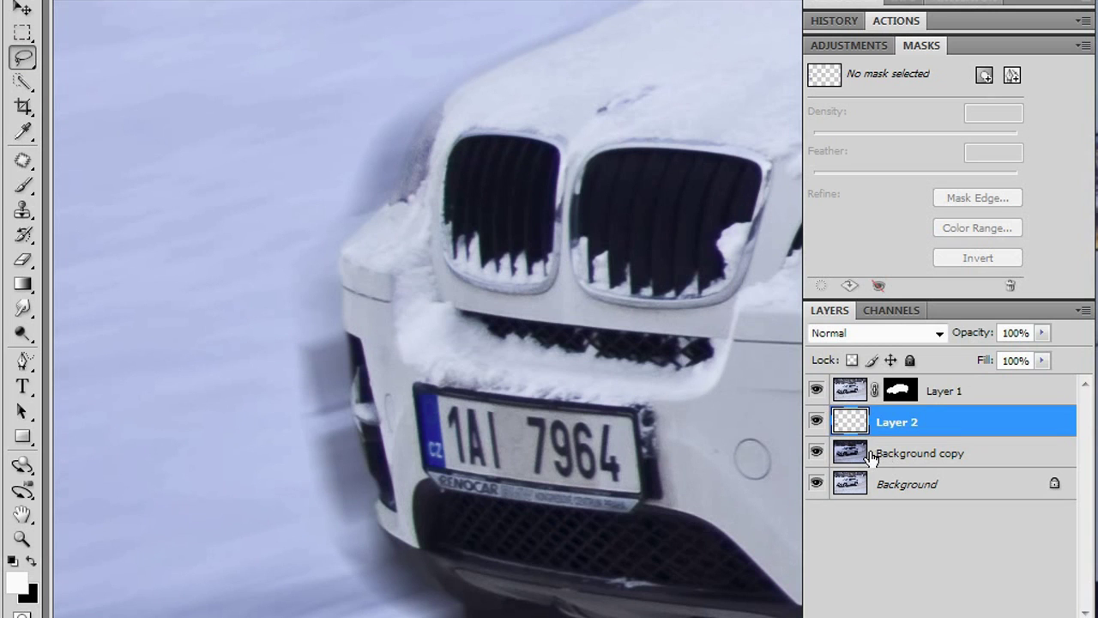
Stretch the copied snow patch horizontally toward the car so it covers the blurred halo along the front bumper
key("ctrl+t")
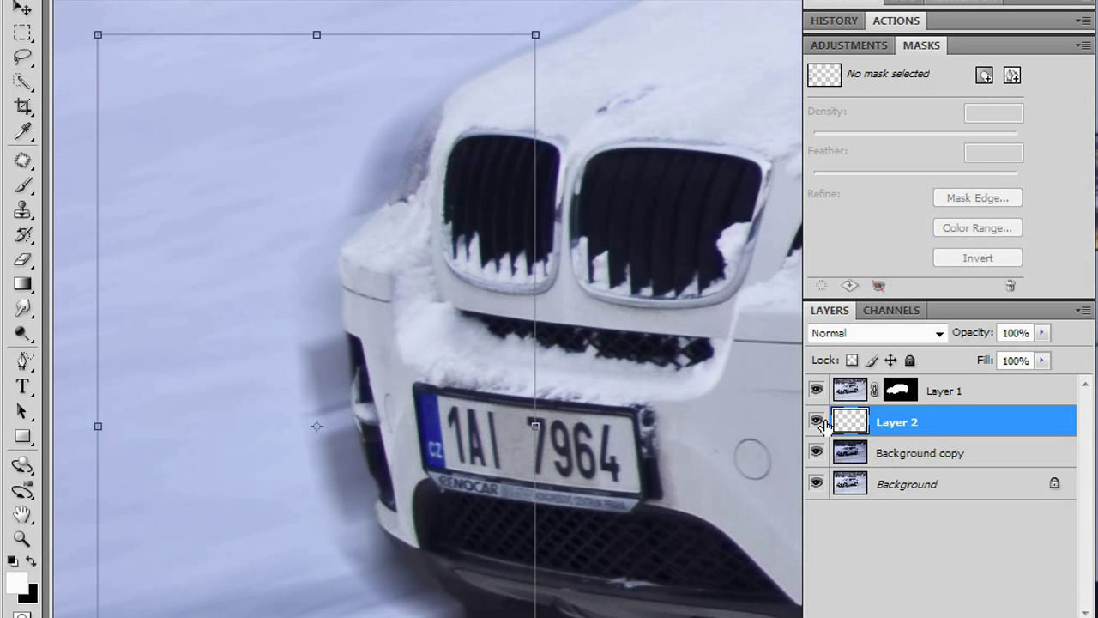
left_click_drag(539, 429, 889, 413)
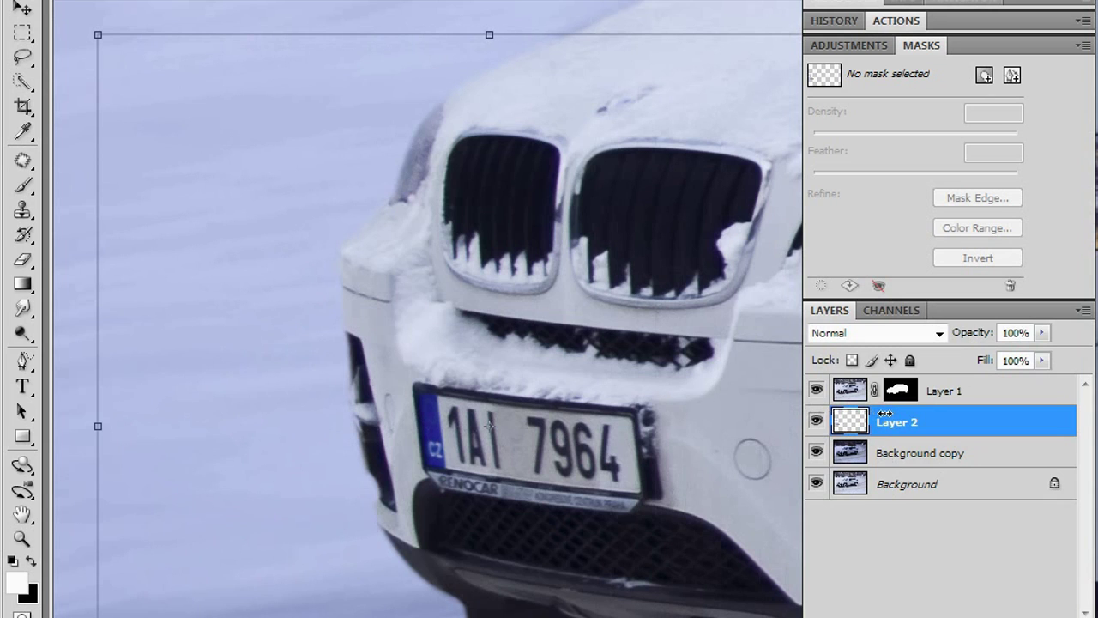
left_click_drag(850, 418, 850, 418)
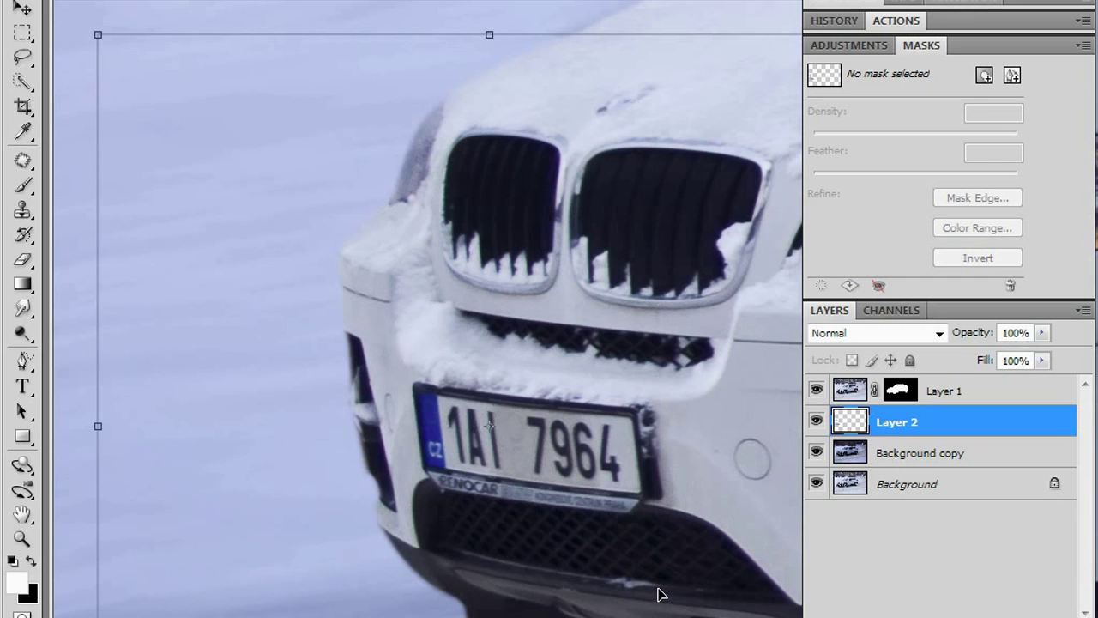
Add a layer mask to Layer 2 and paint it black where the snow patch's edges need blending into the background
key("l")
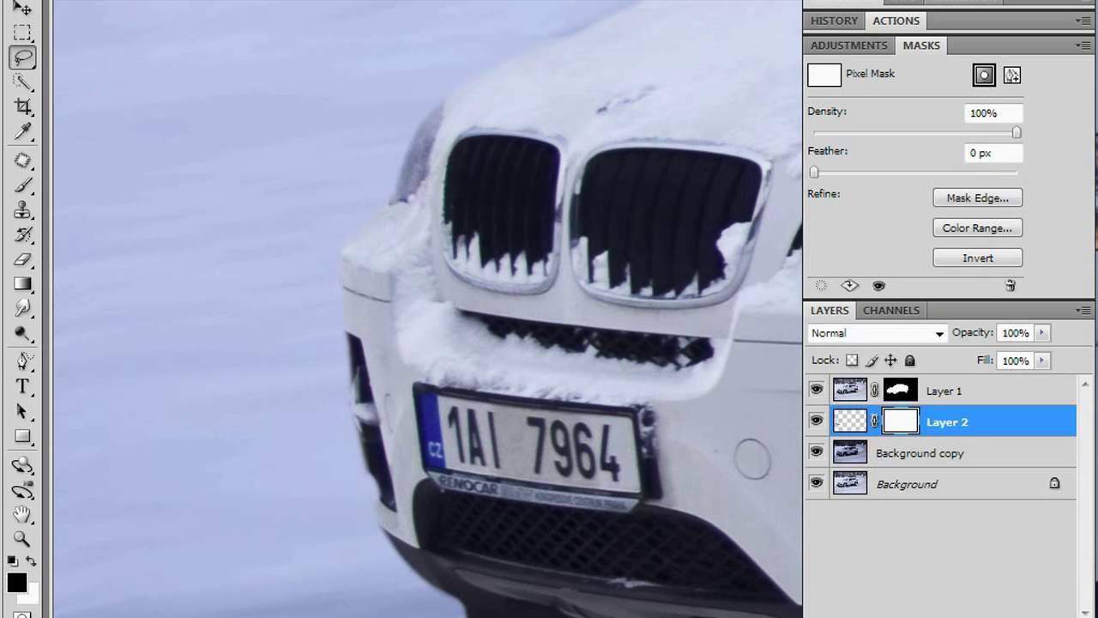
key("b")
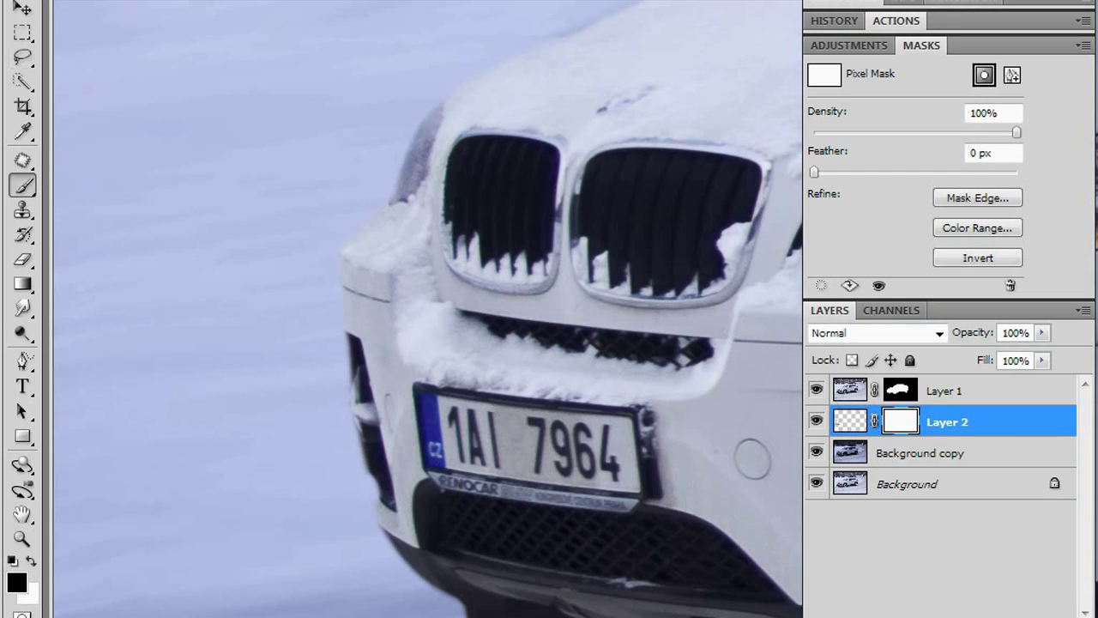
left_click(495, 428)
Inspect Layer 2 on its own, and compare the car's front edge with and without the snow patch
left_click(817, 422, "alt")
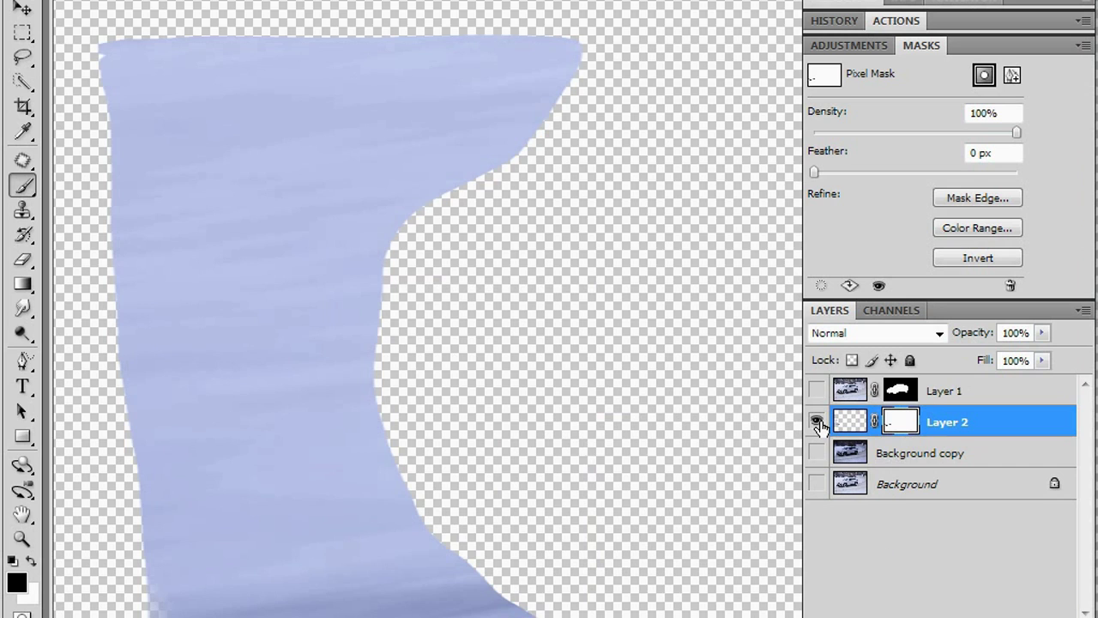
left_click(817, 422, "alt")
left_click(817, 423)
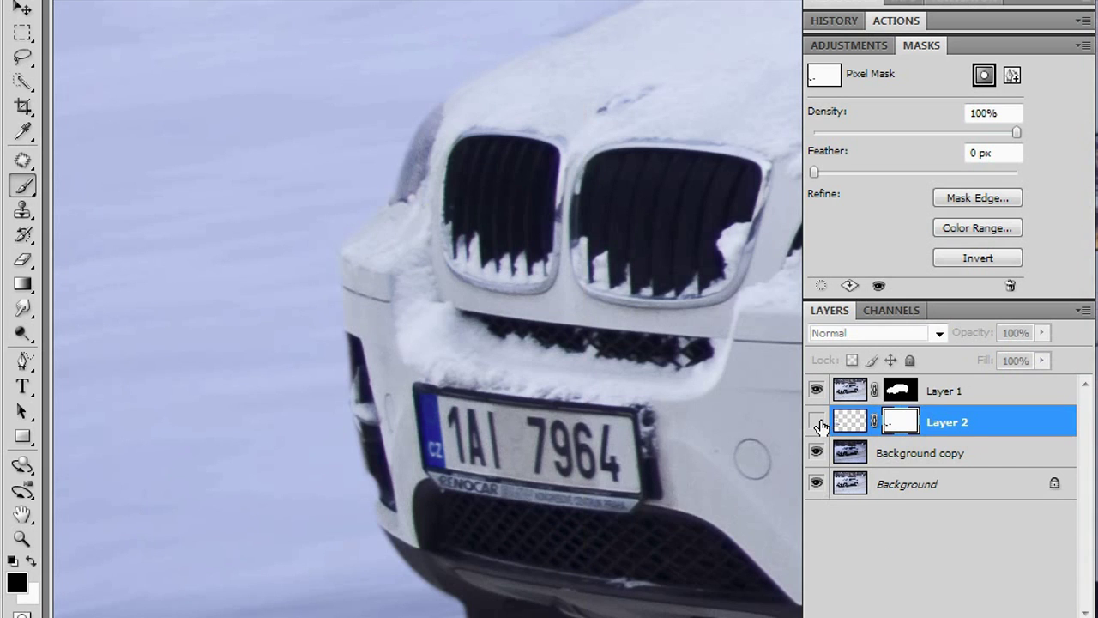
left_click(819, 423)
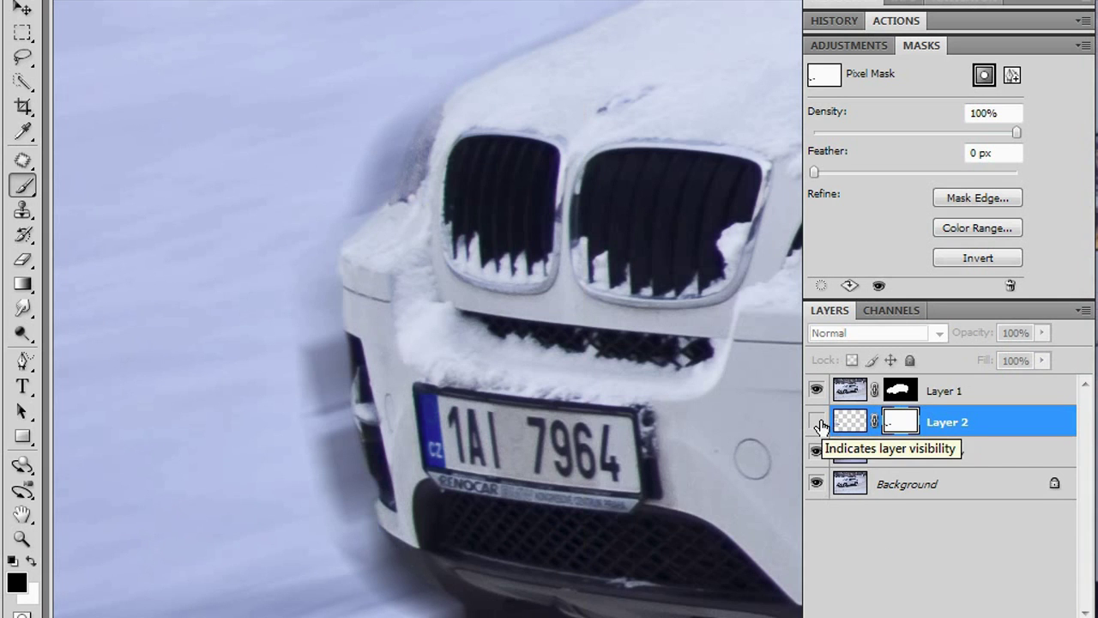
left_click(818, 423)
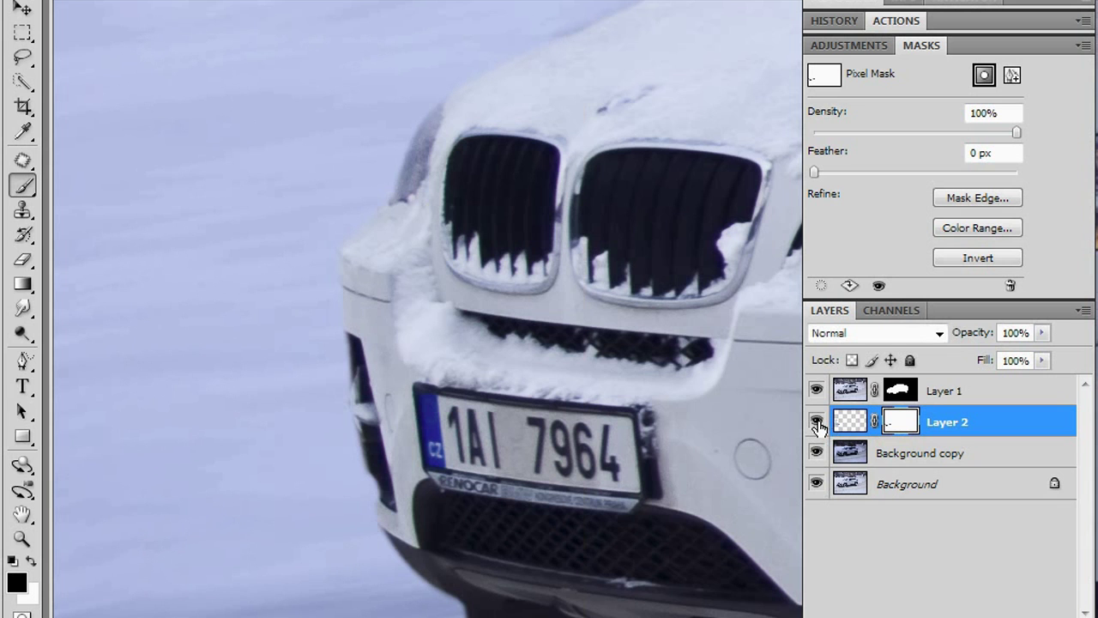
View the whole photo and compare the edited result with the original Background layer shown alone
key("ctrl+minus")
key("ctrl+minus")
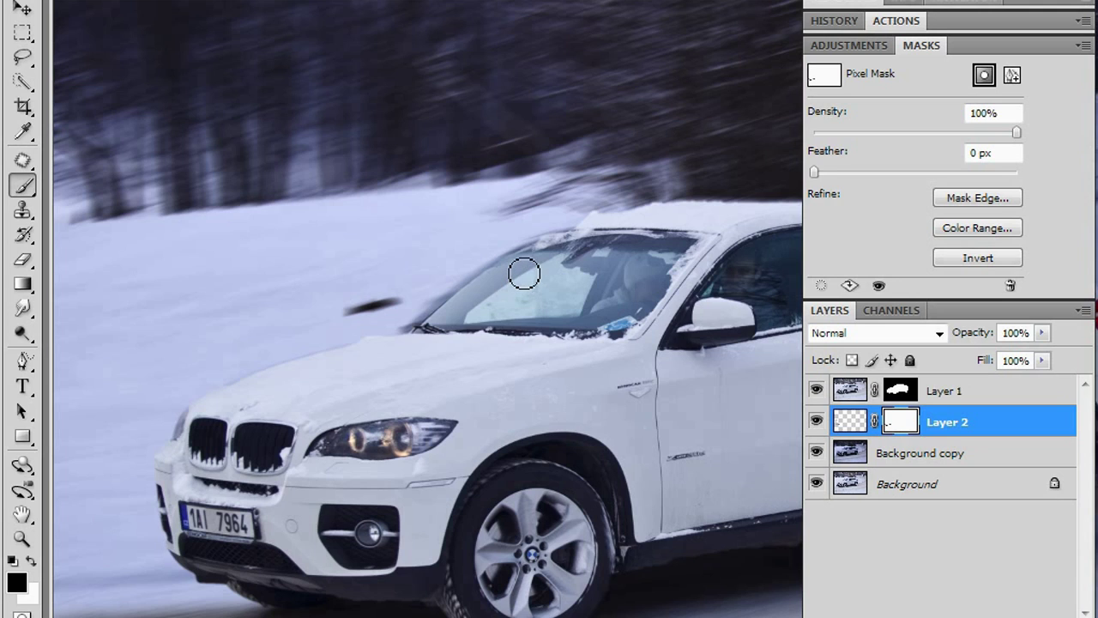
key("ctrl+minus")
key("ctrl+minus")
key("ctrl+minus")
key("ctrl+minus")
key("ctrl+minus")
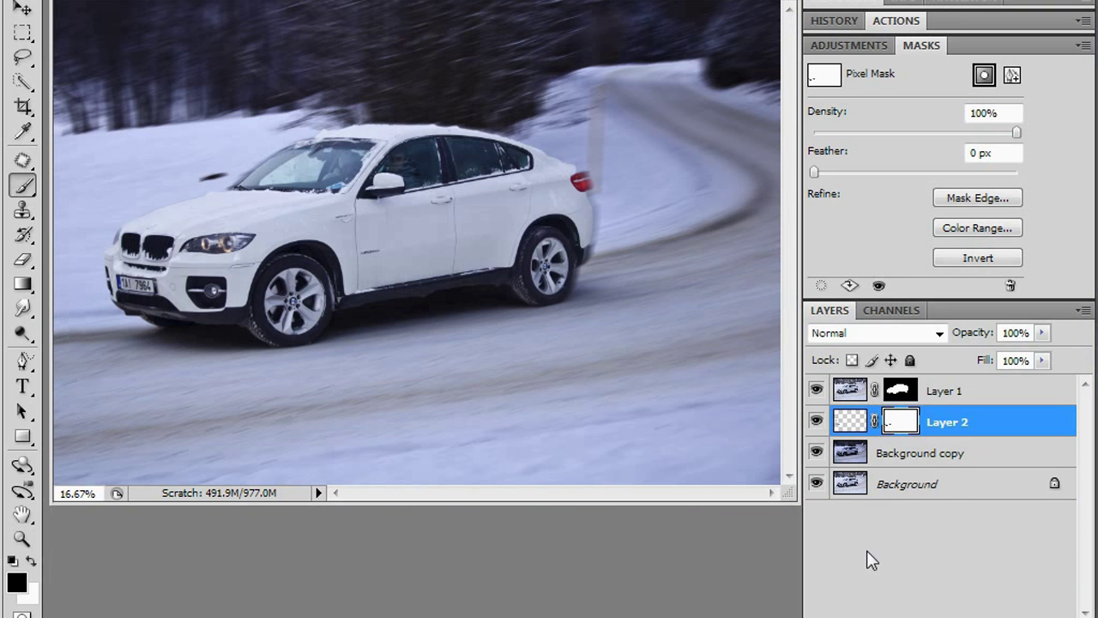
left_click(817, 484, "alt")
left_click(817, 484, "alt")
left_click(817, 484, "alt")
left_click(817, 484, "alt")
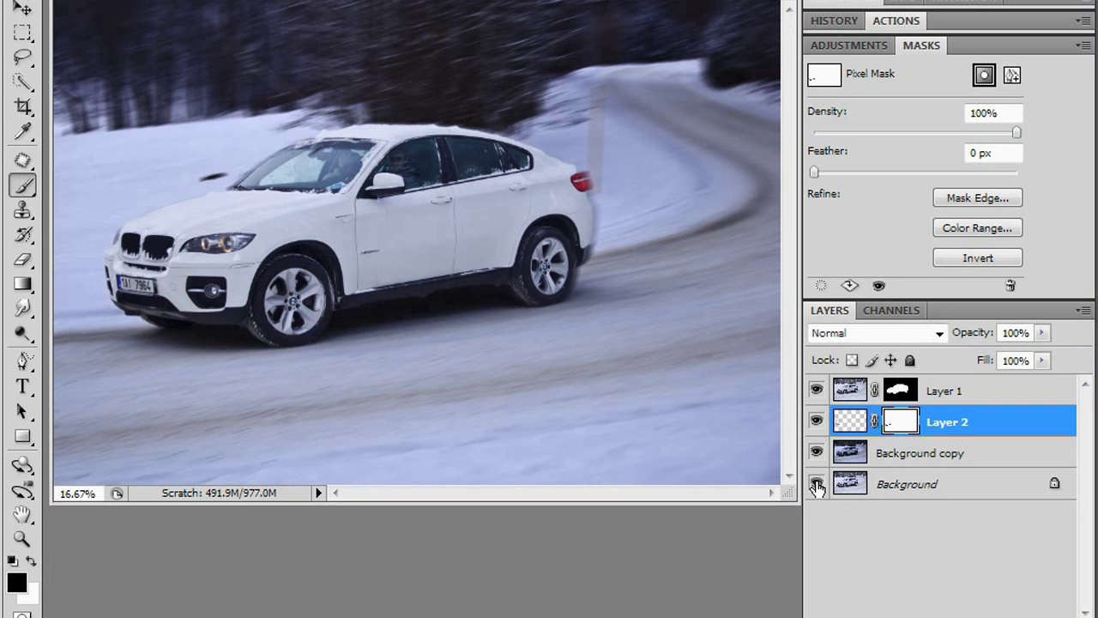